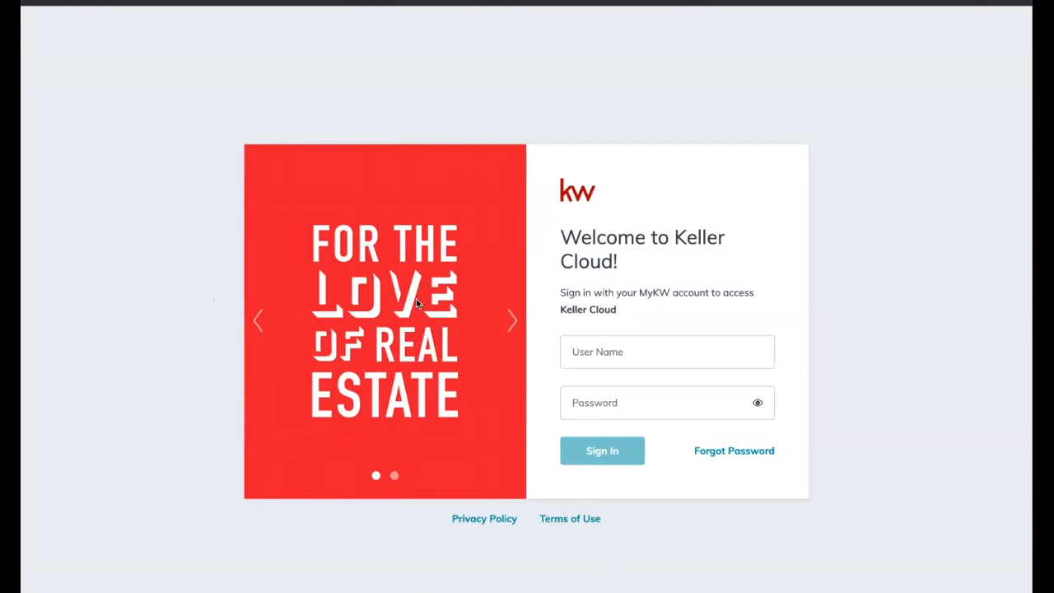
# - Sign in to Command using the saved browser autofill login
pyautogui.click(598, 356)
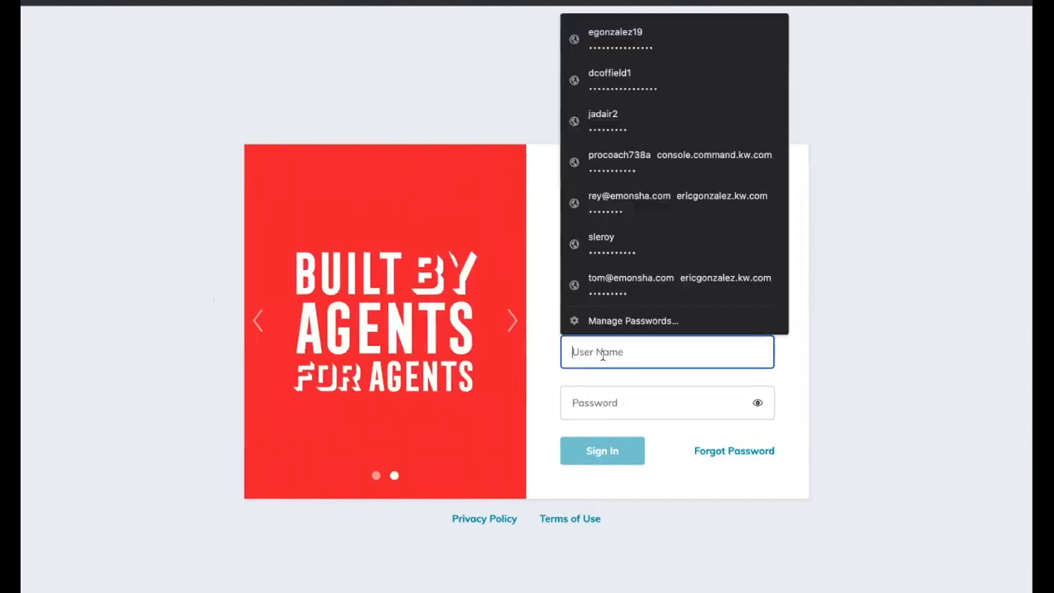
pyautogui.click(616, 44)
pyautogui.click(612, 448)
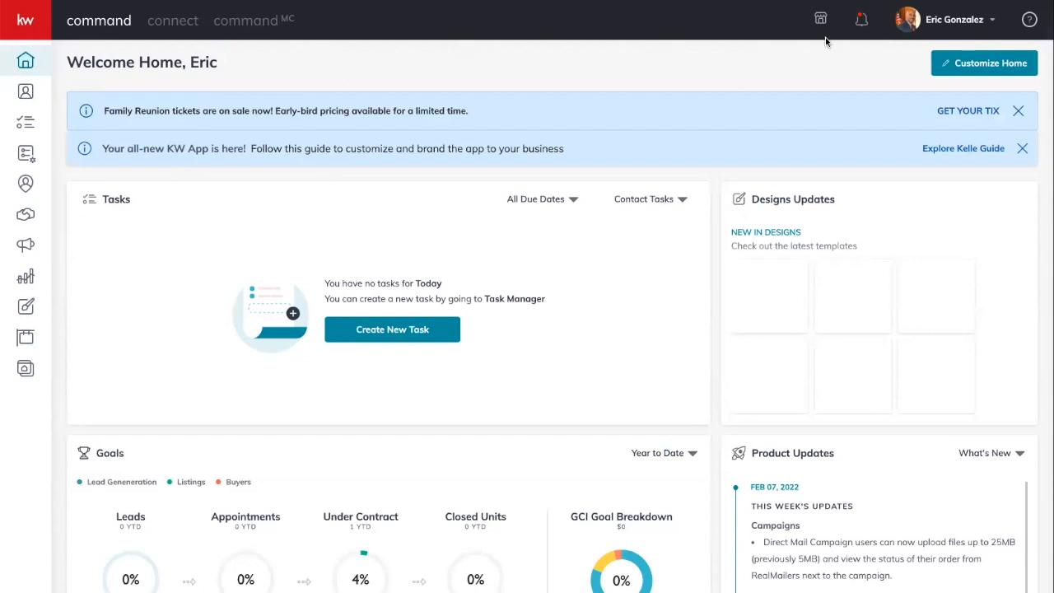
# - Open Settings from the profile menu to view Connected Apps like DocuSign and Dotloop
pyautogui.click(931, 24)
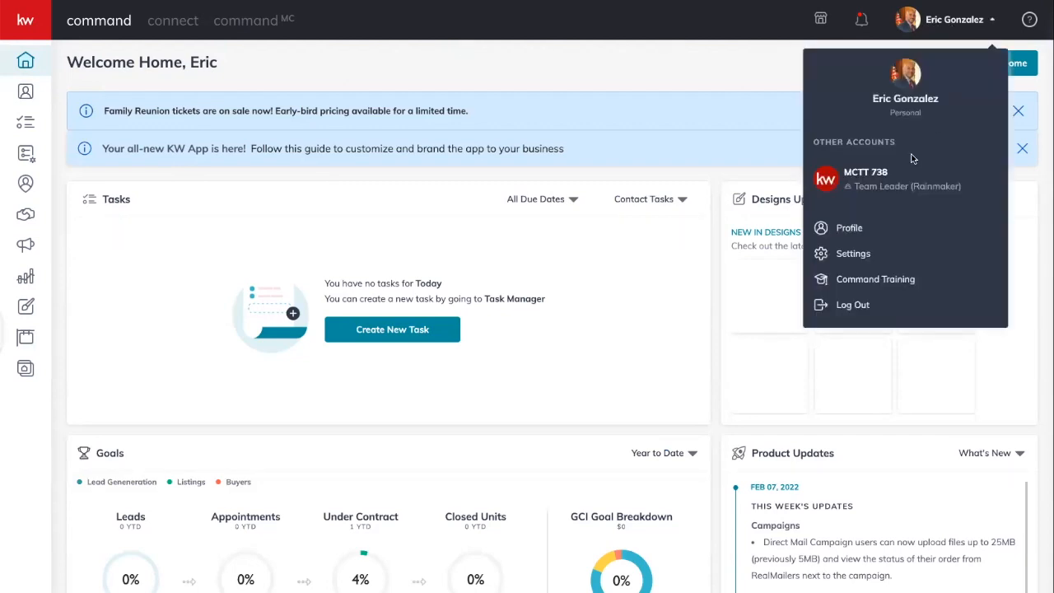
pyautogui.click(852, 255)
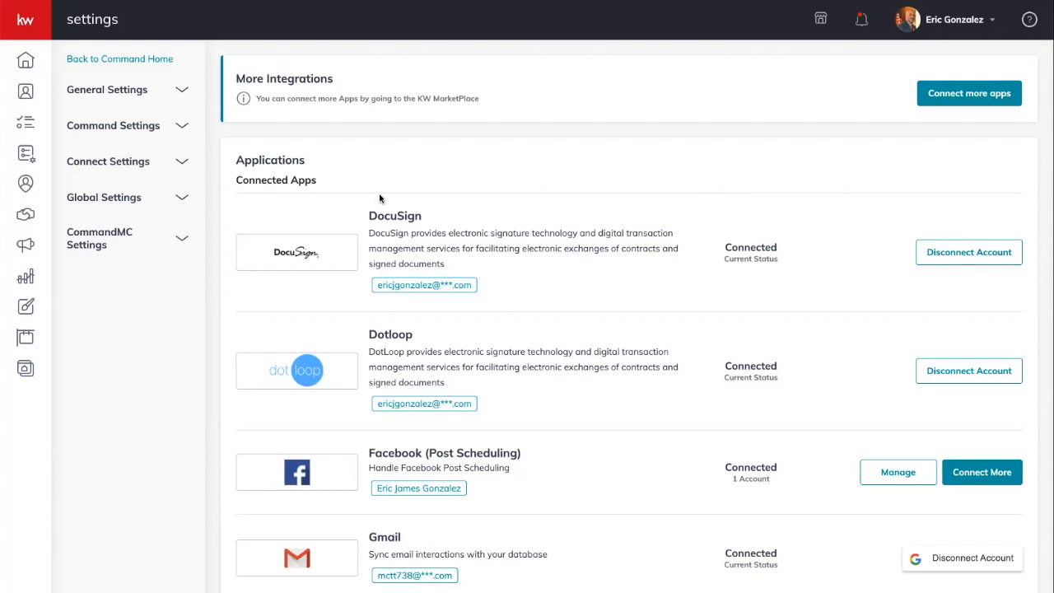
# - Go back to the Welcome Home dashboard and expand the sidebar section labels
pyautogui.click(26, 61)
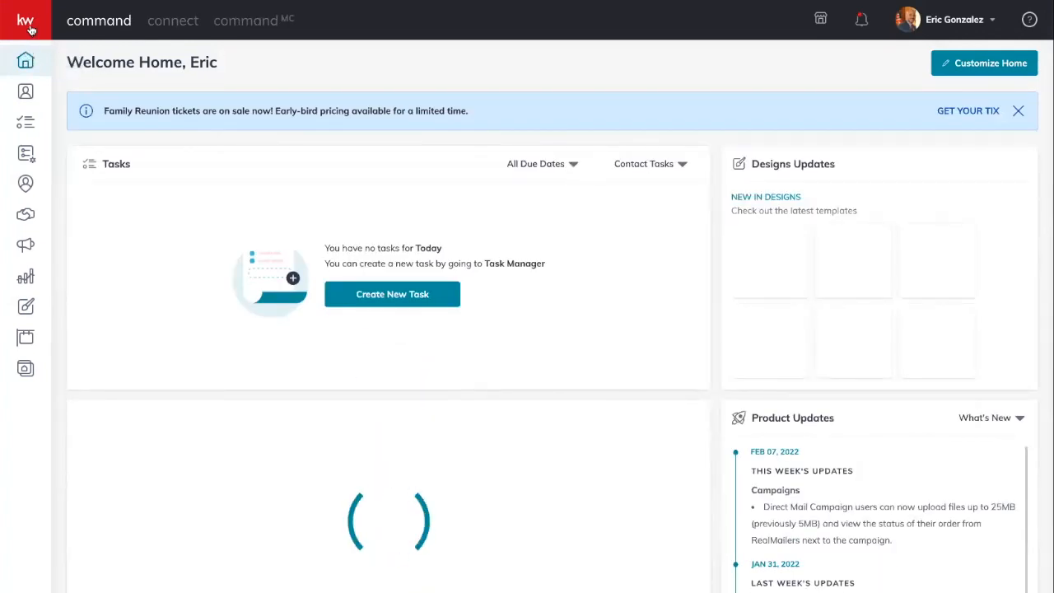
pyautogui.click(30, 29)
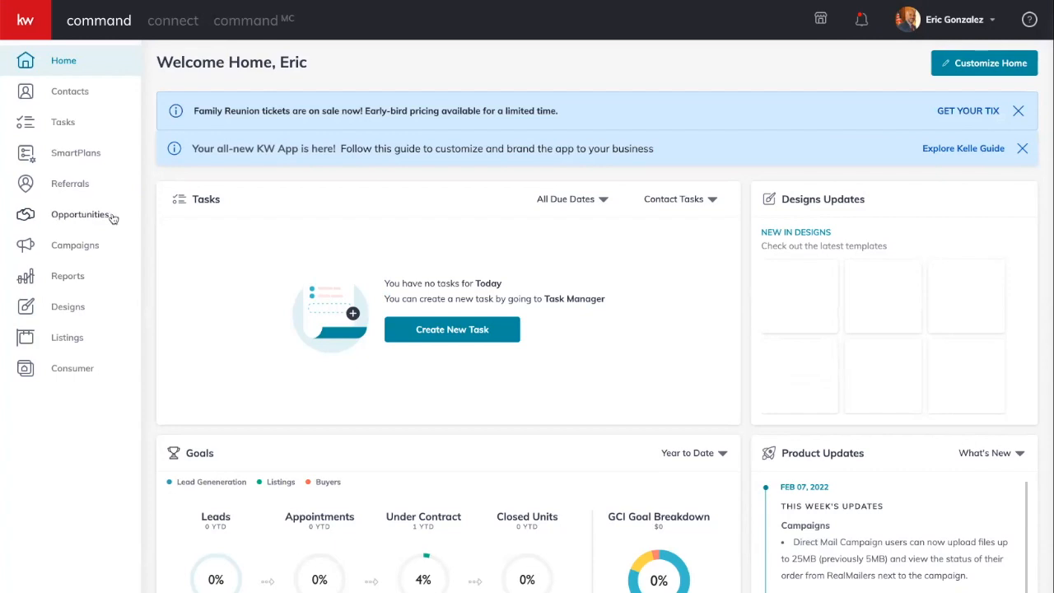
# - Open YouTube in a new Incognito window
pyautogui.press('super+t')
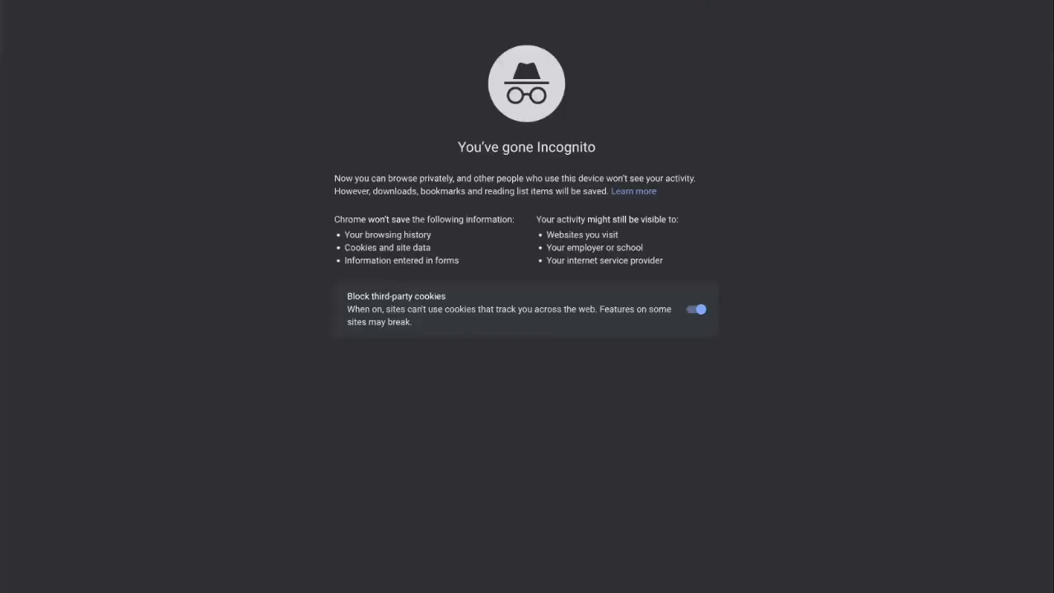
pyautogui.write('you')
pyautogui.press('Return')
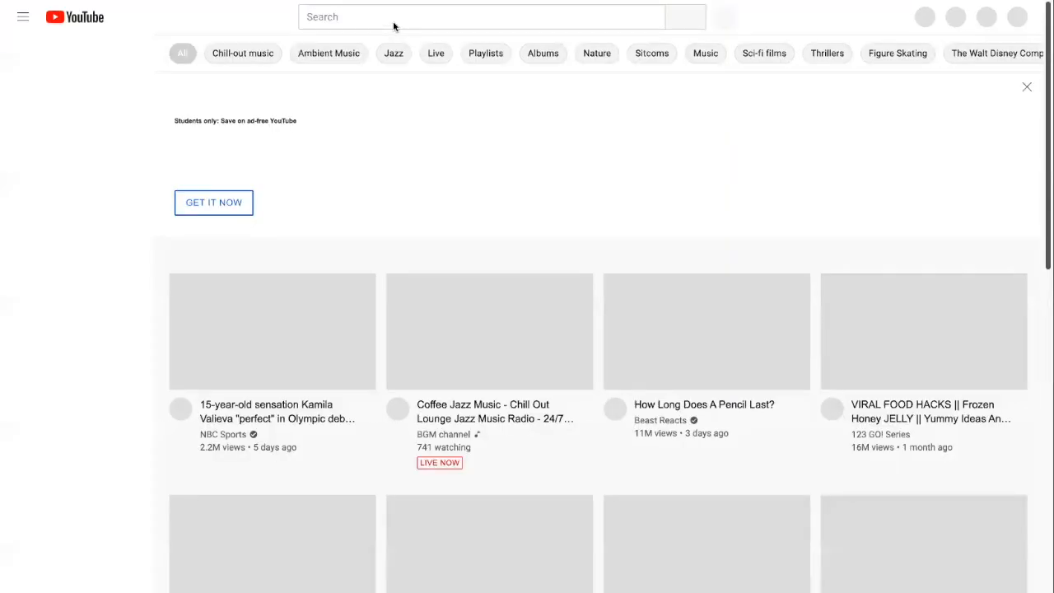
# - Search YouTube for 'keller williams tampa central' and open the channel
pyautogui.click(391, 22)
pyautogui.write('keller ')
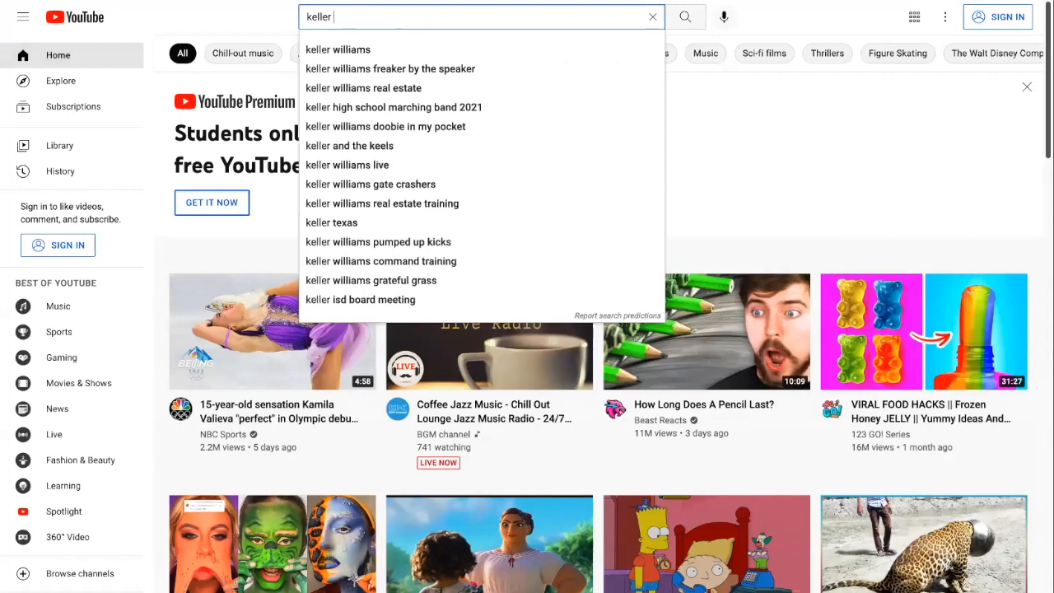
pyautogui.write('williams tampa central')
pyautogui.press('Return')
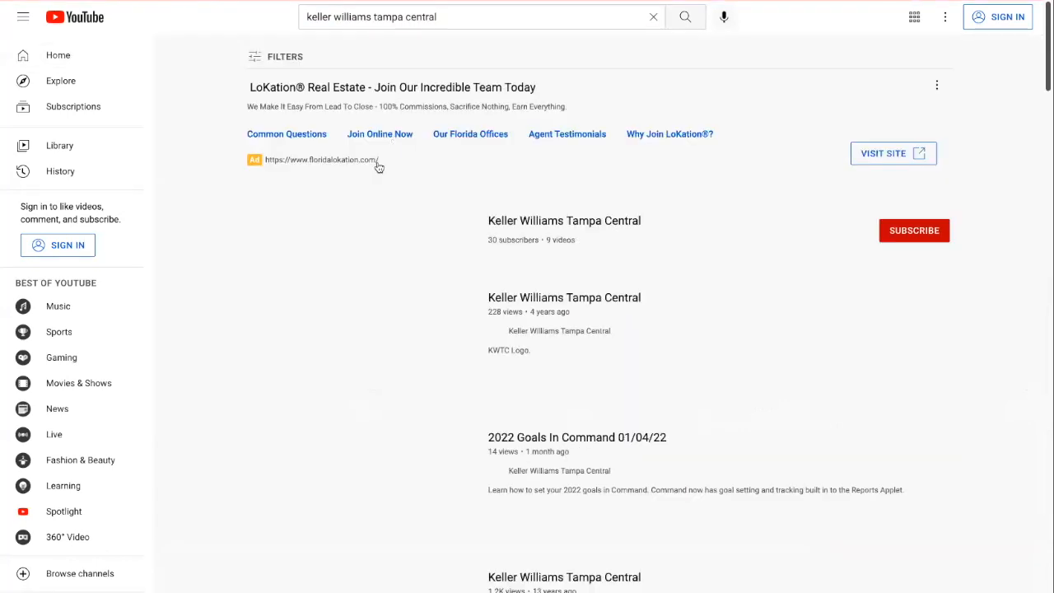
pyautogui.click(537, 224)
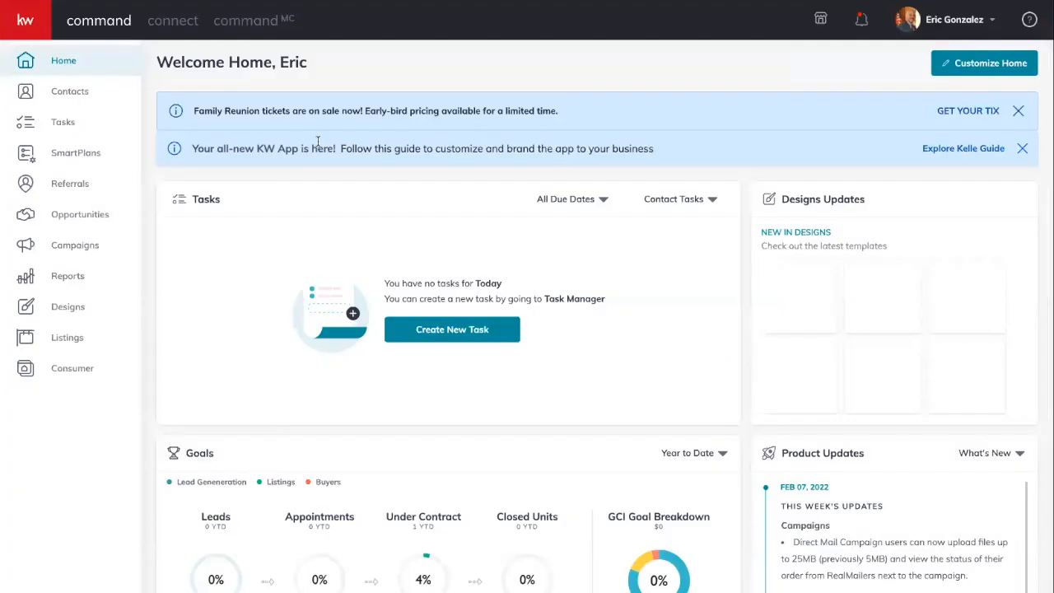
# - Open the Contacts list showing 258 personal contacts
pyautogui.scroll(-1, 317, 141)
pyautogui.scroll(1, 317, 142)
pyautogui.click(65, 95)
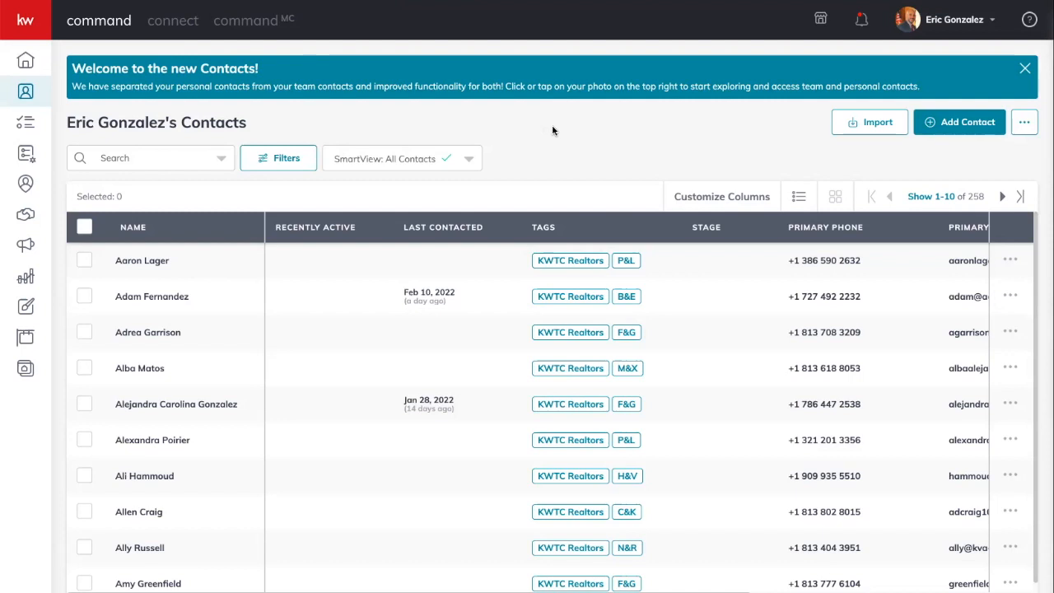
# - Start a new contact and enter the contact's full name
pyautogui.click(964, 130)
pyautogui.click(371, 137)
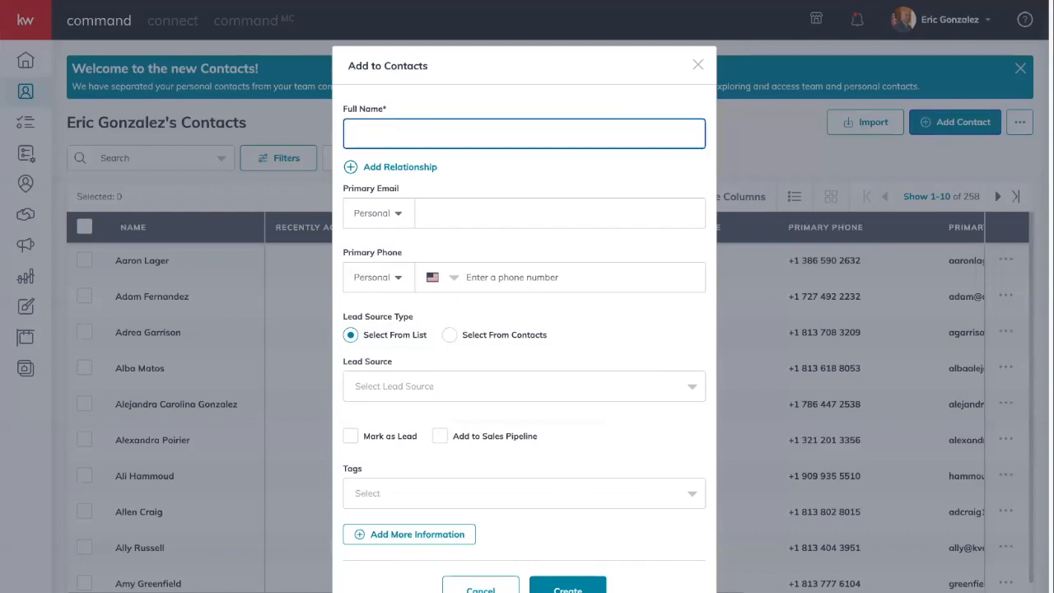
pyautogui.press('Tab')
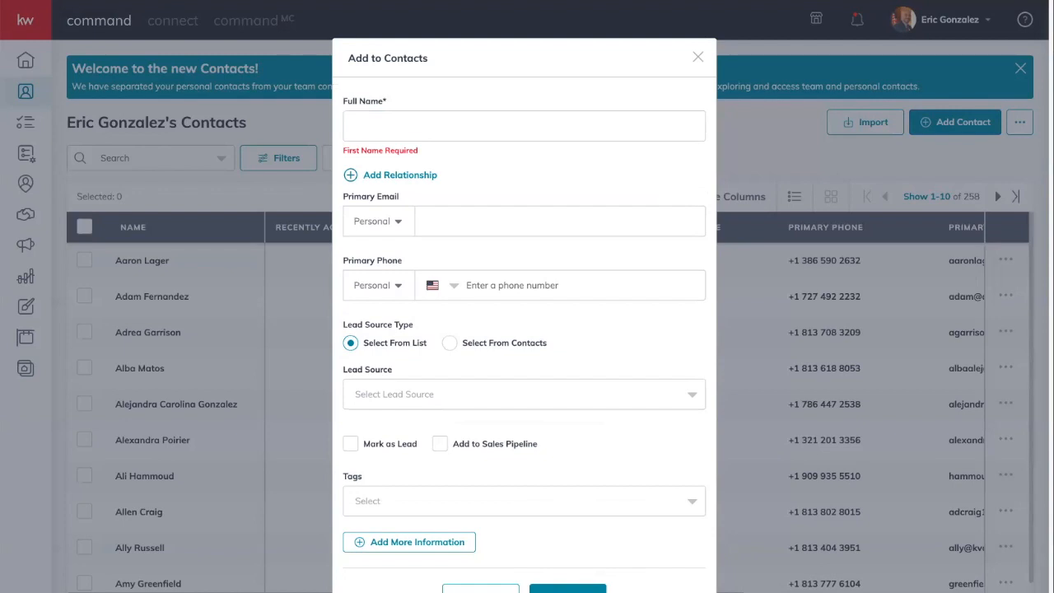
pyautogui.click(513, 129)
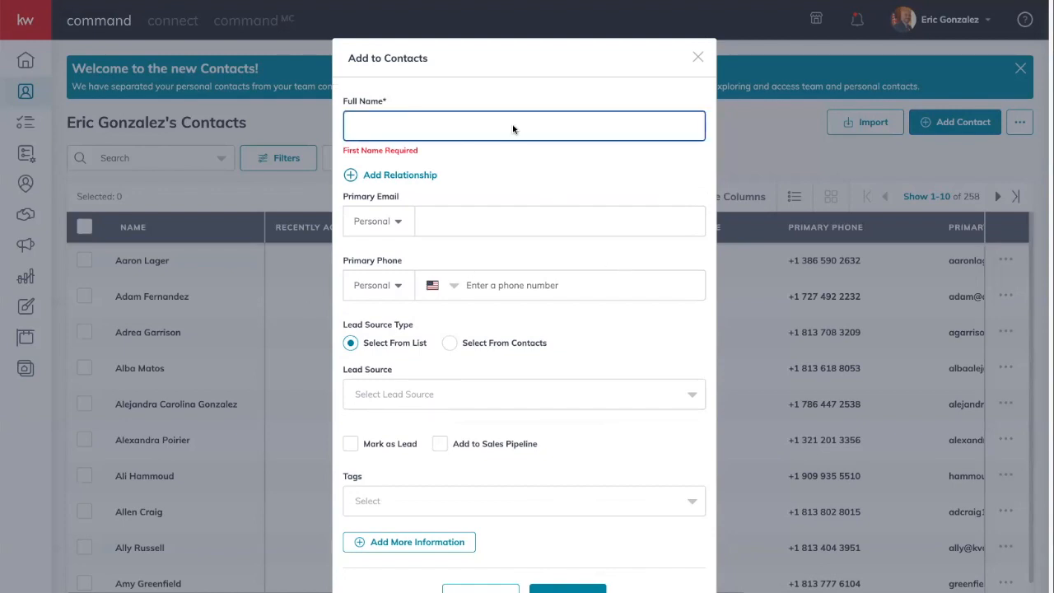
pyautogui.write('Ned Stark')
pyautogui.click(559, 157)
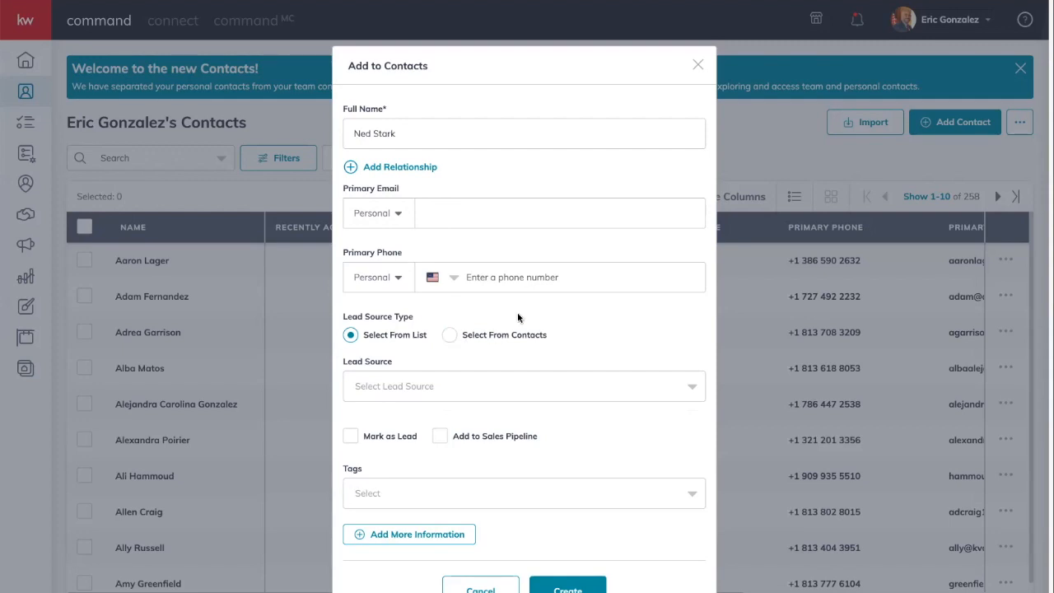
# - Enter the contact's personal email address as the Primary Email
pyautogui.click(474, 207)
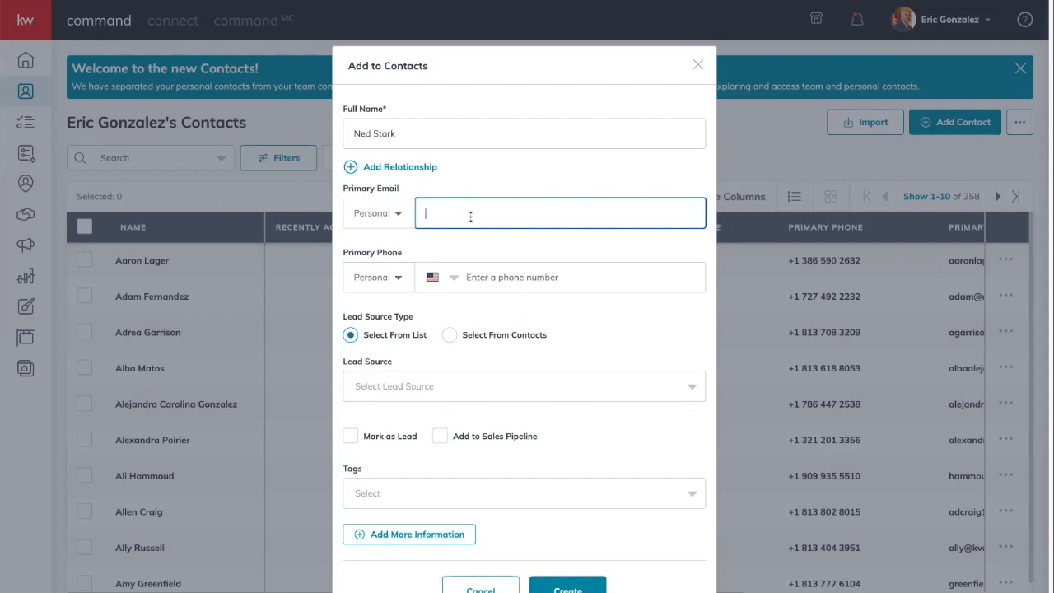
pyautogui.click(506, 259)
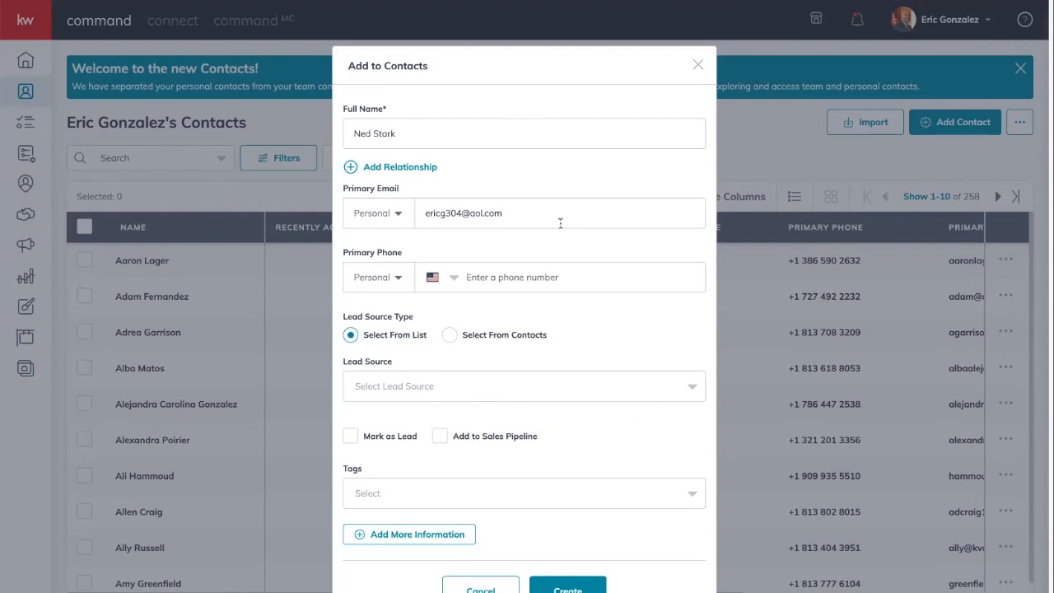
# - Add a Spouse relationship and type the spouse's full name as the related contact
pyautogui.click(392, 169)
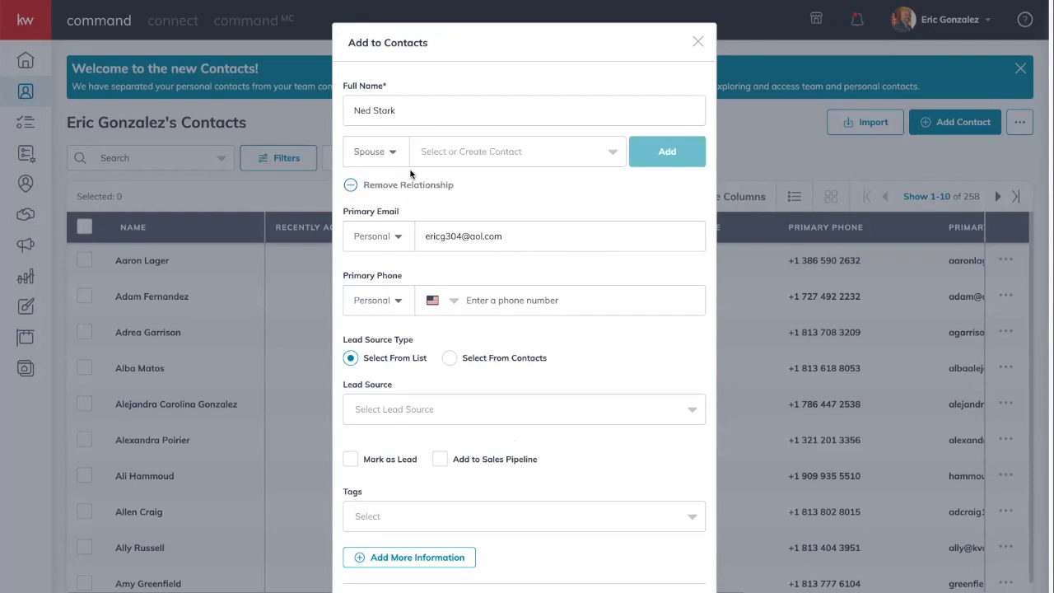
pyautogui.click(380, 153)
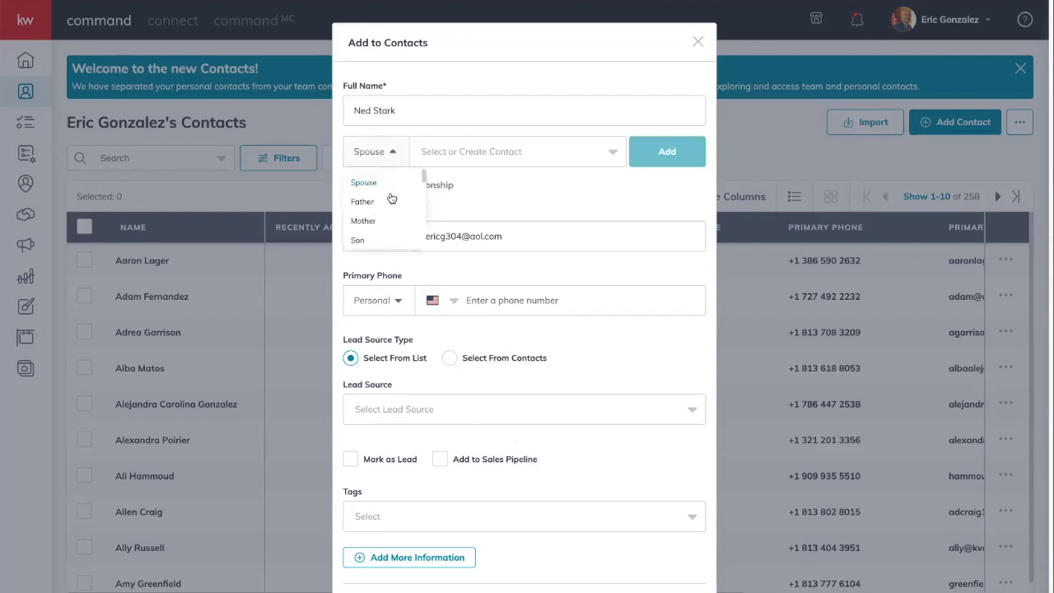
pyautogui.scroll(-3, 393, 206)
pyautogui.scroll(-4, 393, 207)
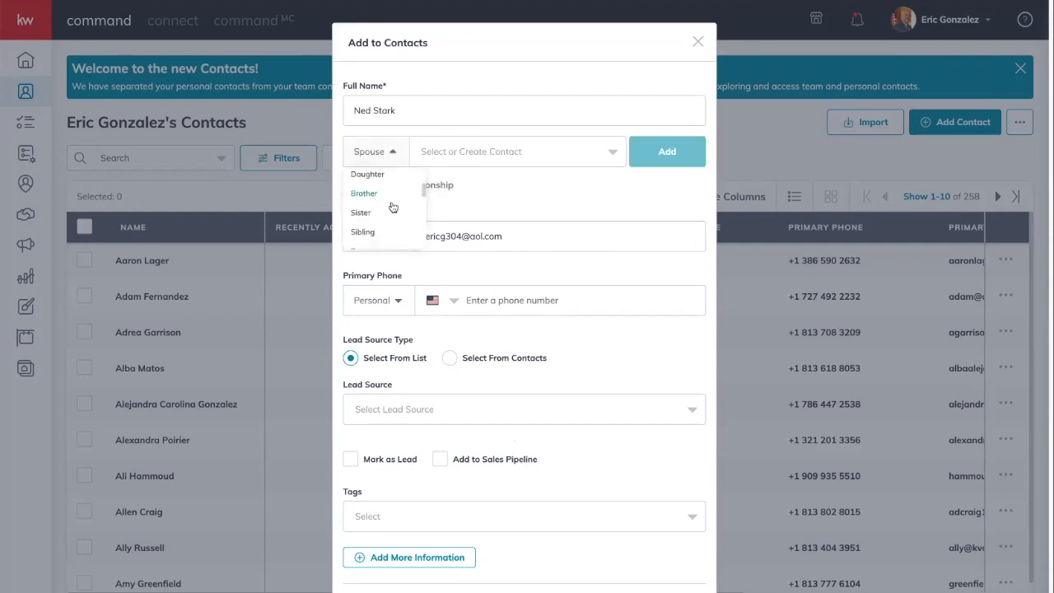
pyautogui.scroll(-5, 386, 210)
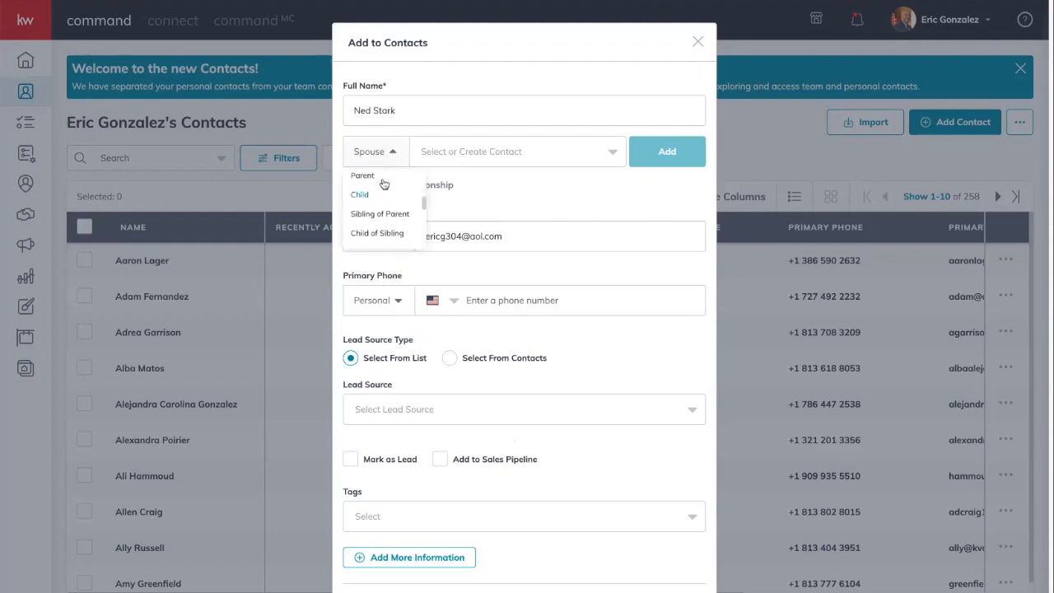
pyautogui.scroll(-3, 374, 212)
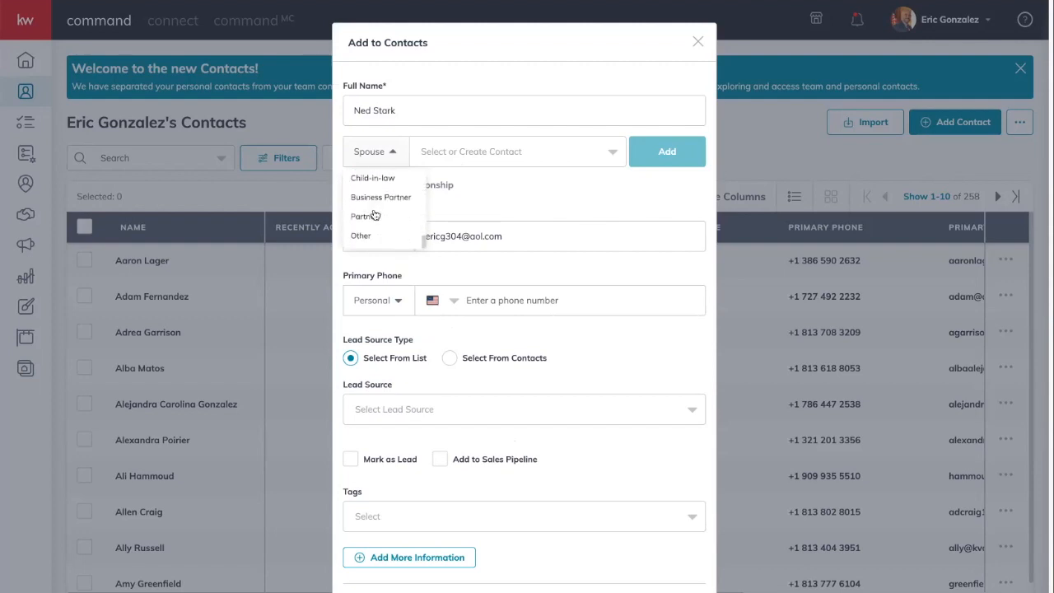
pyautogui.scroll(5, 372, 238)
pyautogui.scroll(5, 374, 238)
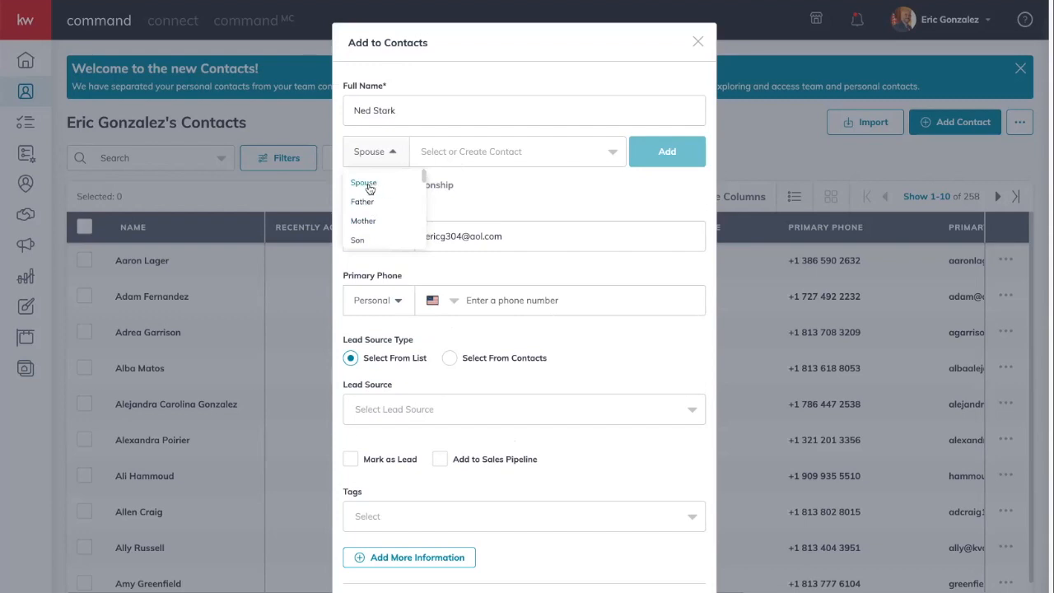
pyautogui.click(369, 188)
pyautogui.click(483, 154)
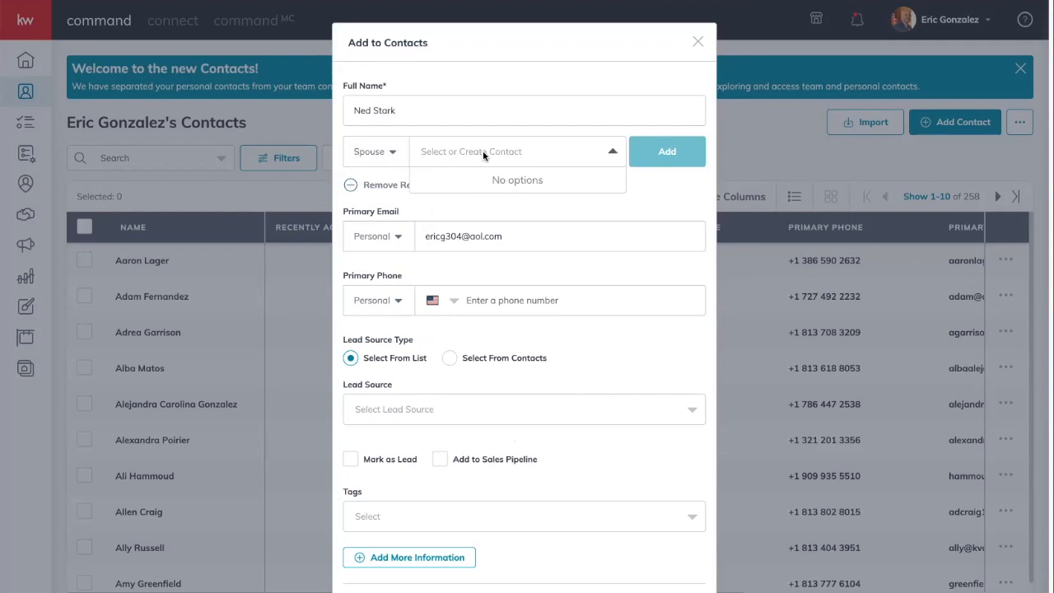
pyautogui.write('C')
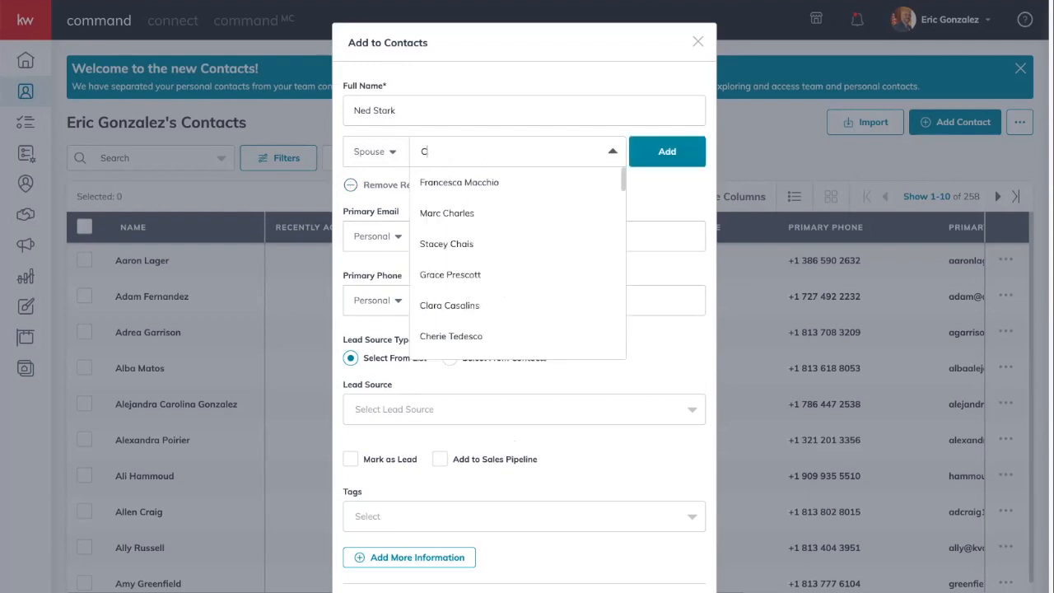
pyautogui.write('atelyn')
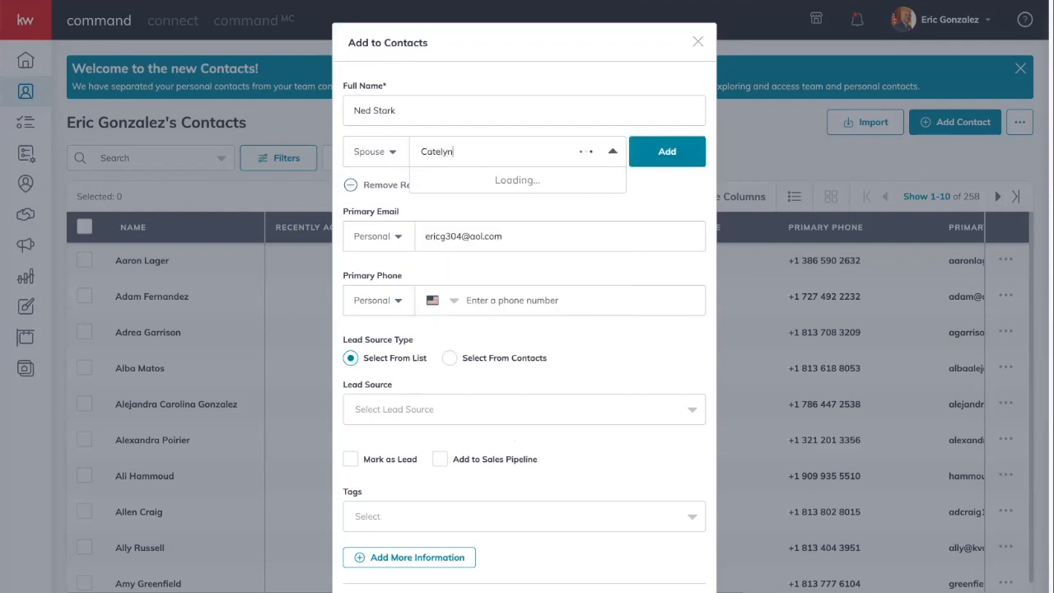
pyautogui.write(' Stark')
# - Save the contact with the spouse attached, then search contacts for the spouse's first name
pyautogui.click(663, 153)
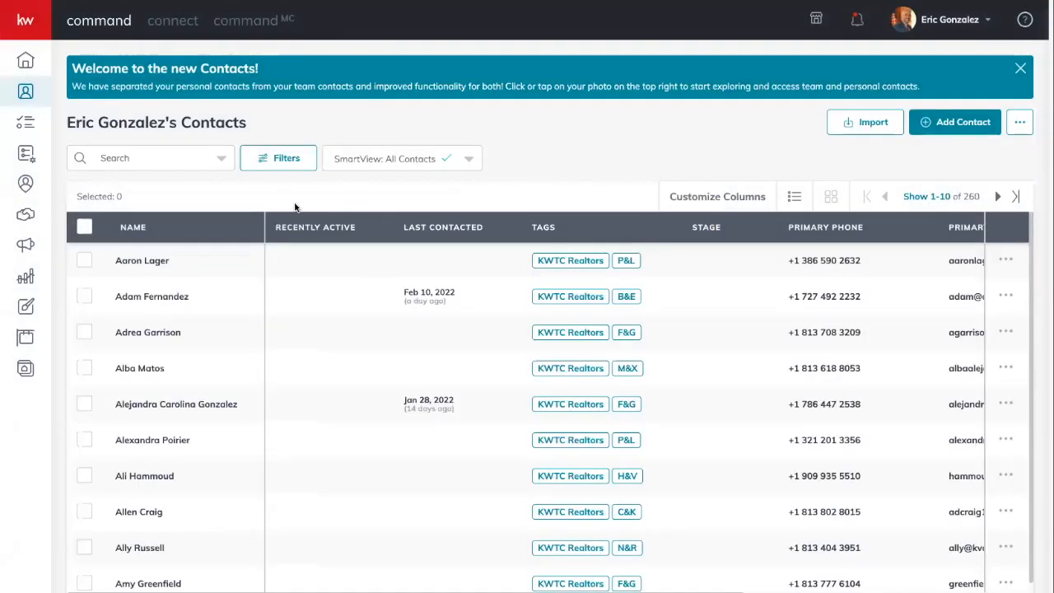
pyautogui.click(167, 158)
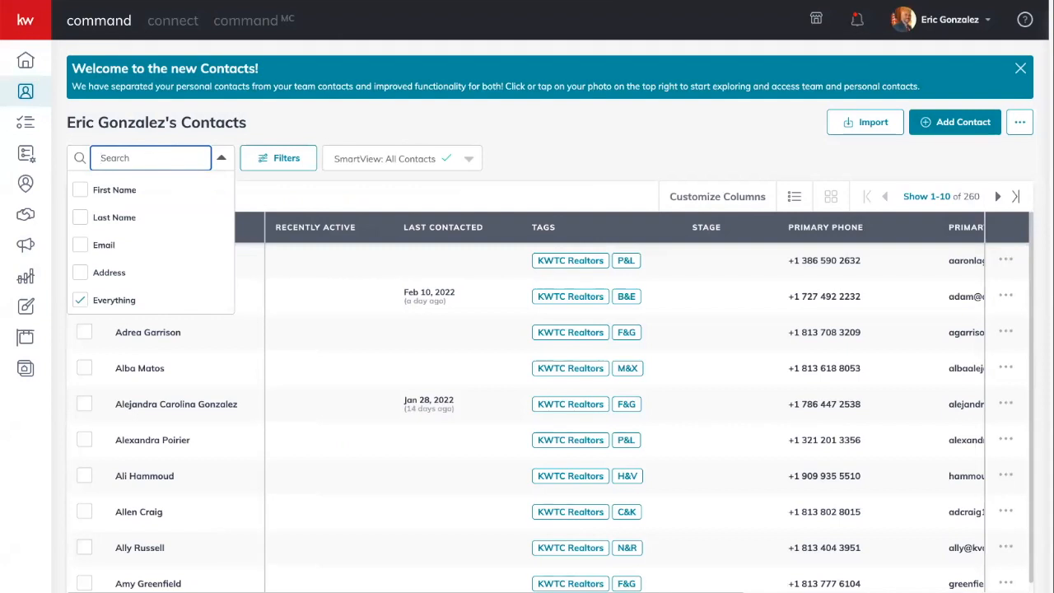
pyautogui.write('cate')
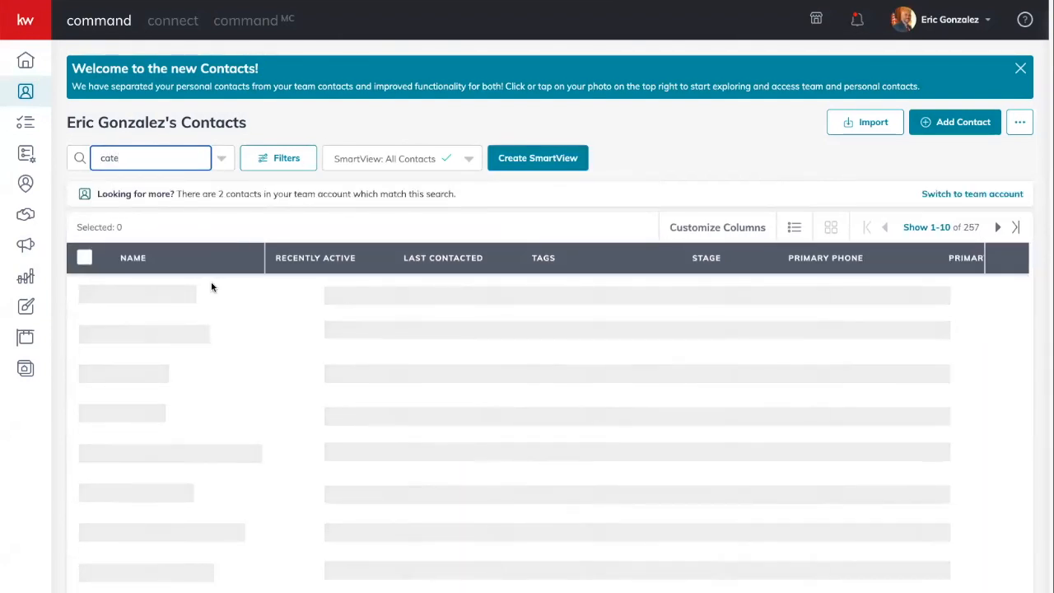
pyautogui.write('lyn')
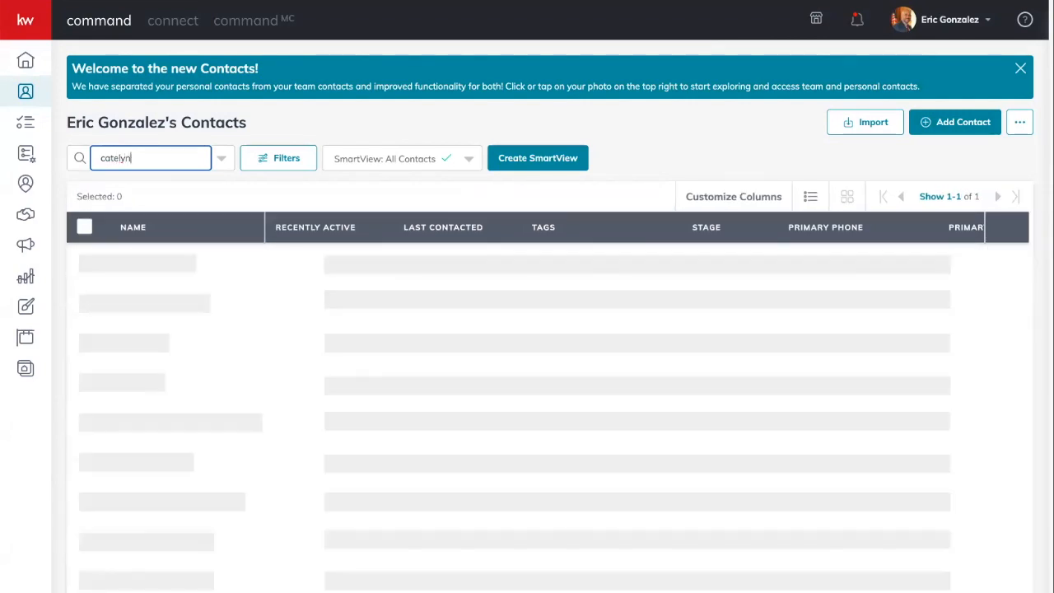
# - Edit the spouse's record to add a personal Primary Email, then return to Contacts
pyautogui.click(157, 260)
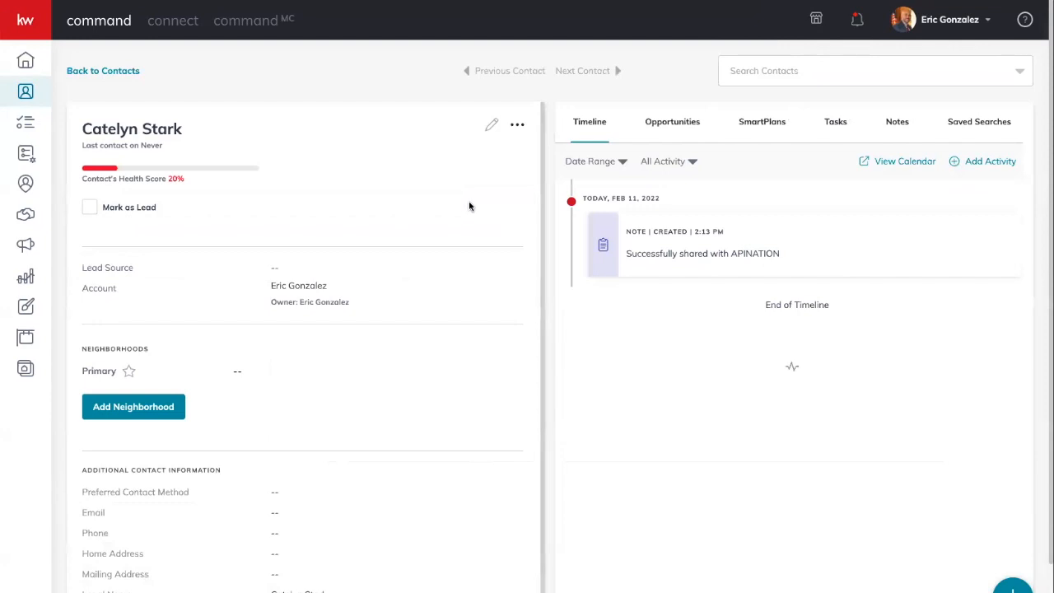
pyautogui.click(493, 124)
pyautogui.click(480, 239)
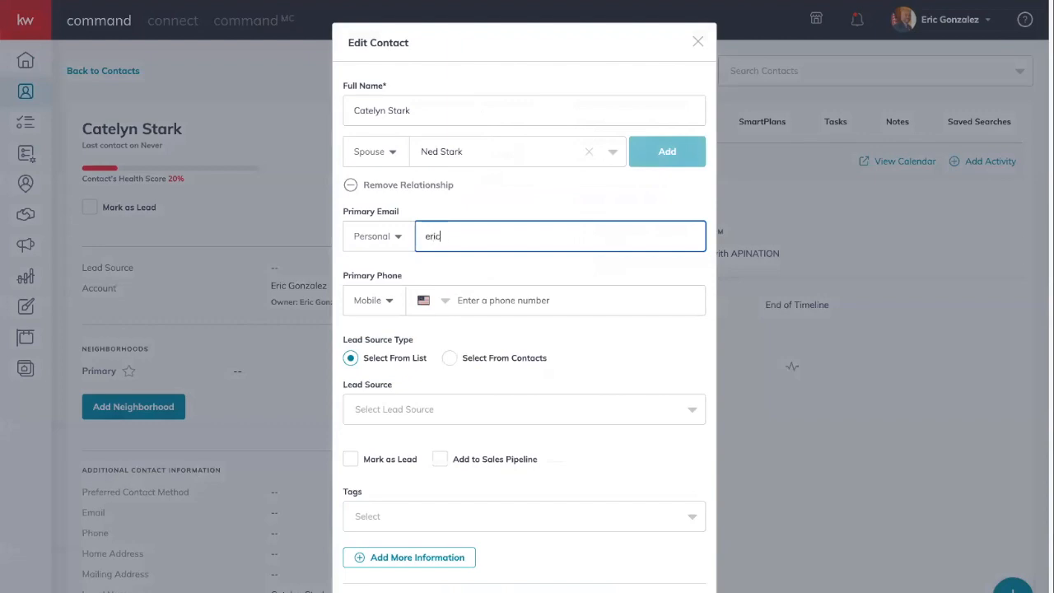
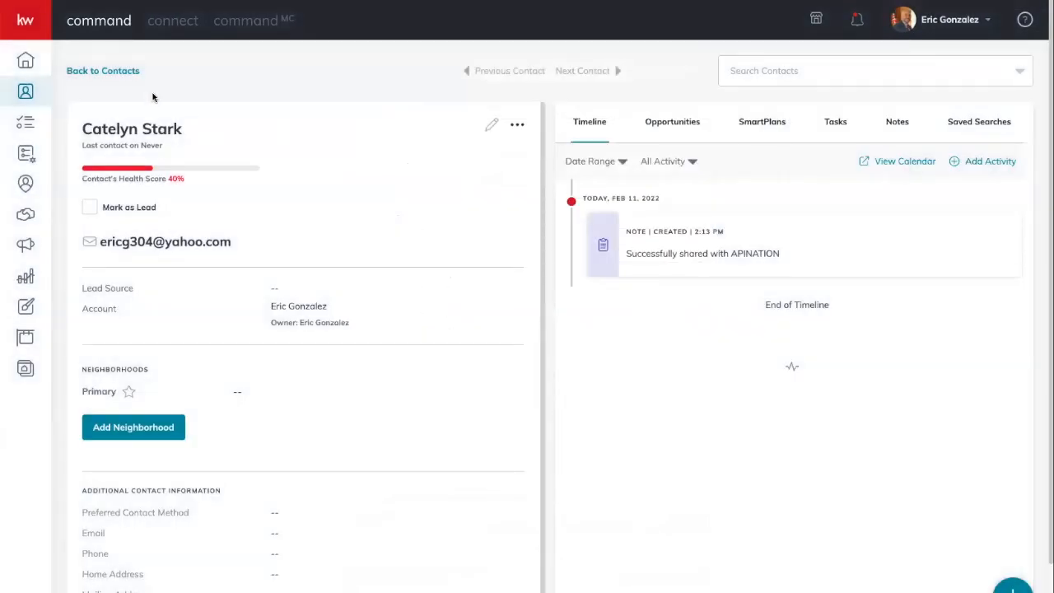
pyautogui.click(105, 72)
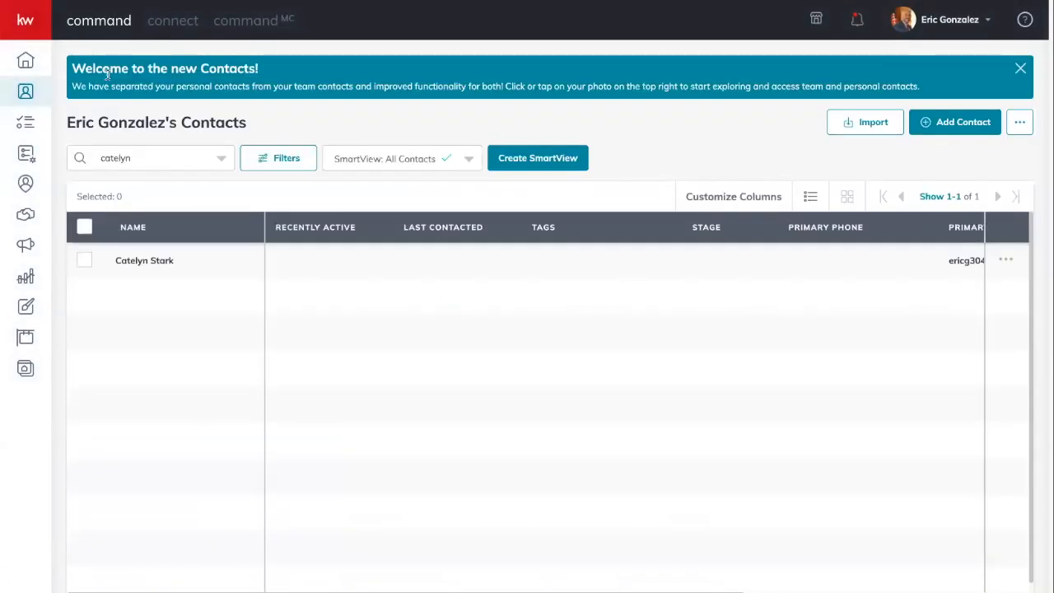
# - Search for the husband's contact and view his empty Opportunities tab
pyautogui.click(157, 155)
pyautogui.write('ned')
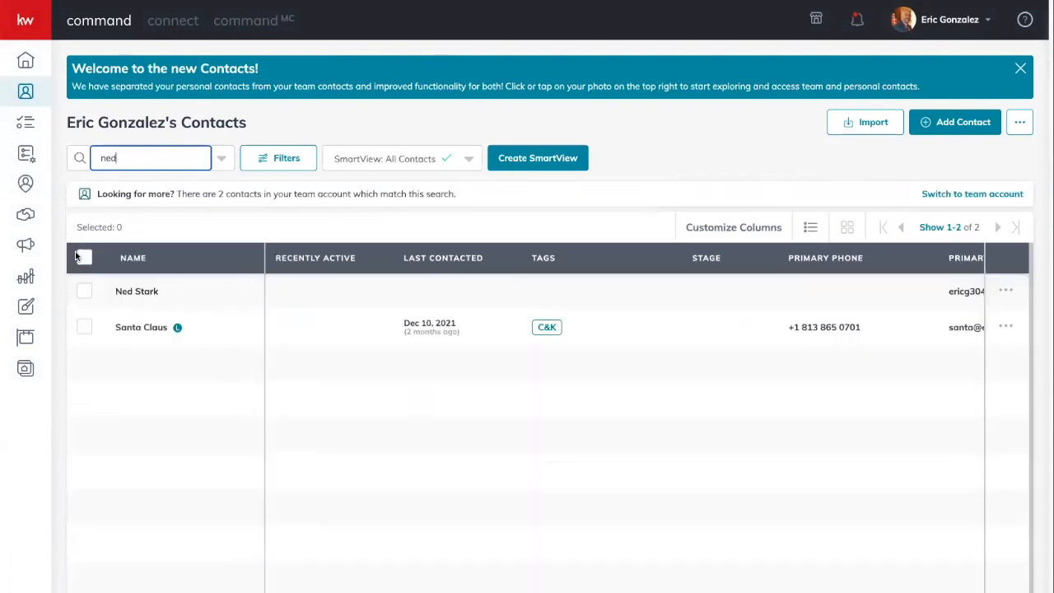
pyautogui.click(139, 269)
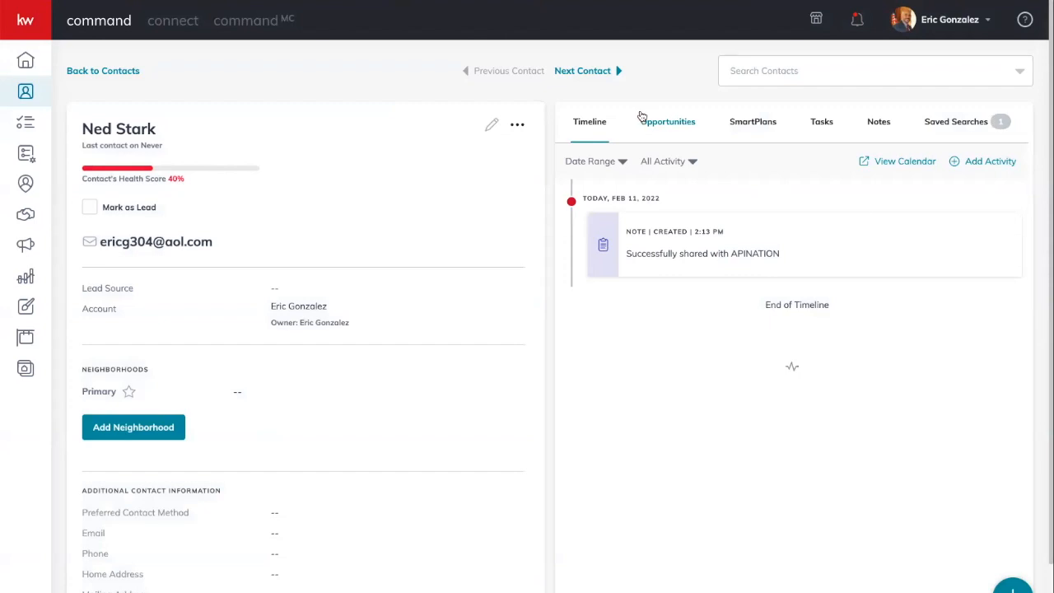
pyautogui.click(676, 126)
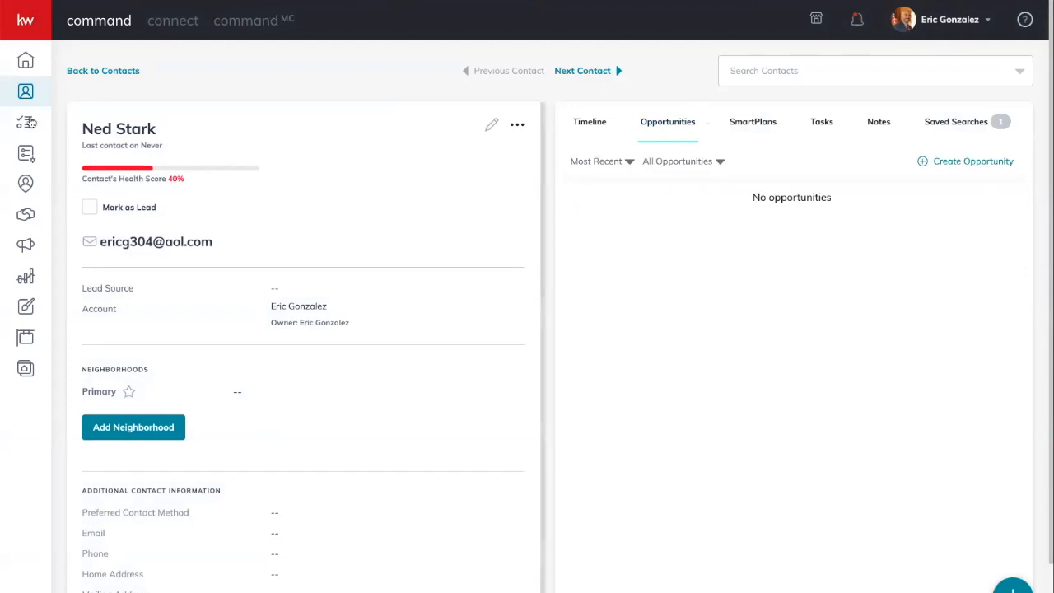
# - Expand and collapse the main navigation, then dismiss a browser context menu
pyautogui.click(21, 23)
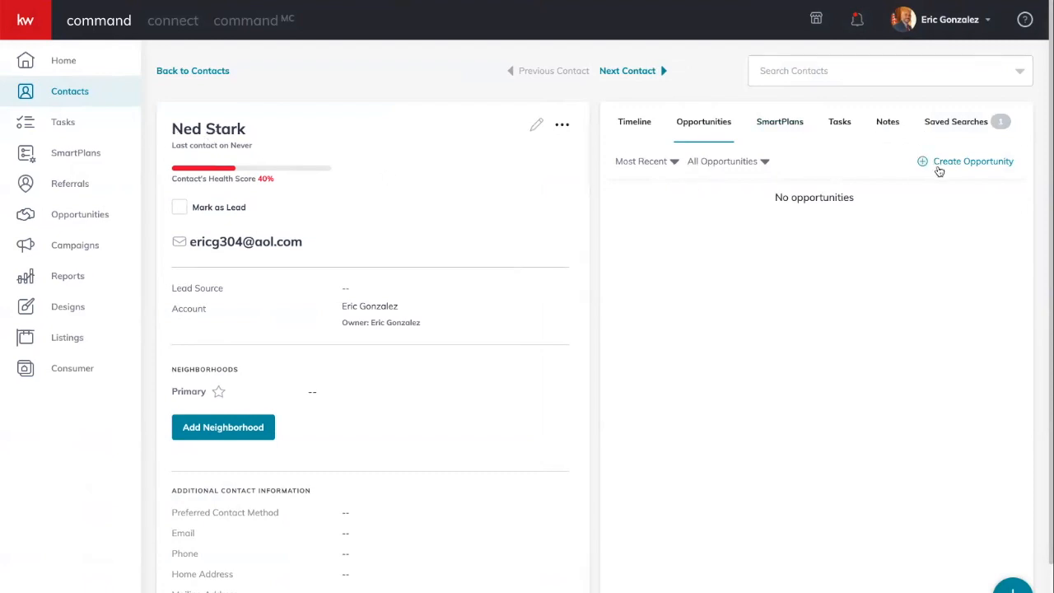
pyautogui.click(19, 15)
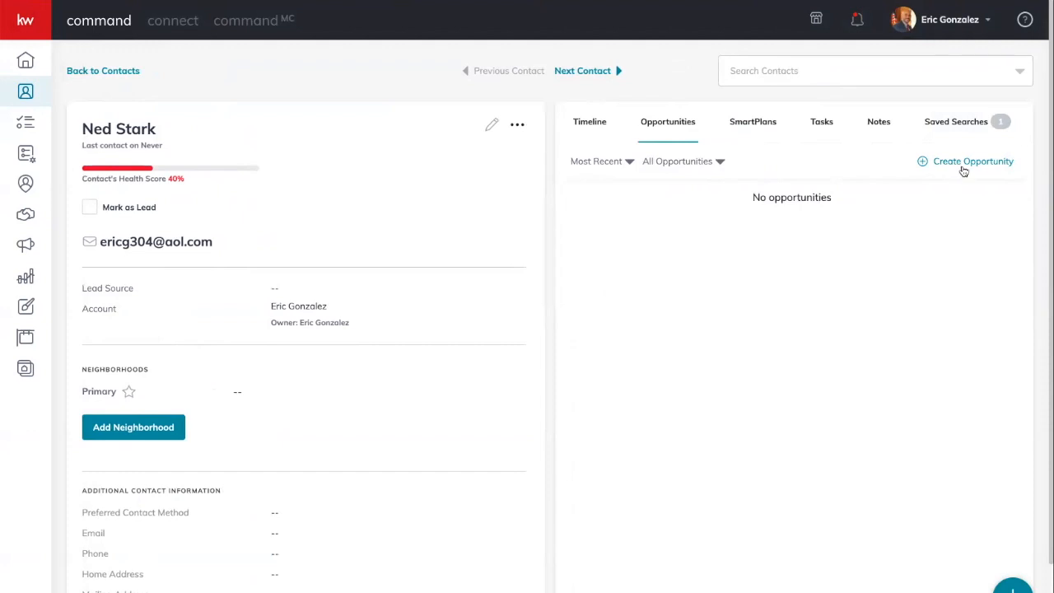
pyautogui.rightClick(33, 216)
pyautogui.click(712, 191)
# - Start a new opportunity for the contact, keeping Tampa Central as market center, with type Listing
pyautogui.click(965, 165)
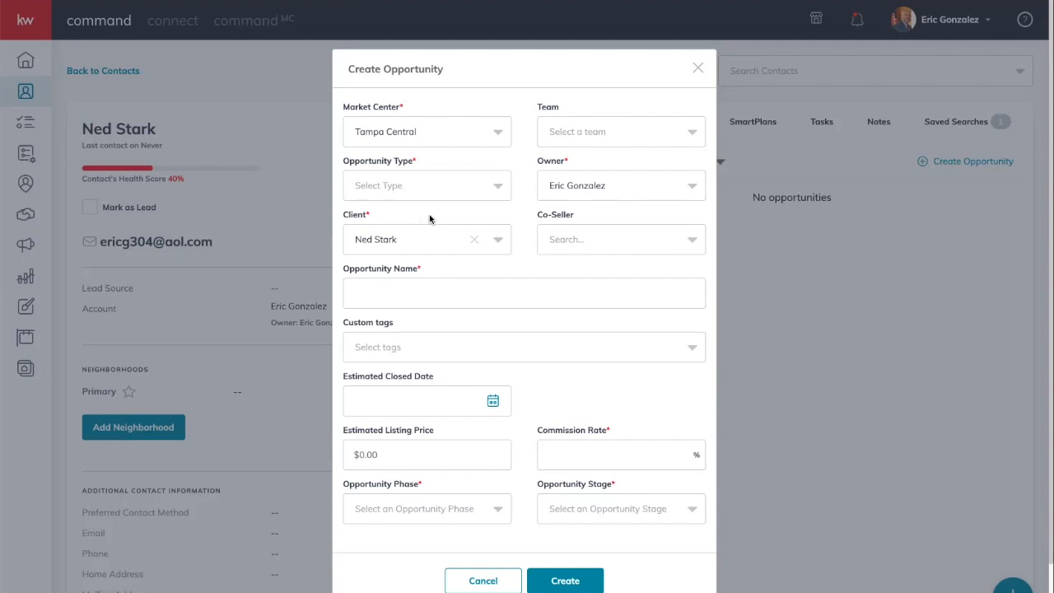
pyautogui.click(433, 129)
pyautogui.click(360, 132)
pyautogui.click(564, 135)
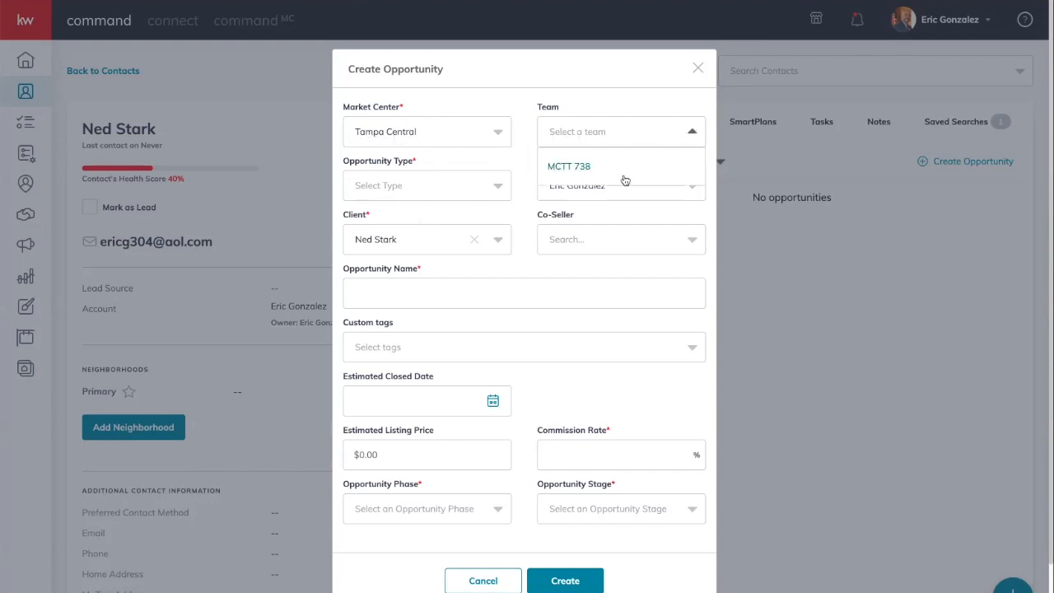
pyautogui.click(514, 161)
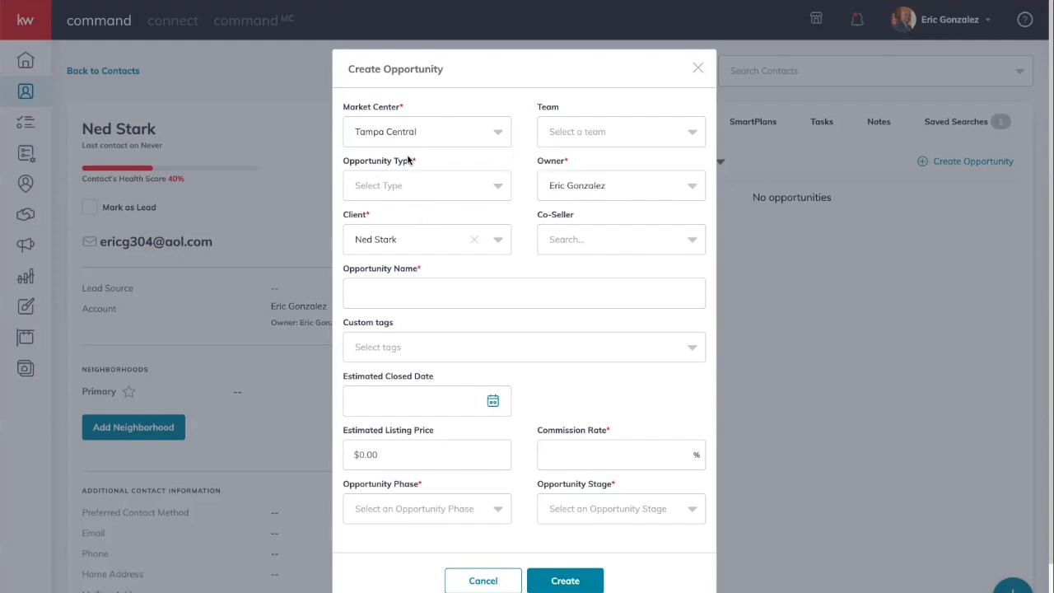
pyautogui.click(436, 192)
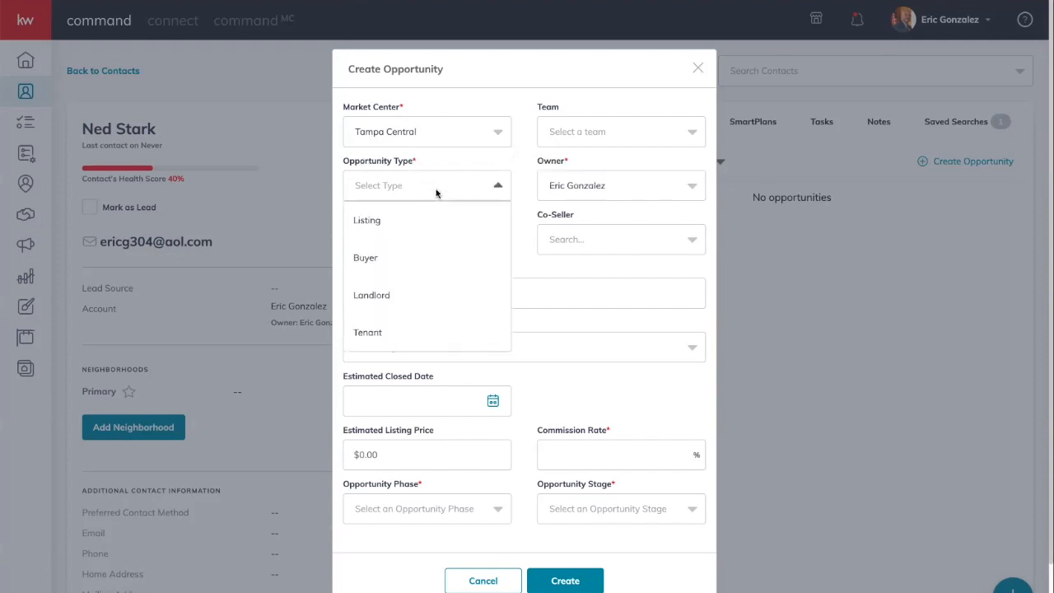
pyautogui.click(370, 220)
# - Keep the current owner and add the spouse as co-seller via a 'cat' search
pyautogui.click(613, 190)
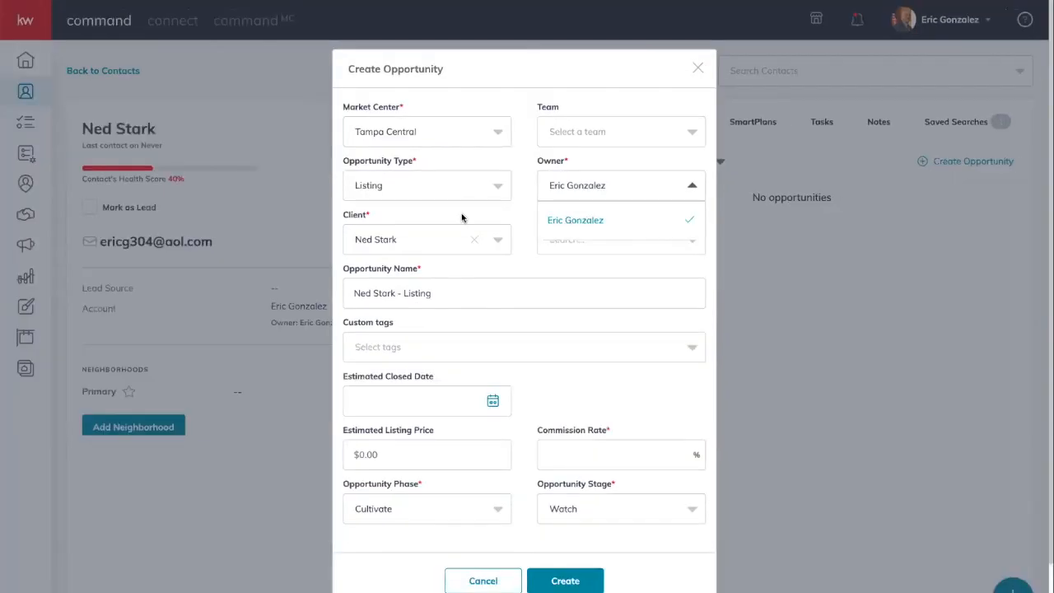
pyautogui.click(422, 218)
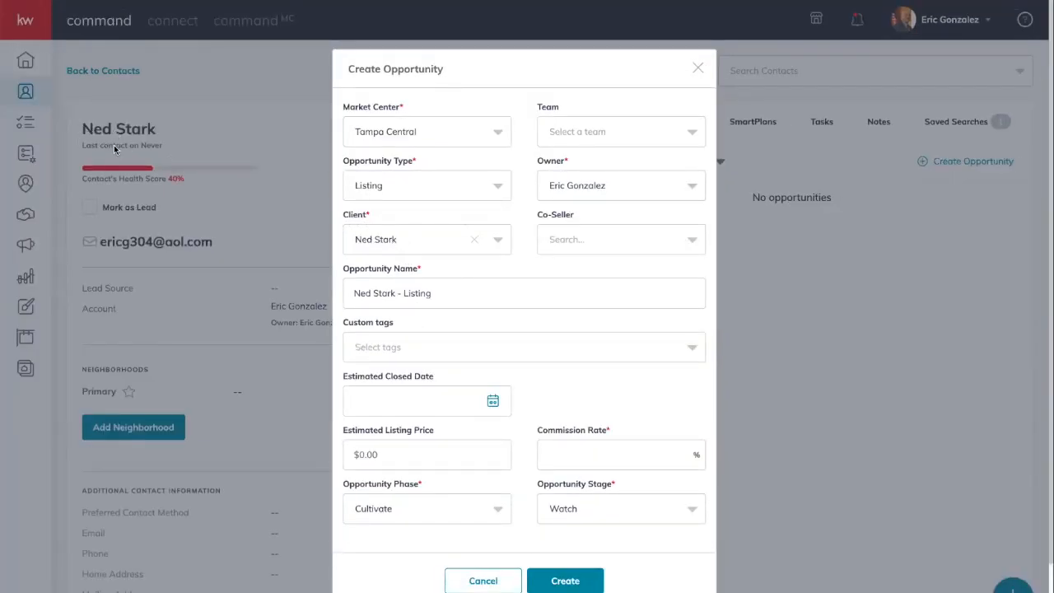
pyautogui.click(573, 239)
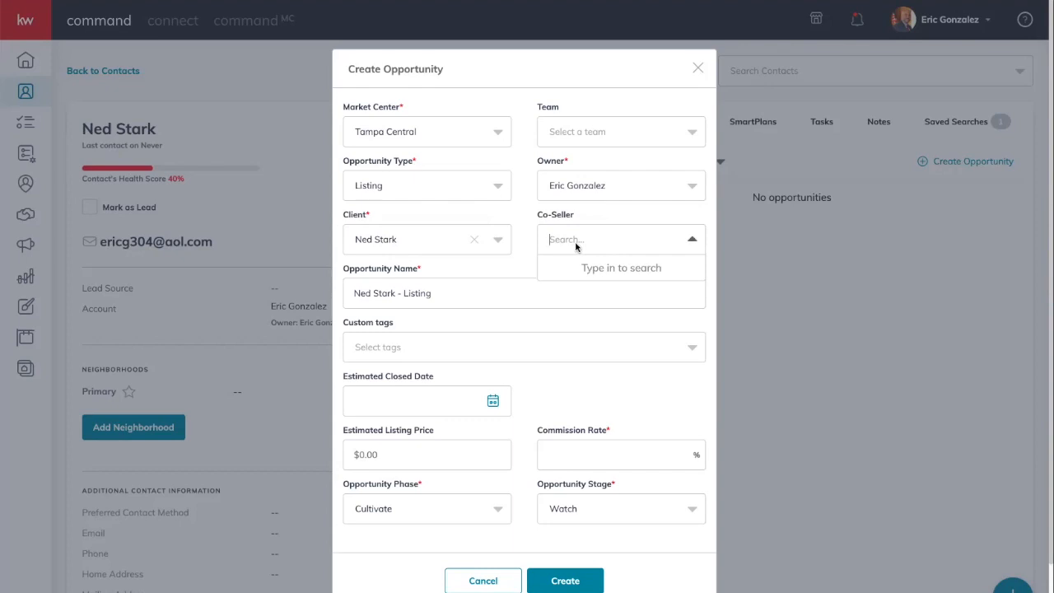
pyautogui.write('cat')
pyautogui.click(580, 279)
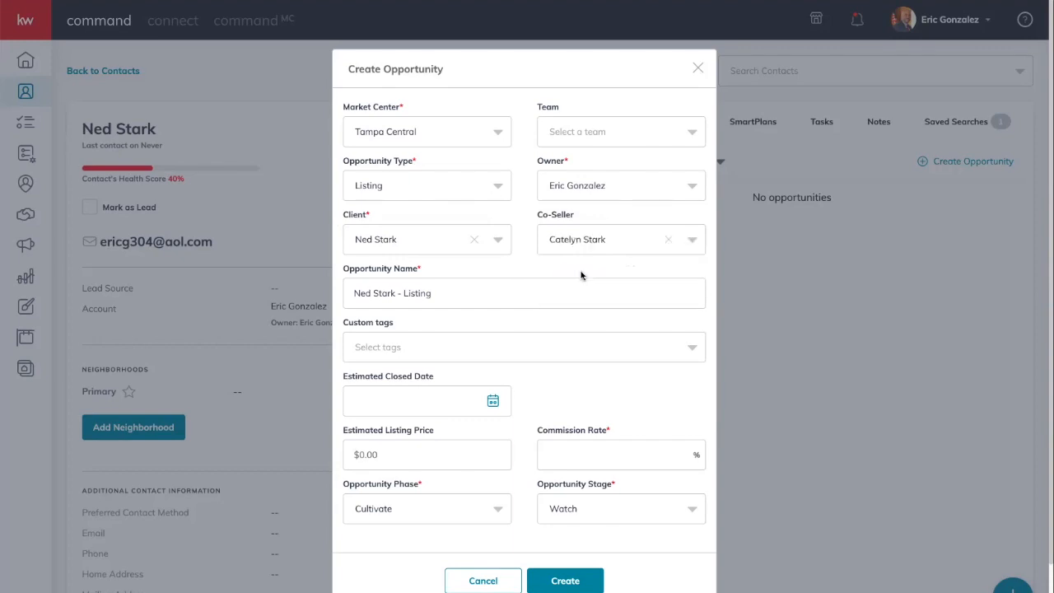
# - Prefix the opportunity name with '123 Main Street -' ahead of the client's name
pyautogui.click(487, 295)
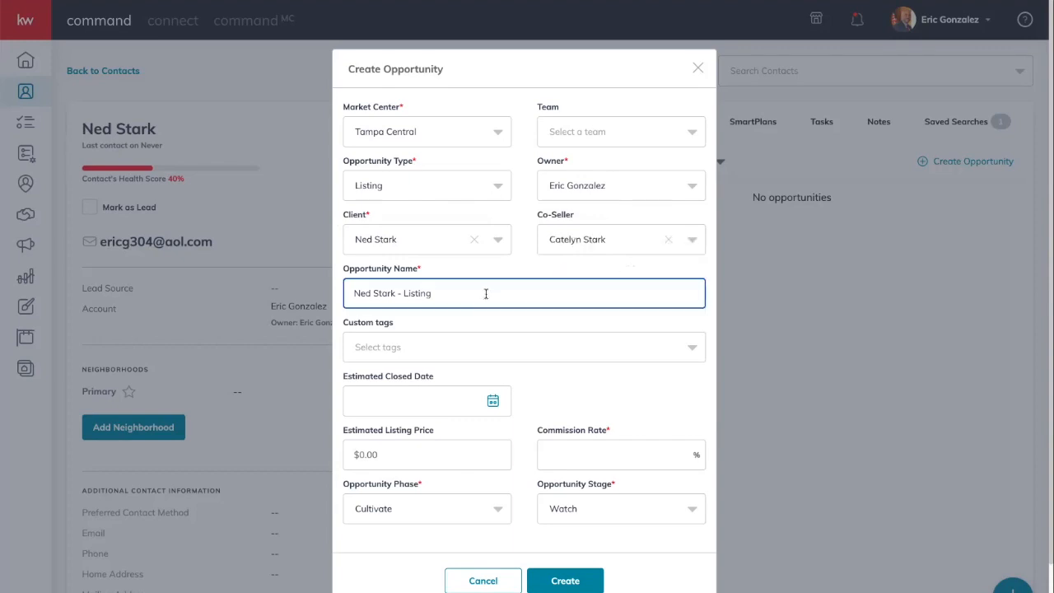
pyautogui.moveTo(352, 292); pyautogui.dragTo(431, 292)
pyautogui.click(354, 293)
pyautogui.write('123')
pyautogui.write(' Mai')
pyautogui.write('n ')
pyautogui.write('Street -')
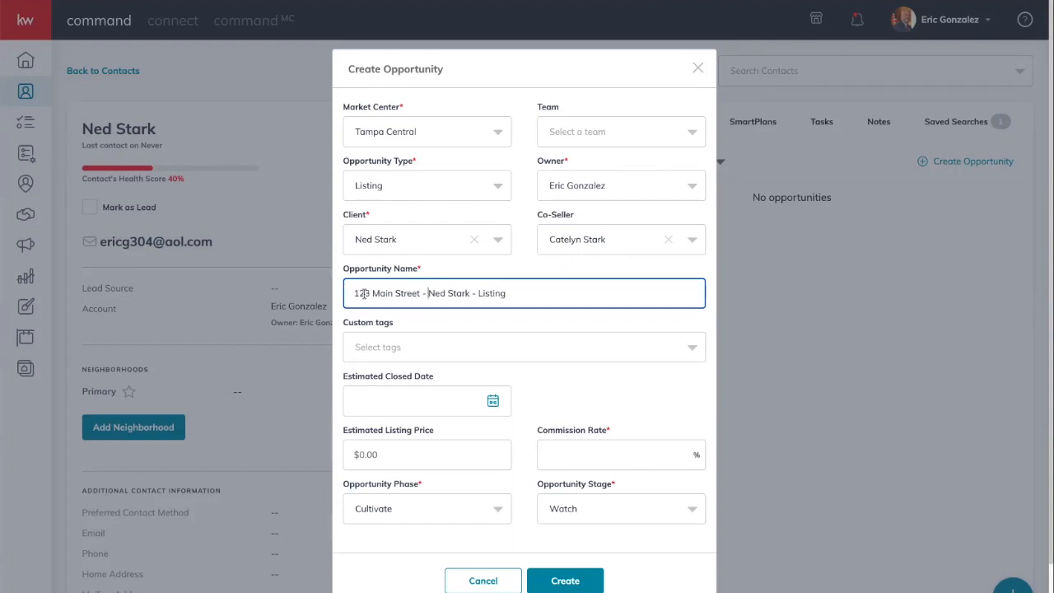
pyautogui.moveTo(429, 293); pyautogui.dragTo(471, 293)
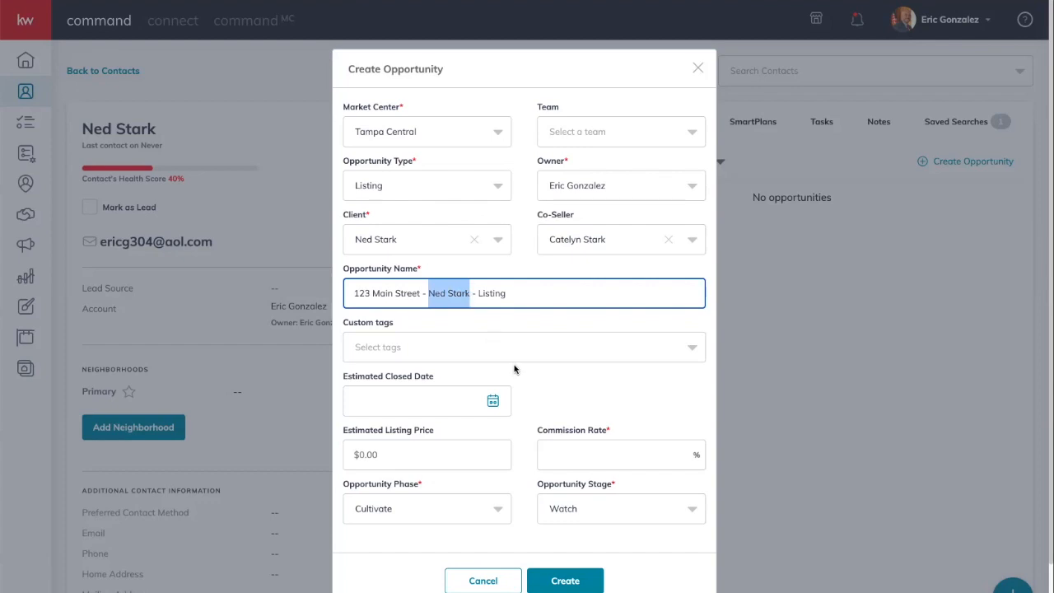
pyautogui.scroll(-1, 516, 370)
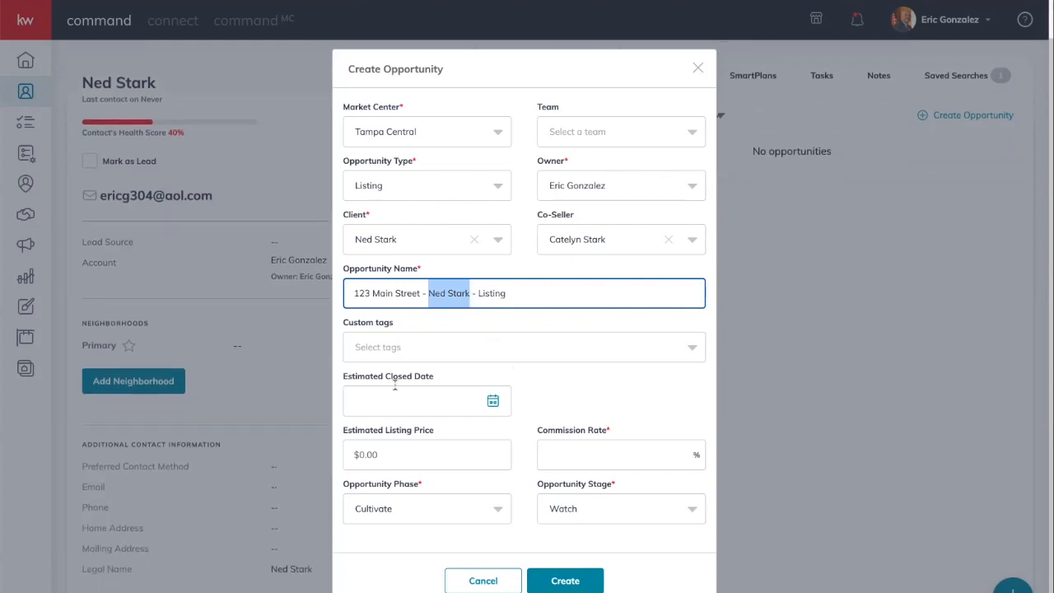
# - Set estimated close to March 31, listing price to 300000 and commission rate to 3
pyautogui.click(492, 401)
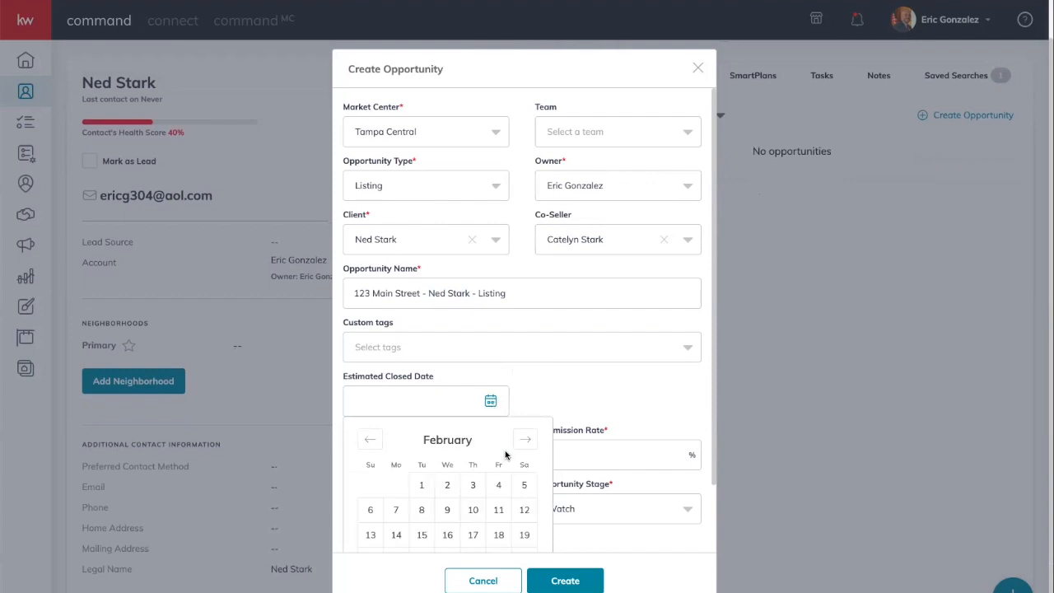
pyautogui.scroll(-1, 505, 453)
pyautogui.click(526, 386)
pyautogui.scroll(-1, 494, 486)
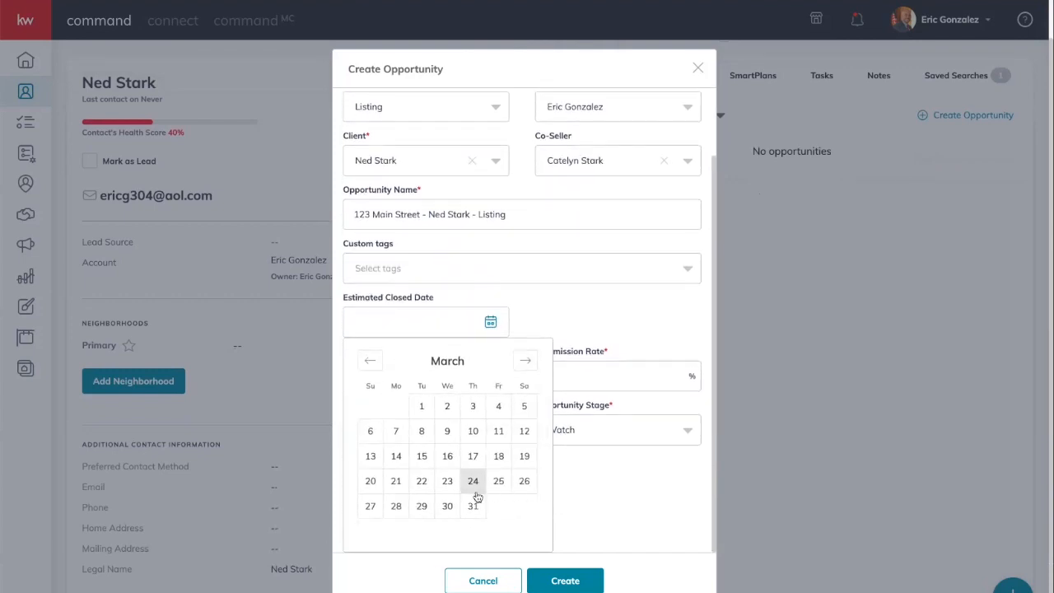
pyautogui.click(473, 506)
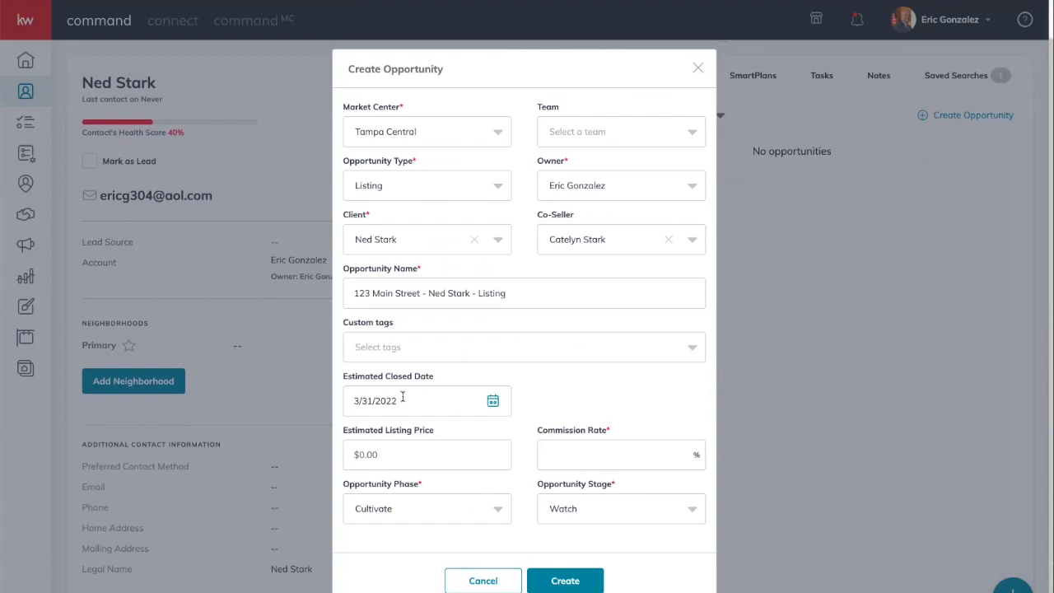
pyautogui.click(418, 454)
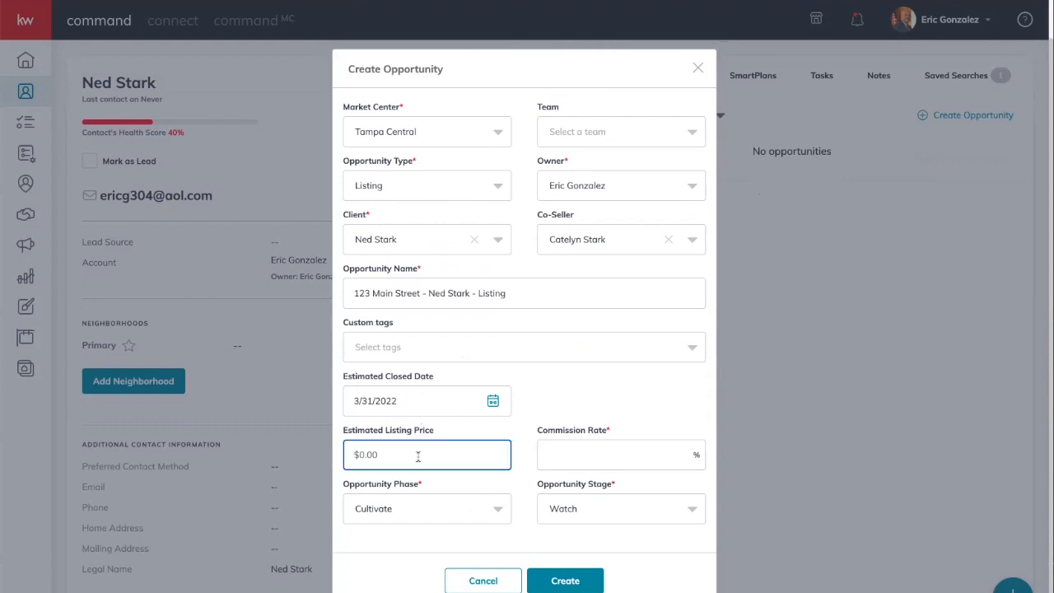
pyautogui.write('3000000')
pyautogui.click(590, 456)
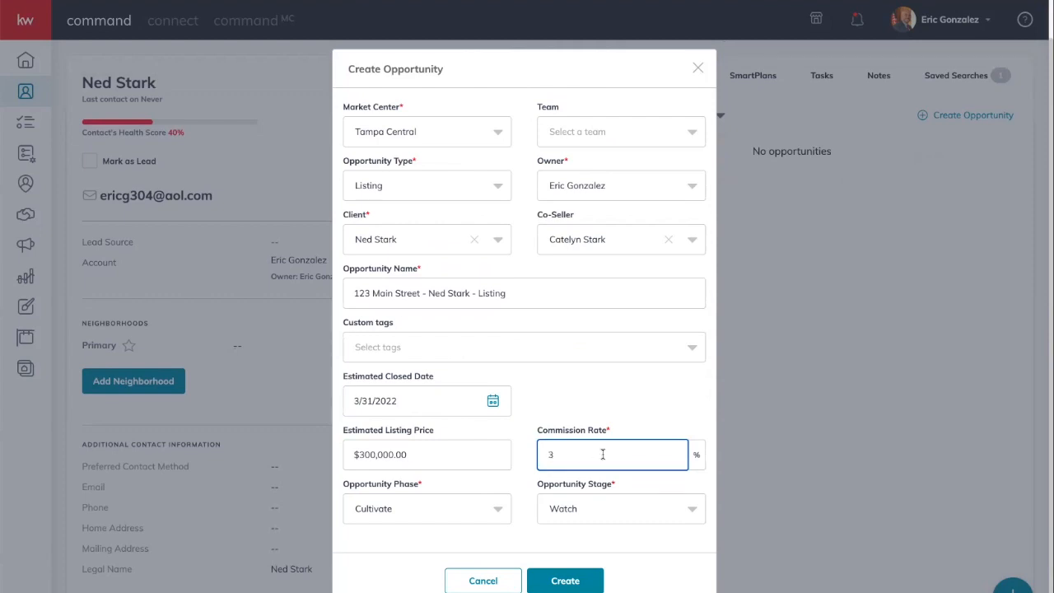
pyautogui.click(558, 405)
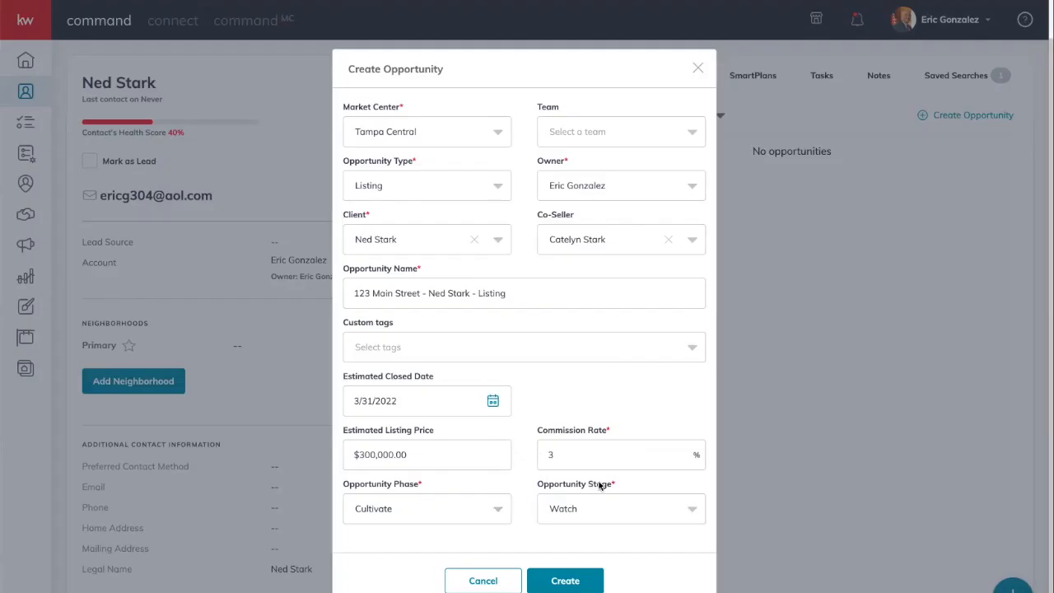
# - Set the opportunity phase to Active and the stage to Staging
pyautogui.click(461, 504)
pyautogui.scroll(-1, 373, 467)
pyautogui.click(368, 472)
pyautogui.click(607, 507)
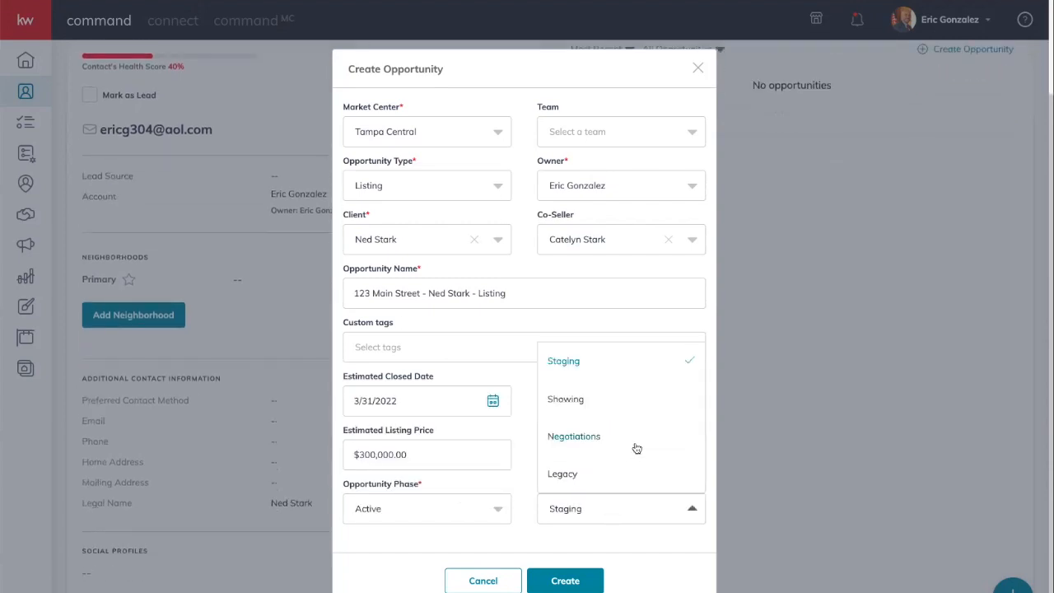
pyautogui.scroll(1, 636, 448)
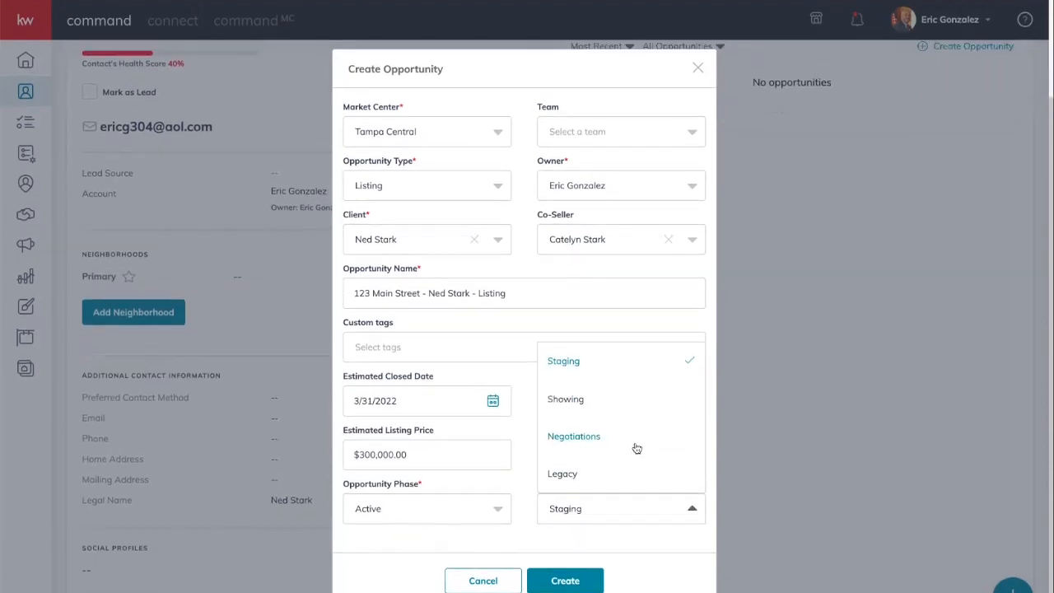
pyautogui.click(574, 363)
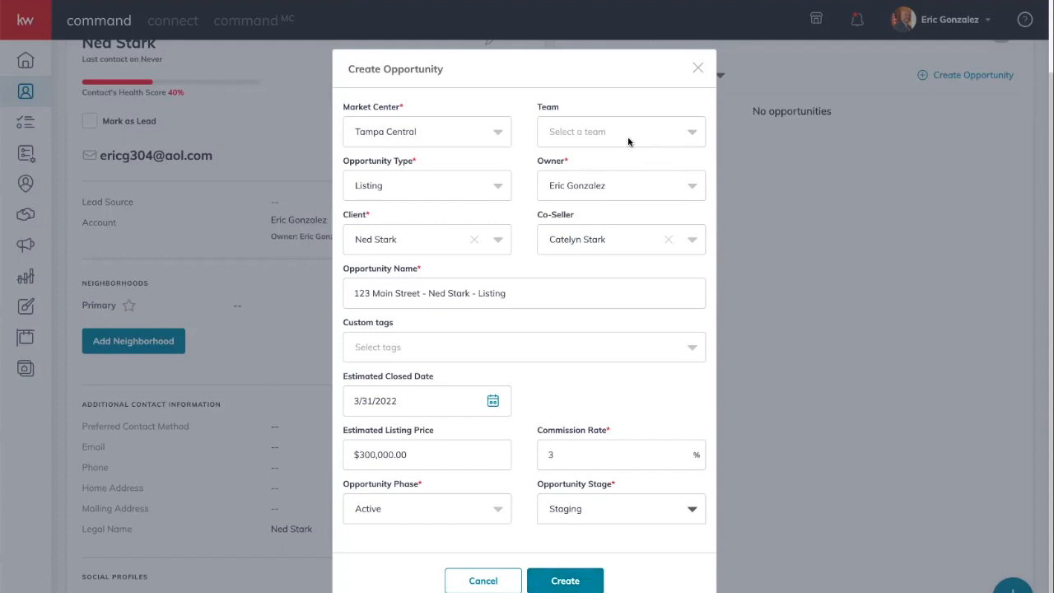
# - Assign the opportunity to team MCTT 738, leaving the assignees unchanged
pyautogui.click(578, 130)
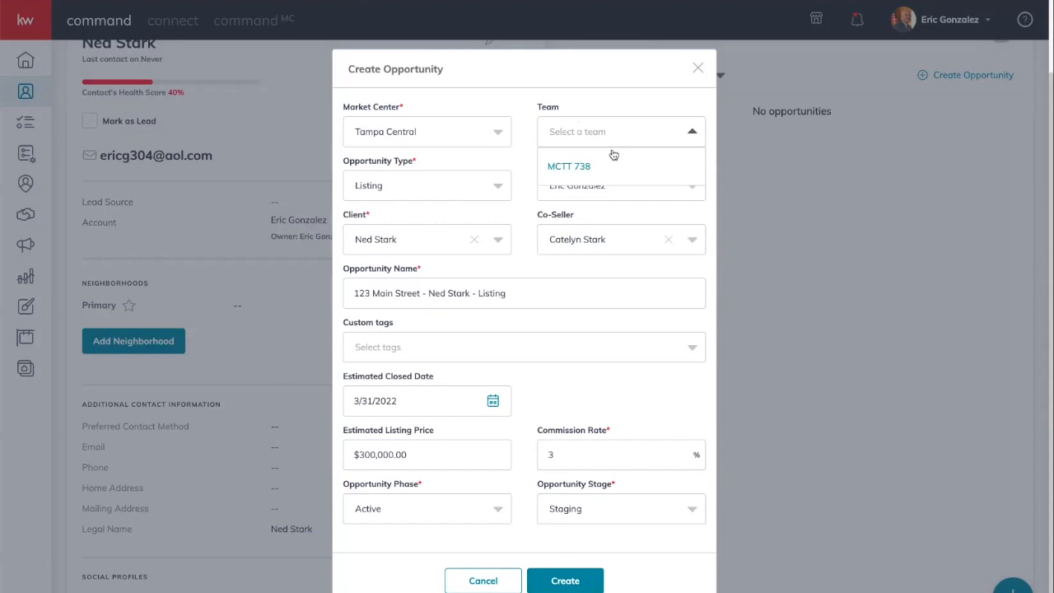
pyautogui.click(527, 167)
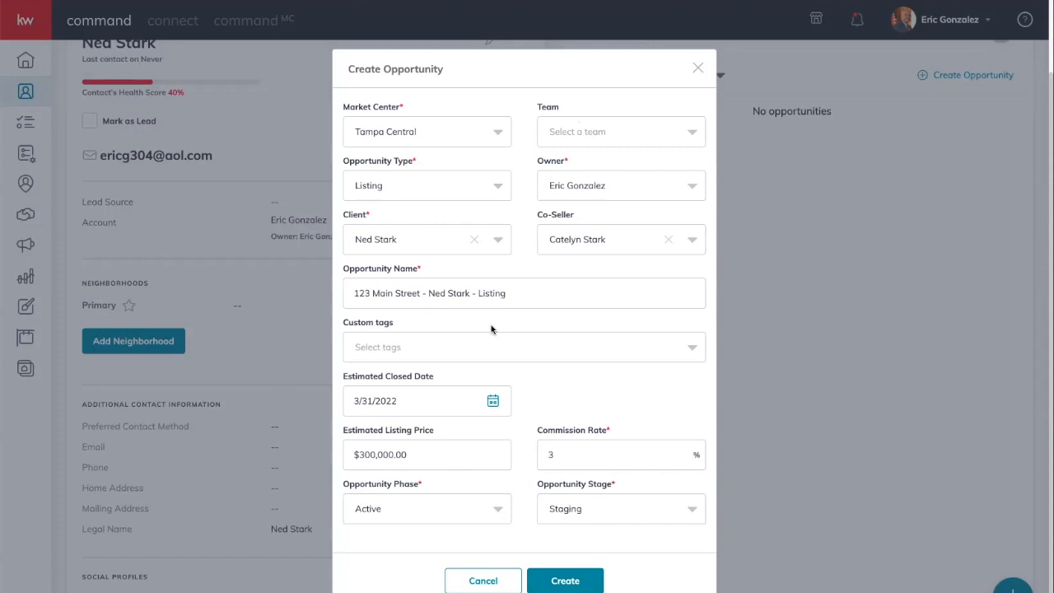
pyautogui.click(605, 129)
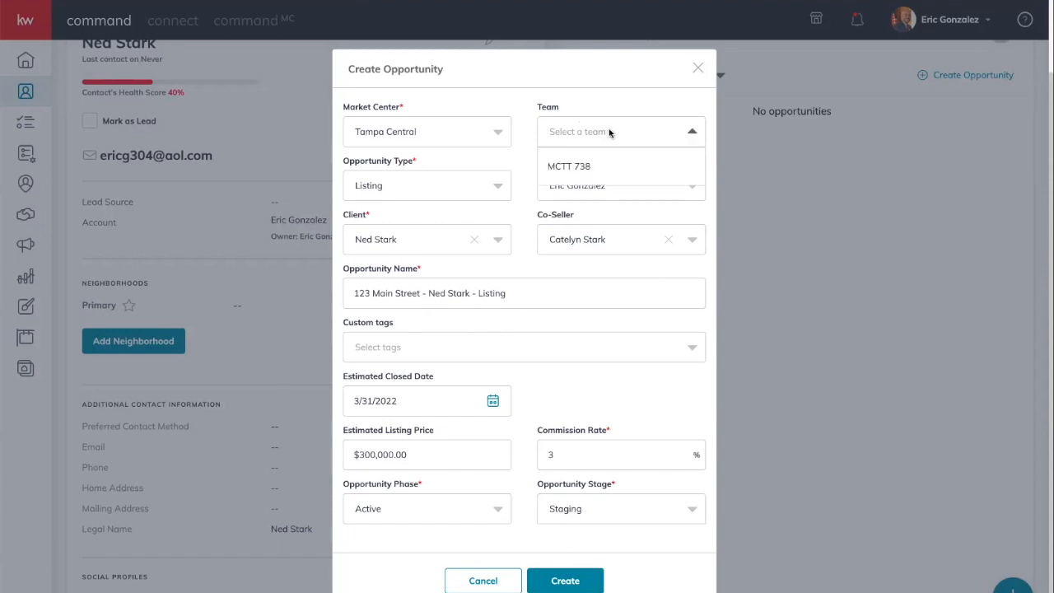
pyautogui.click(575, 164)
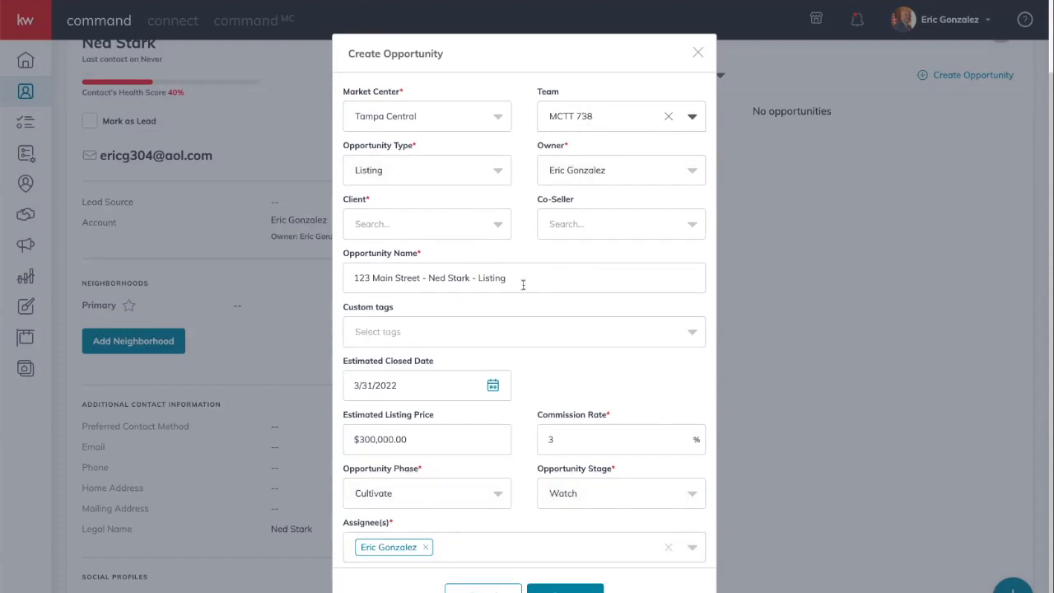
pyautogui.scroll(-1, 486, 566)
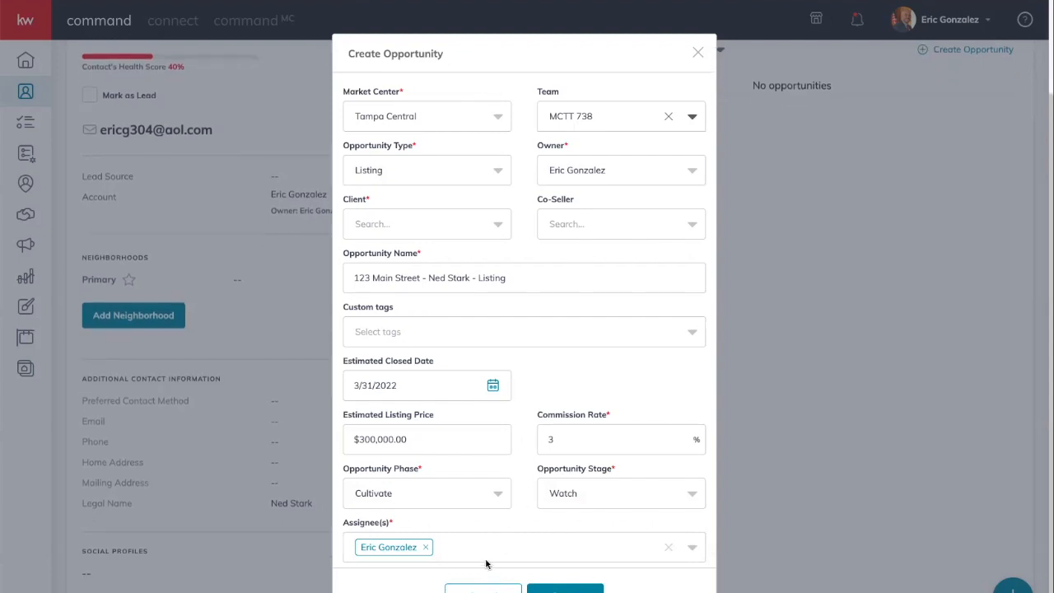
pyautogui.click(485, 558)
pyautogui.scroll(2, 472, 503)
pyautogui.click(557, 394)
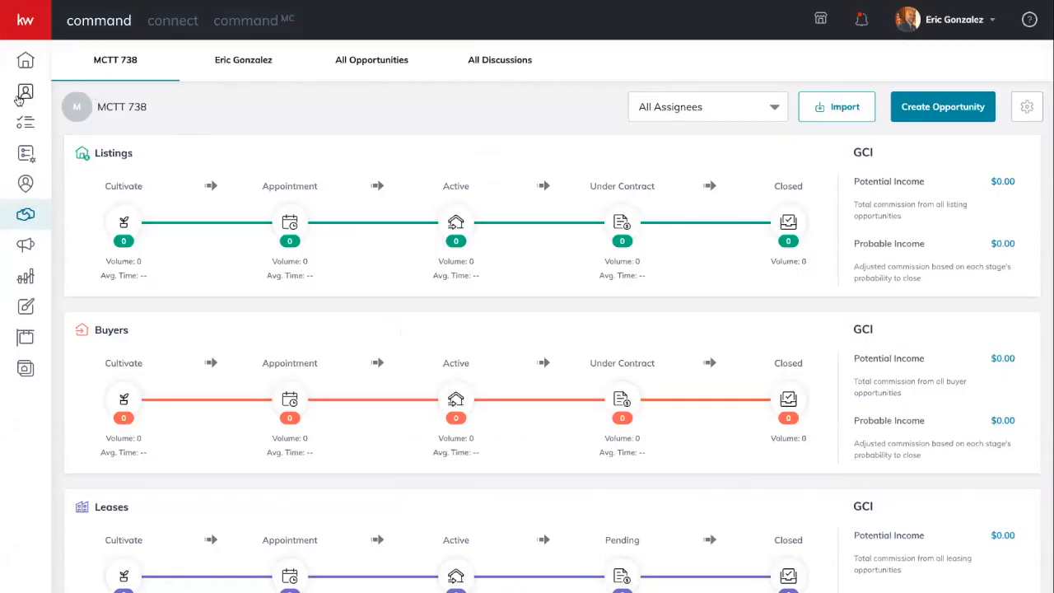
# - Go to the Contacts list and check the account switching options
pyautogui.click(20, 96)
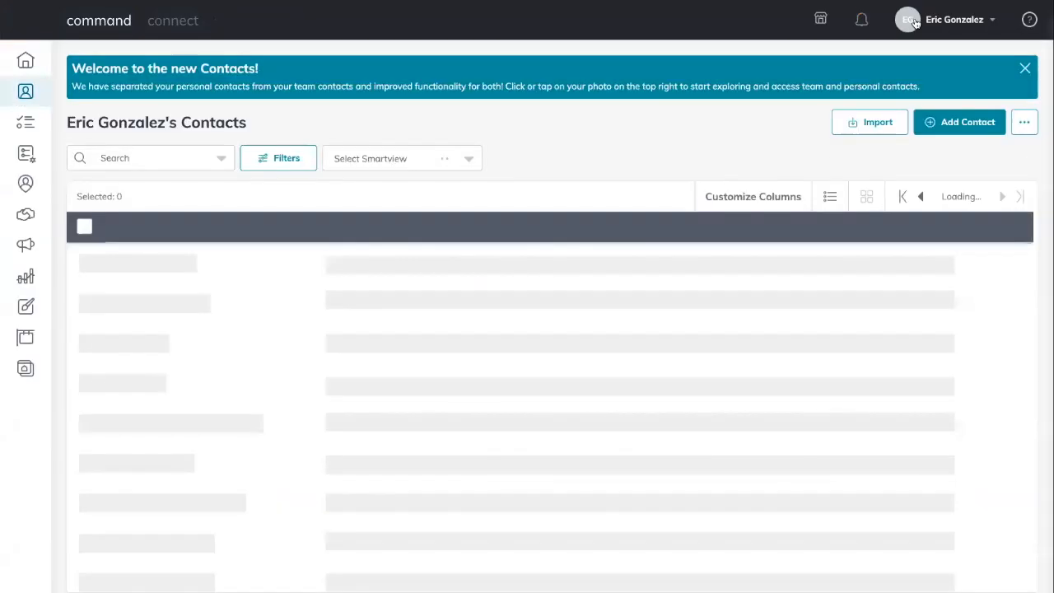
pyautogui.click(914, 23)
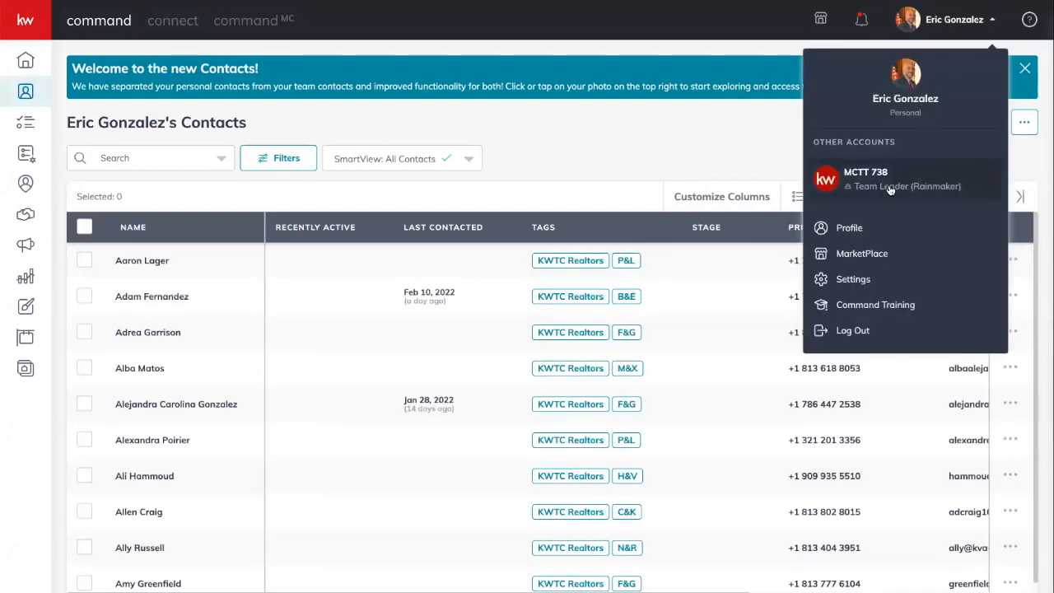
pyautogui.click(510, 176)
# - Search contacts for 'ned', select the seller, and choose the MCTT 738 team account
pyautogui.click(161, 158)
pyautogui.write('ned')
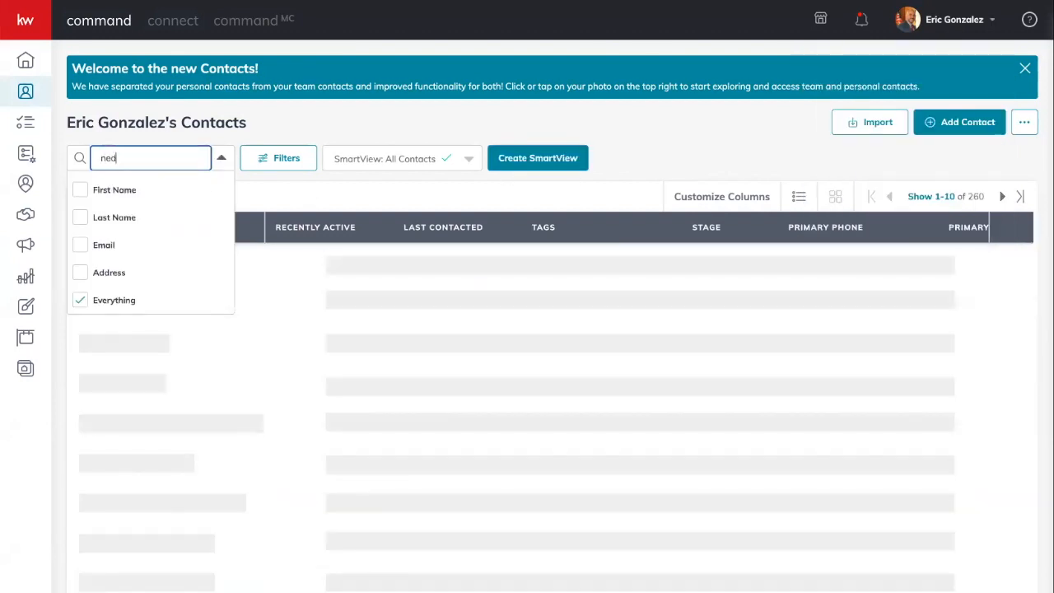
pyautogui.click(85, 260)
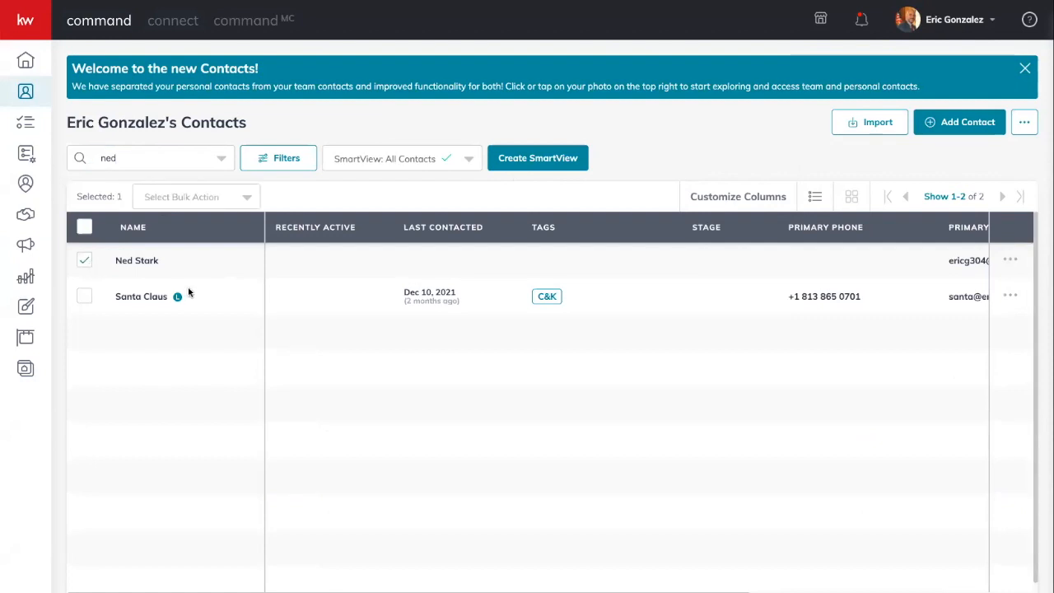
pyautogui.click(237, 204)
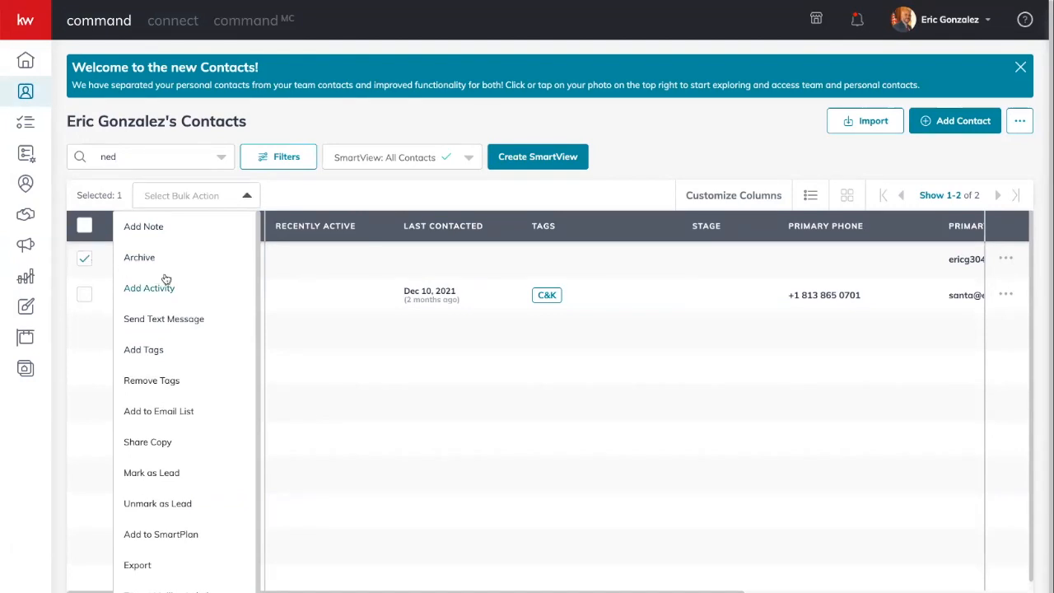
pyautogui.scroll(-1, 166, 279)
pyautogui.scroll(-1, 167, 279)
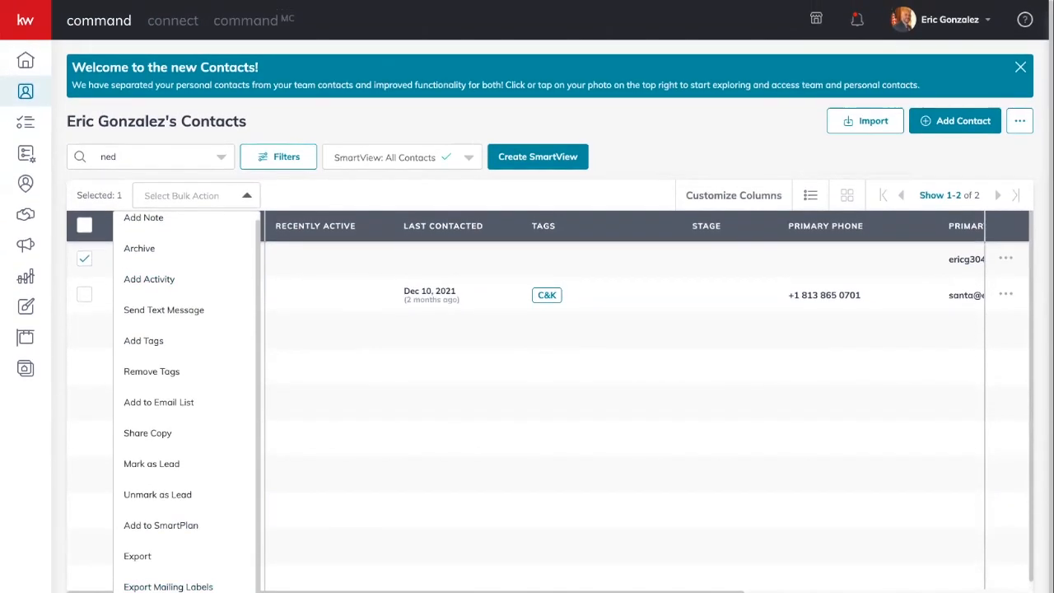
pyautogui.click(177, 590)
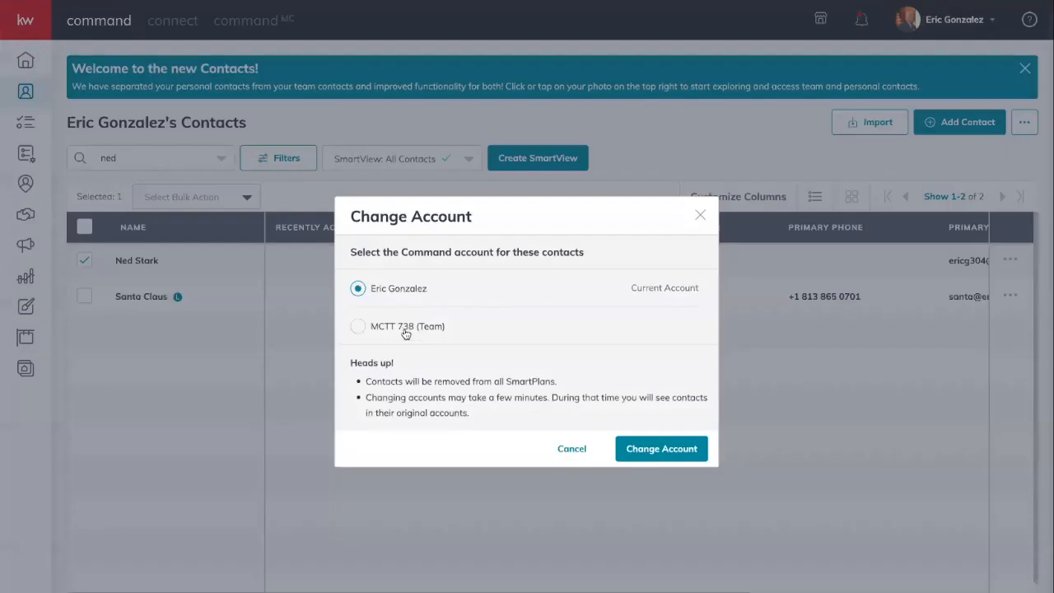
pyautogui.click(358, 326)
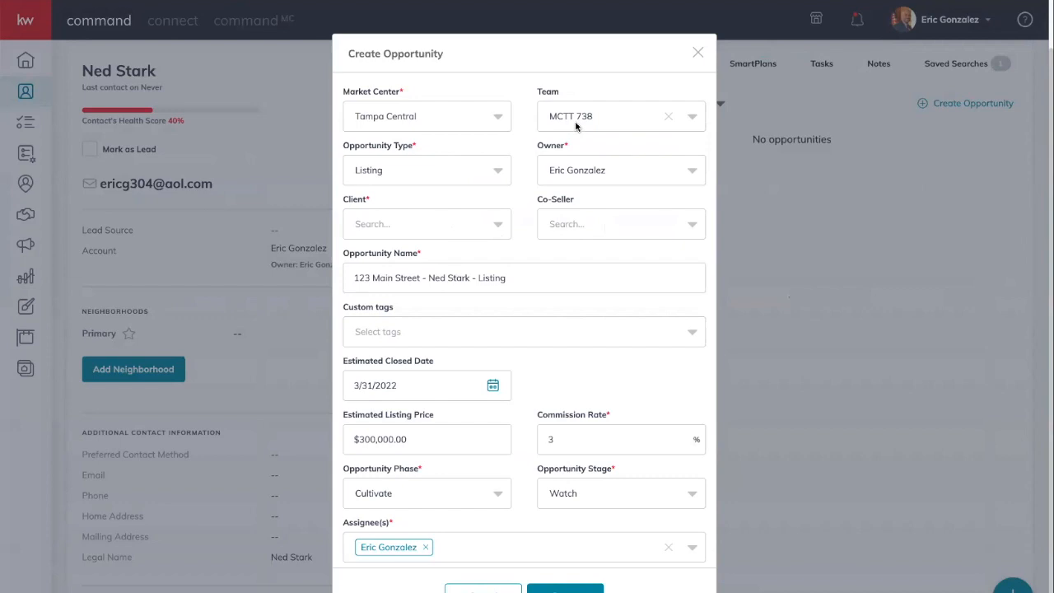
# - Remove the team and set the seller as the opportunity's client
pyautogui.click(667, 116)
pyautogui.click(420, 243)
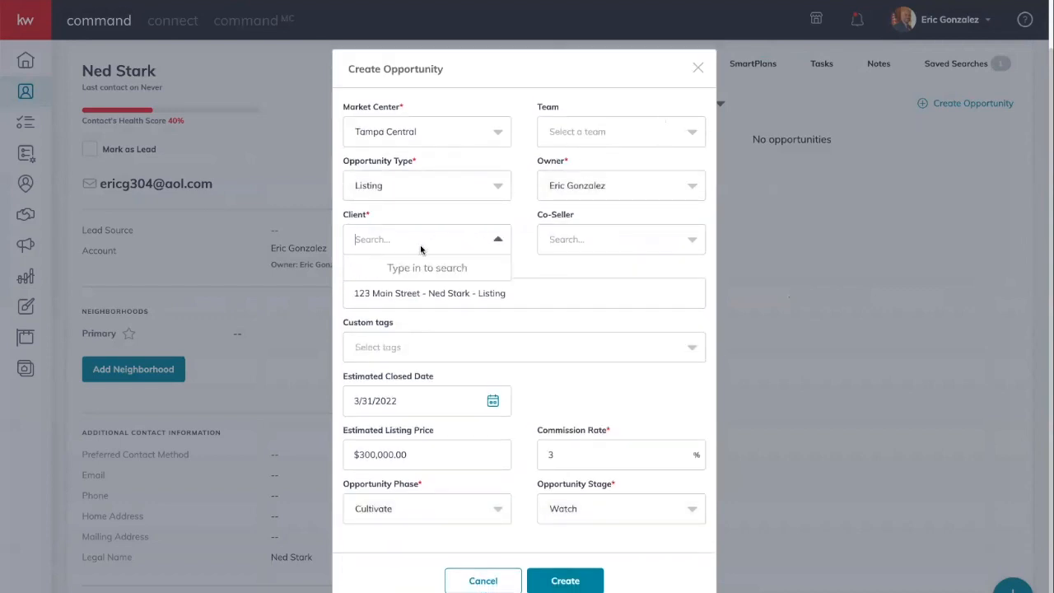
pyautogui.write('n')
pyautogui.press('BackSpace')
pyautogui.write('new')
pyautogui.click(436, 275)
pyautogui.click(474, 240)
pyautogui.click(403, 241)
pyautogui.write('sta')
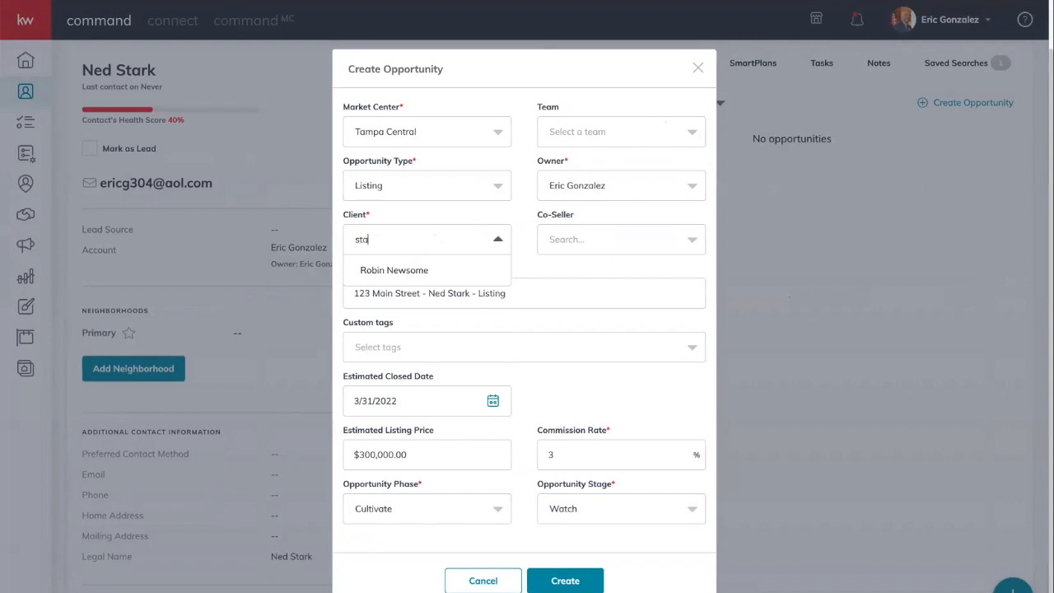
pyautogui.write('rt')
pyautogui.press('BackSpace')
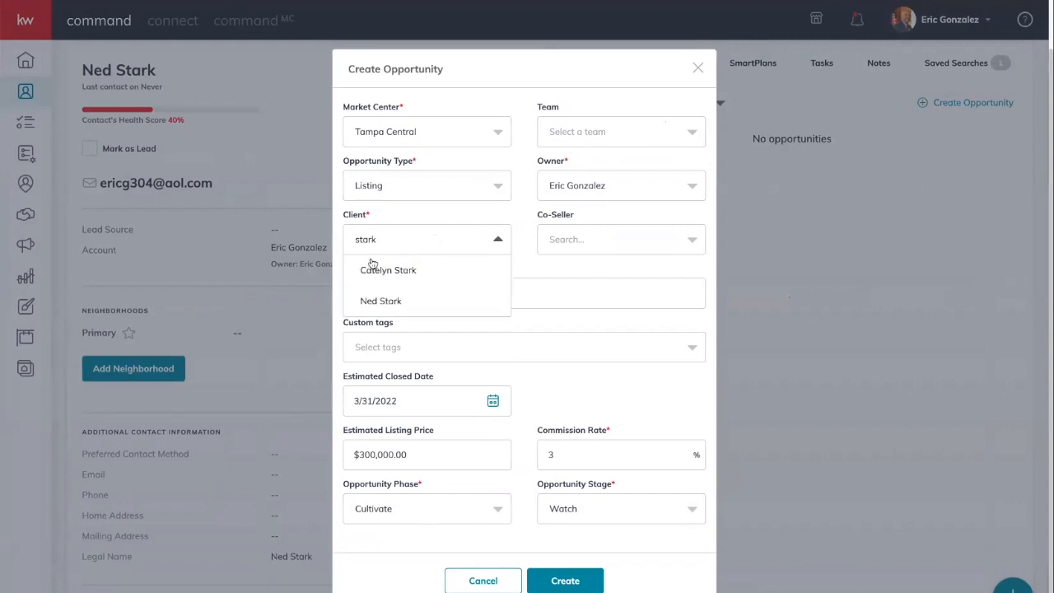
pyautogui.click(373, 303)
# - Add the related contact as co-seller and create the 123 Main Street listing opportunity
pyautogui.click(598, 239)
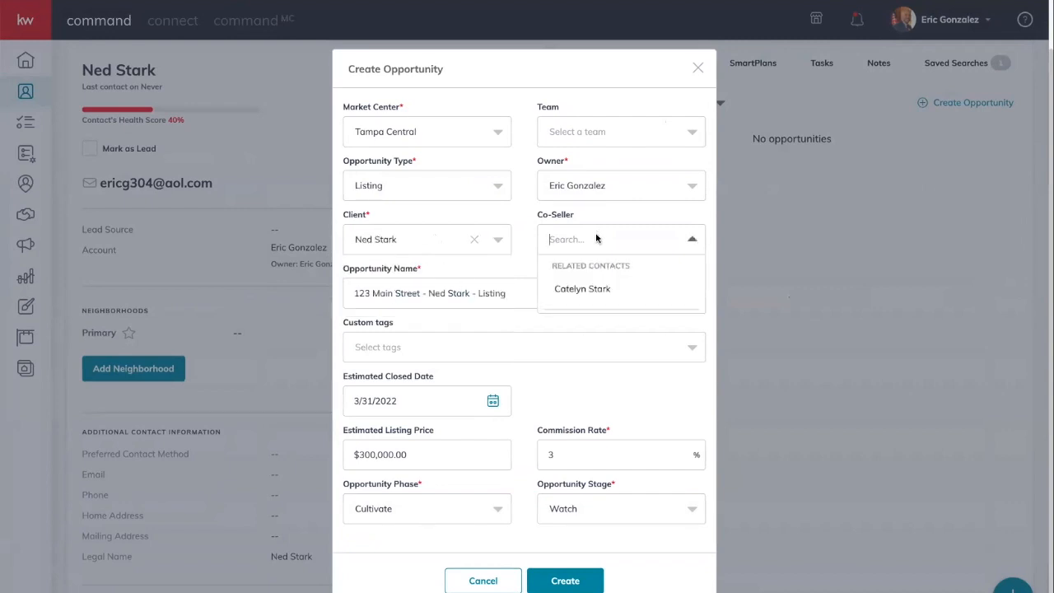
pyautogui.click(591, 284)
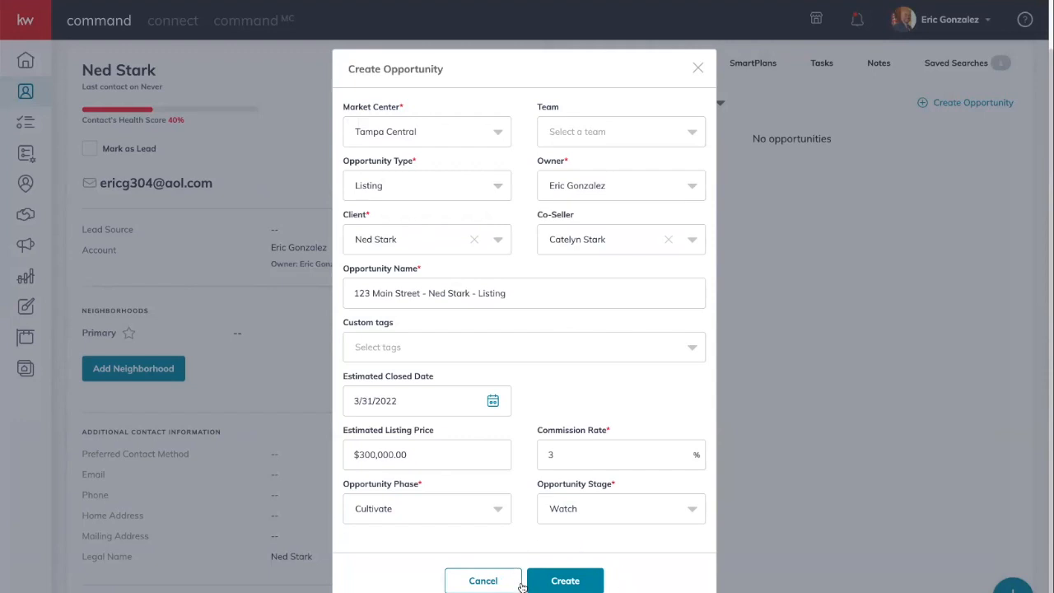
pyautogui.click(567, 580)
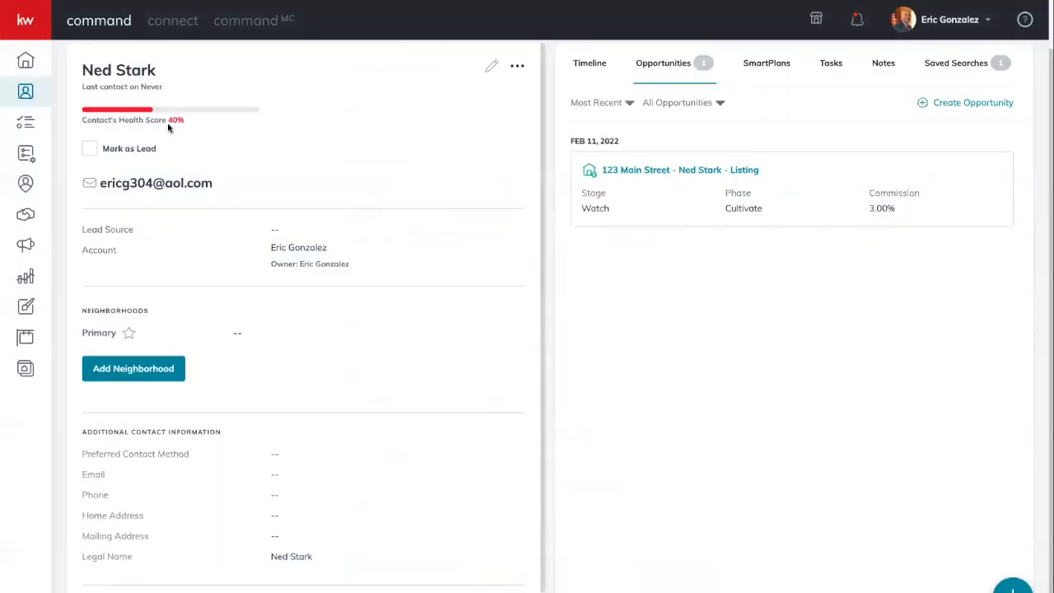
pyautogui.scroll(1, 189, 118)
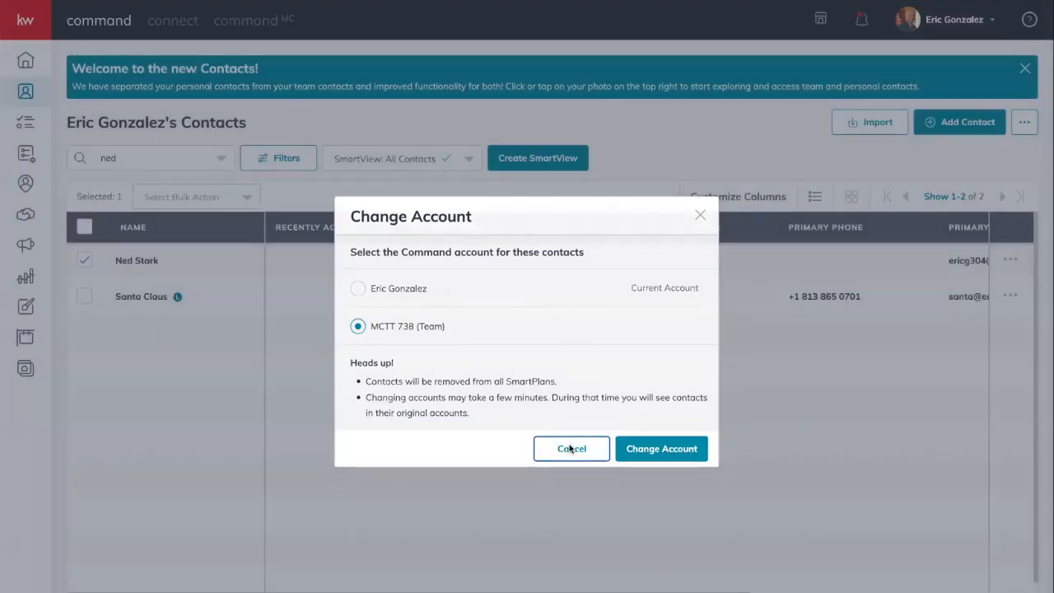
pyautogui.click(570, 449)
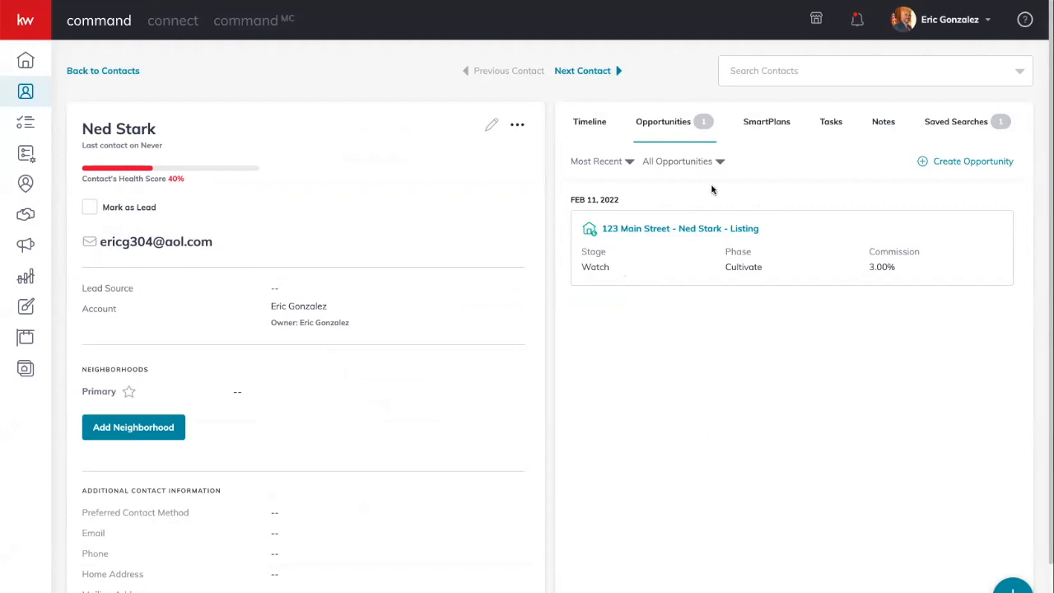
# - Open the '123 Main Street - … - Listing' opportunity and scroll through its Details tab
pyautogui.click(649, 233)
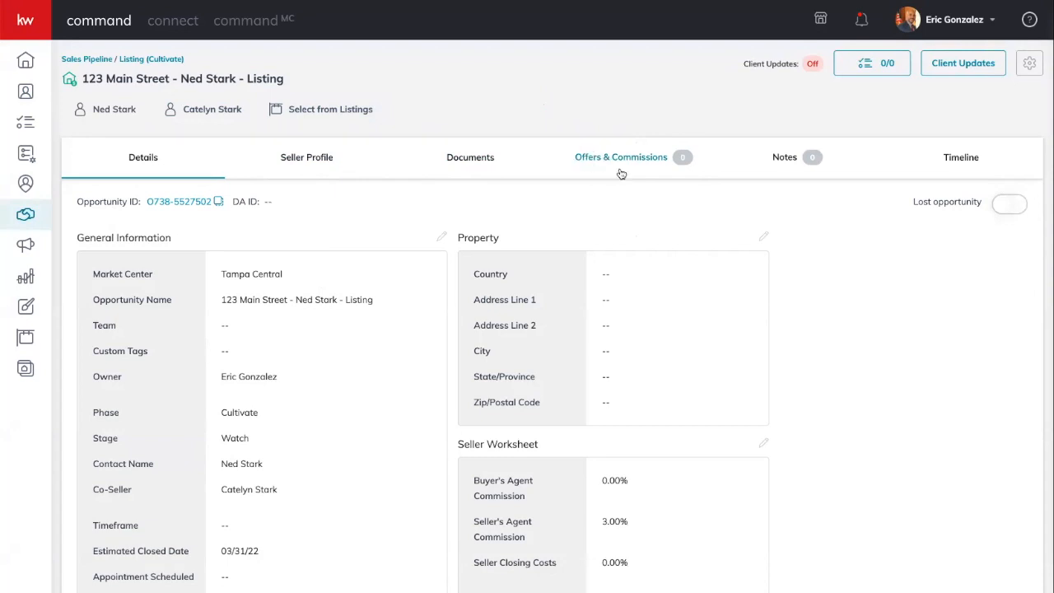
pyautogui.scroll(-3, 346, 195)
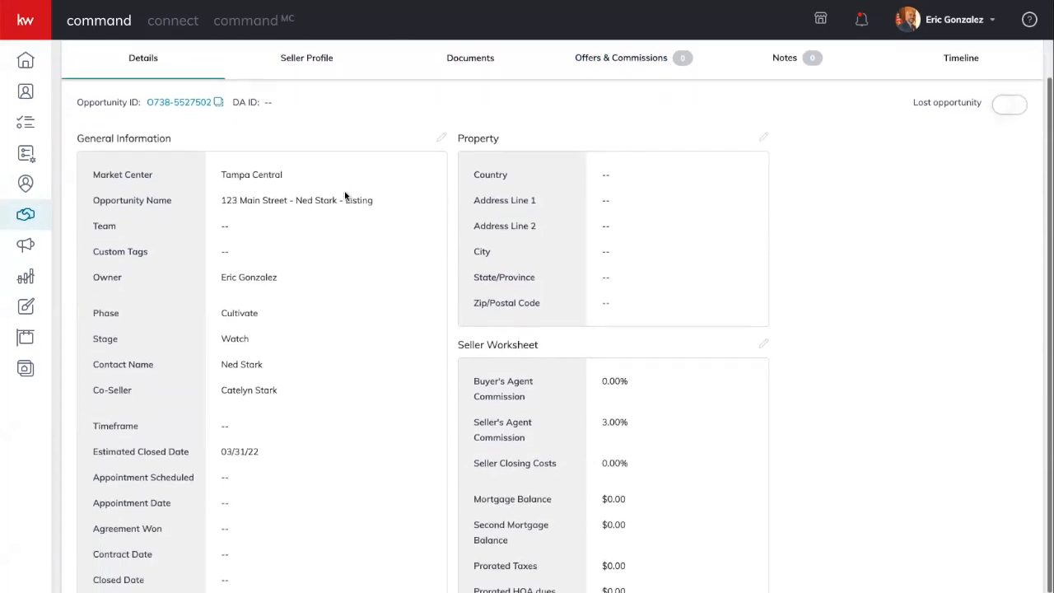
pyautogui.scroll(1, 590, 249)
pyautogui.scroll(3, 590, 249)
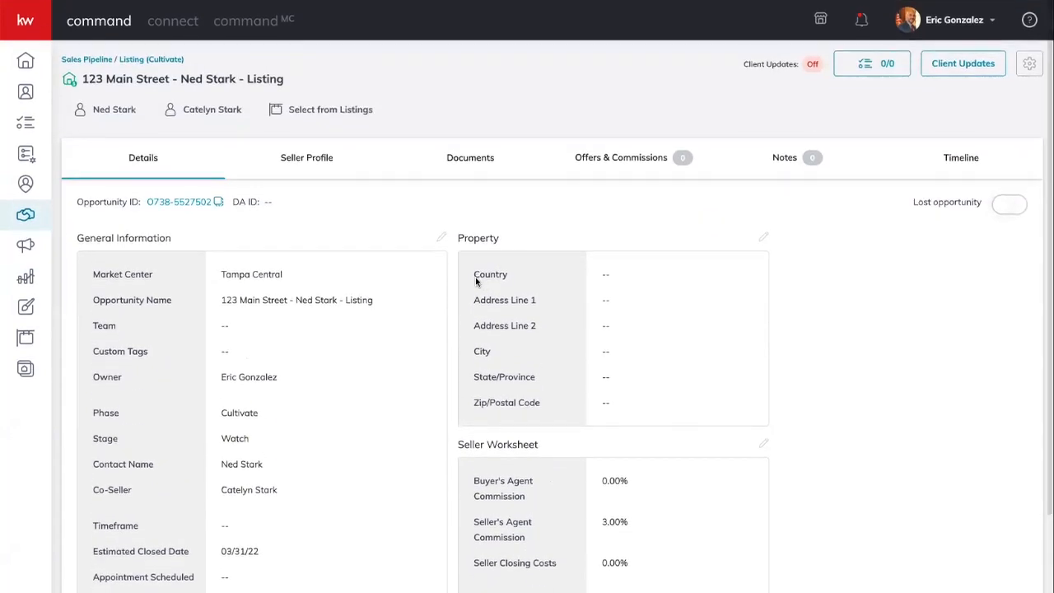
pyautogui.scroll(-3, 329, 343)
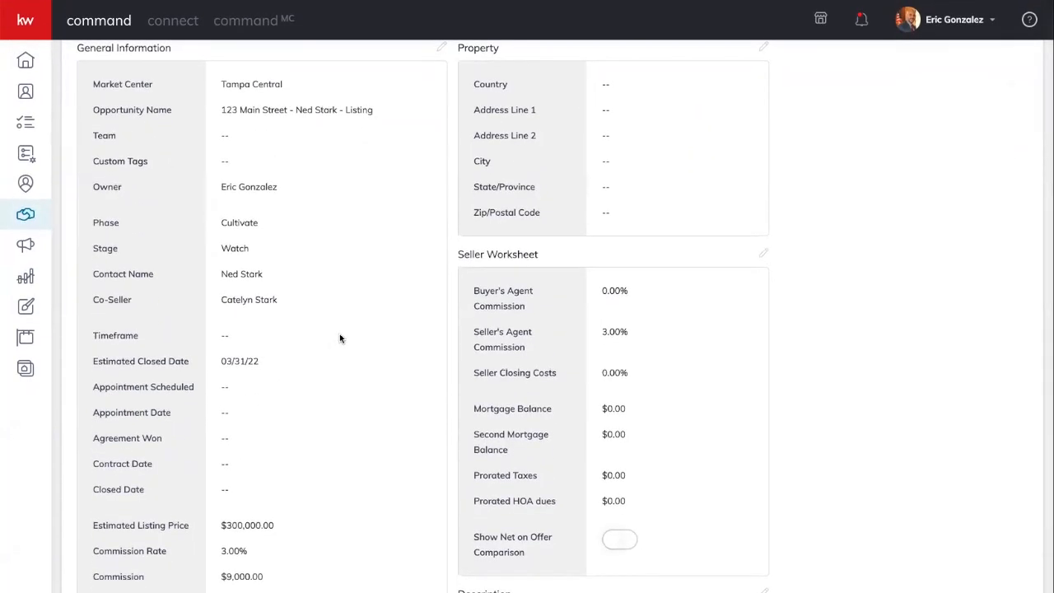
pyautogui.scroll(3, 387, 305)
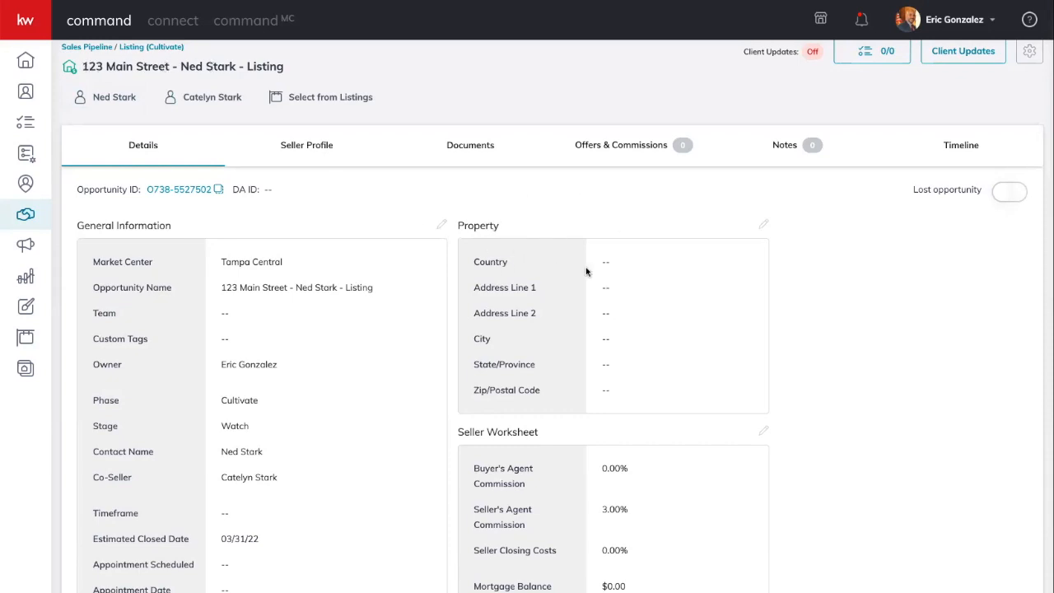
# - Enter the property address 123 Main Street, Auburndale, Florida, United States of America, and save
pyautogui.click(764, 225)
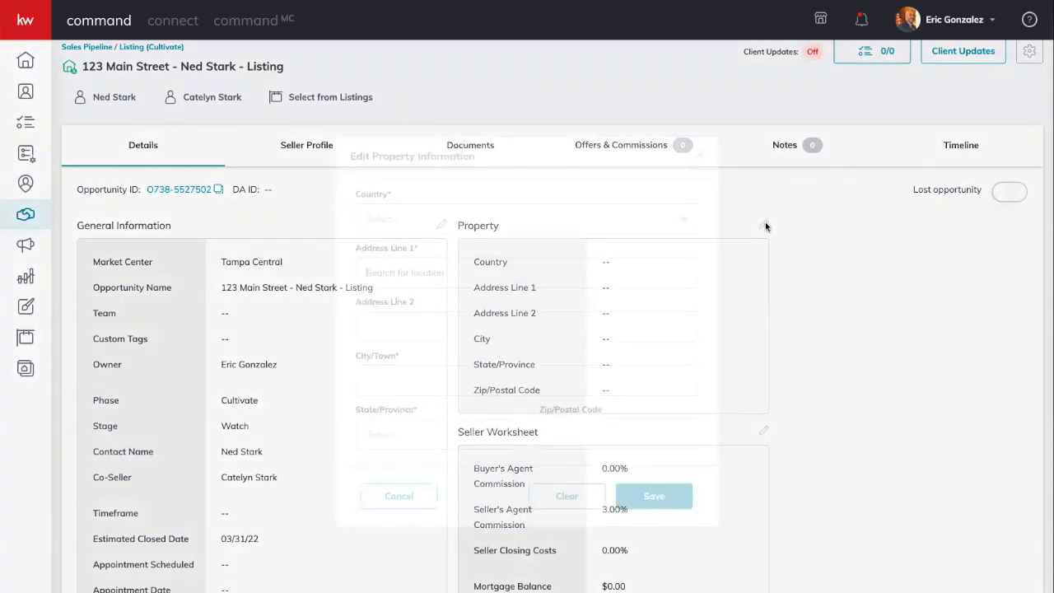
pyautogui.click(537, 224)
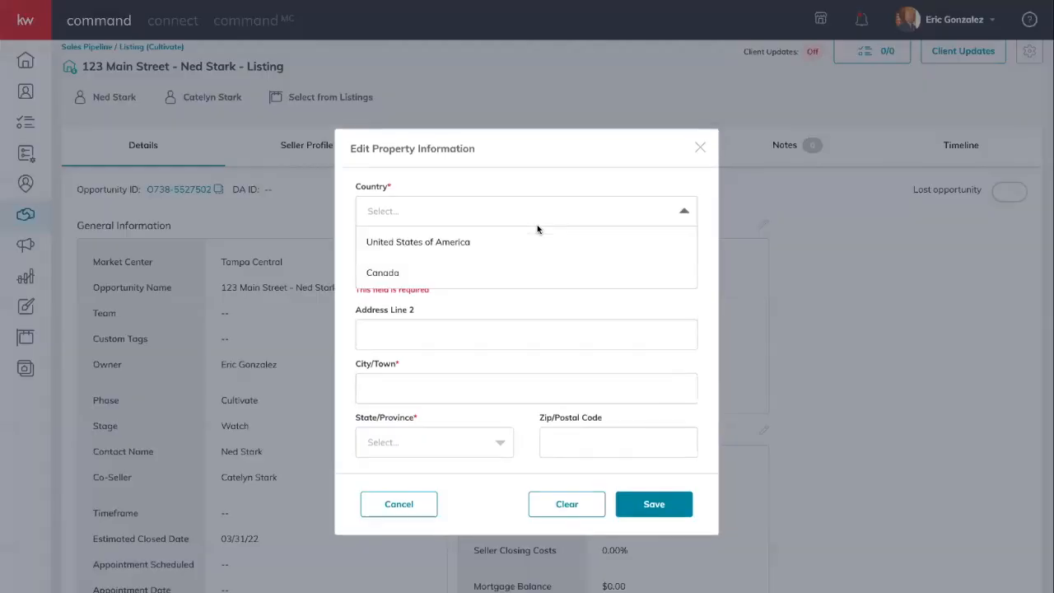
pyautogui.click(470, 243)
pyautogui.write('123 Main')
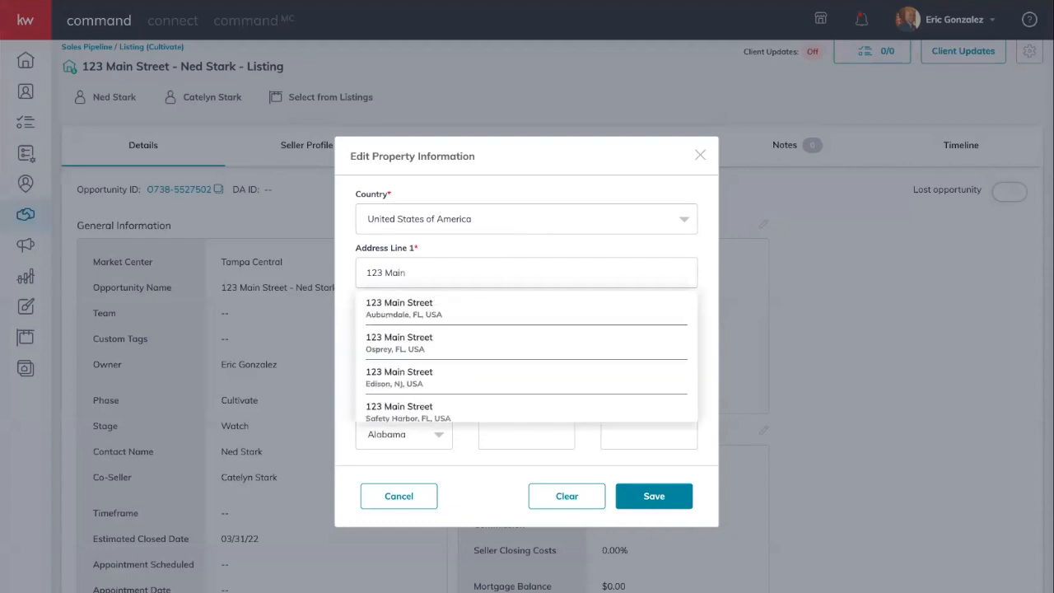
pyautogui.click(404, 311)
pyautogui.click(414, 434)
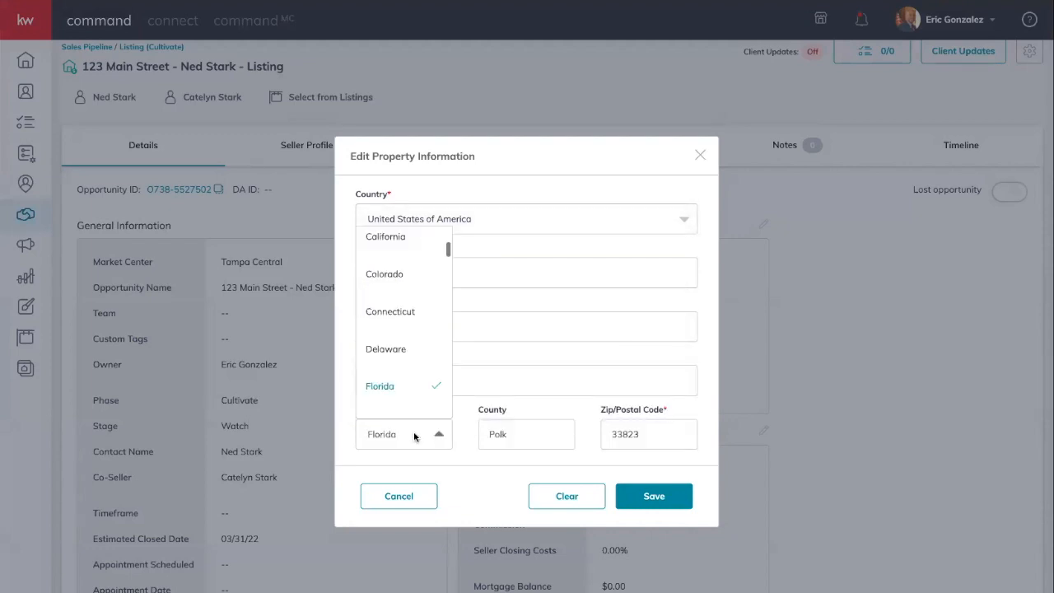
pyautogui.click(487, 387)
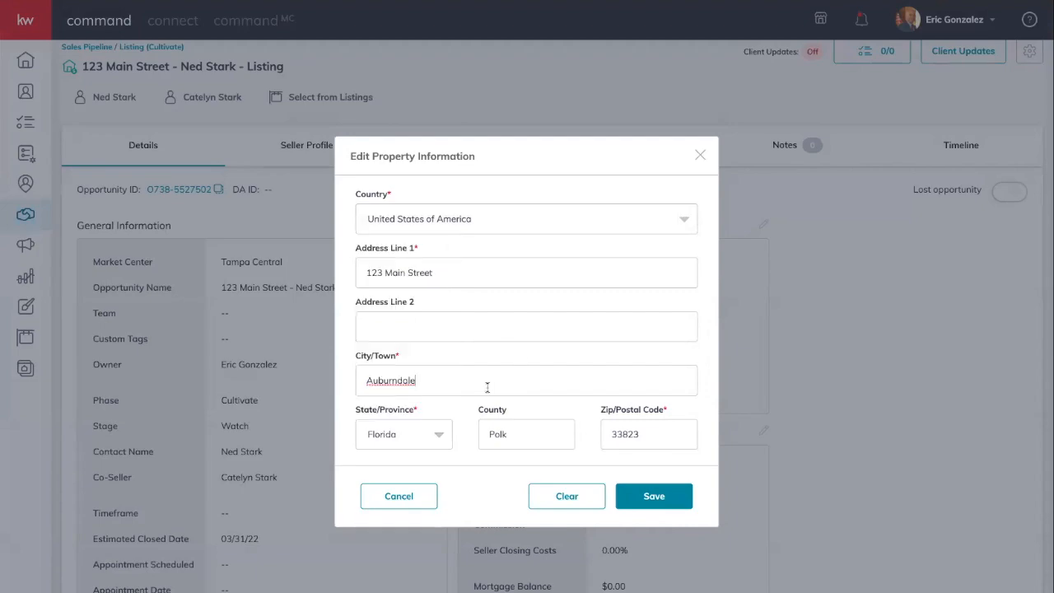
pyautogui.click(668, 495)
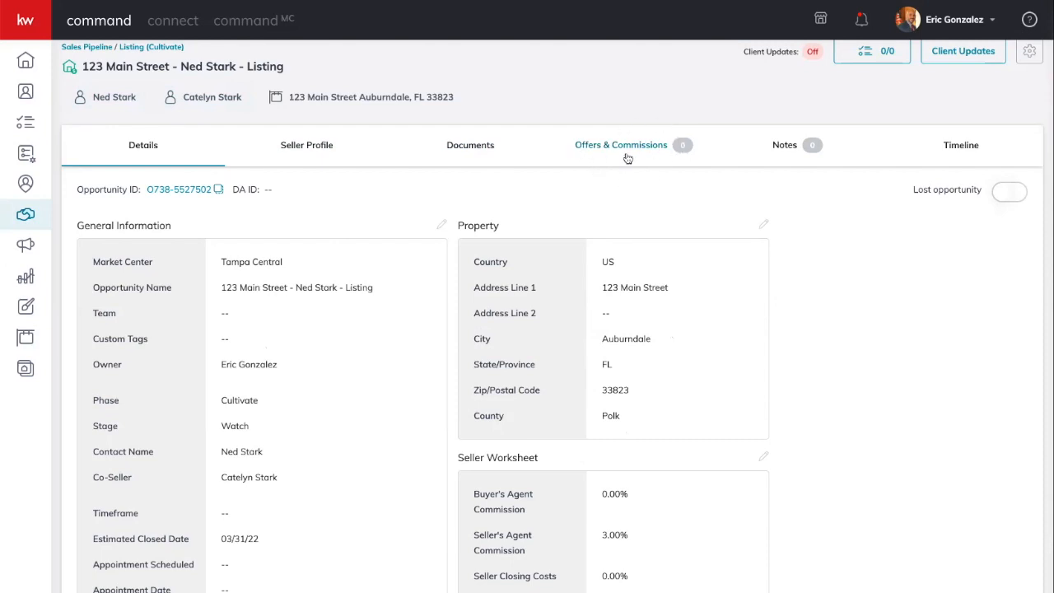
# - Switch to the listing's Documents tab and open the 'Pick checklist type' dropdown
pyautogui.click(471, 151)
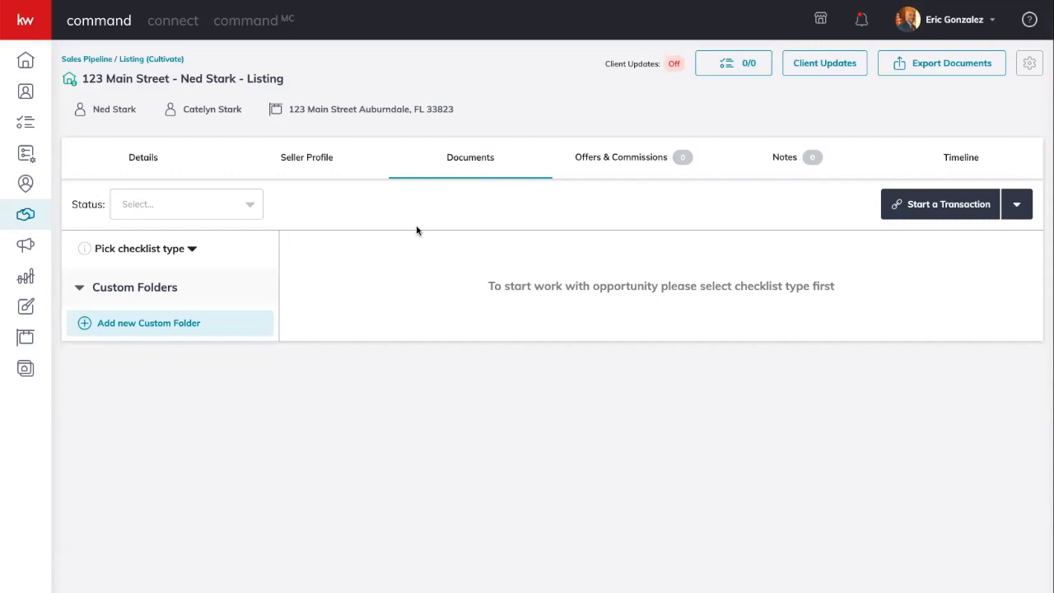
pyautogui.click(161, 257)
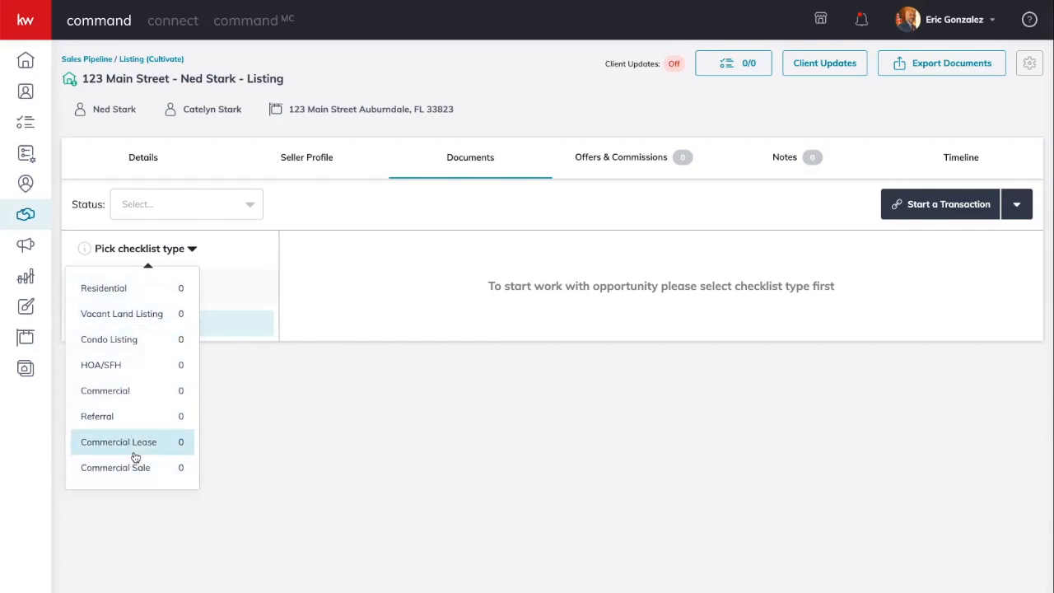
# - Choose Residential as the listing's document checklist type
pyautogui.click(107, 292)
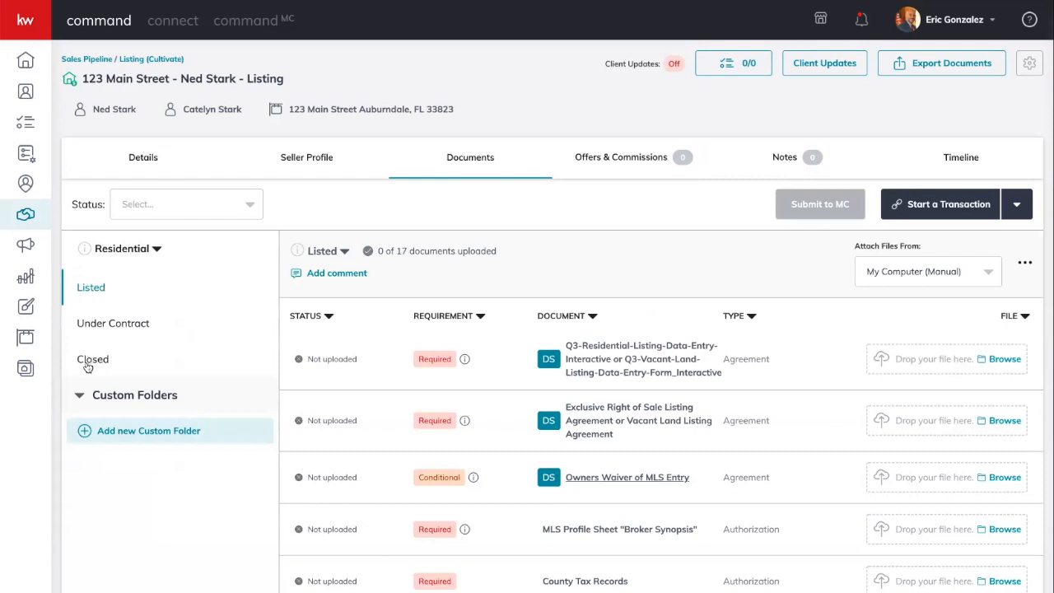
pyautogui.scroll(-1, 89, 298)
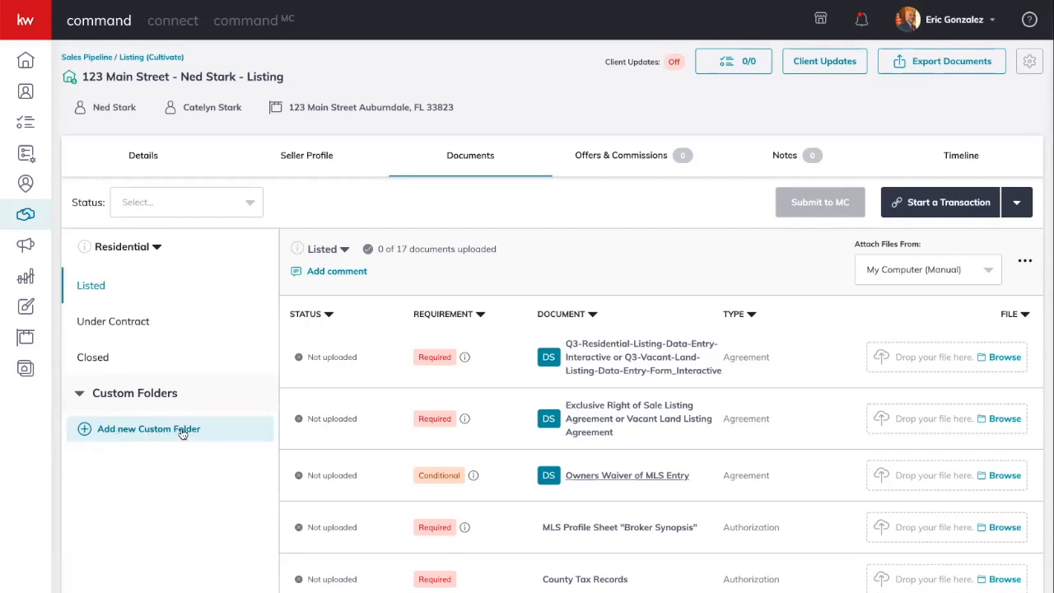
pyautogui.click(136, 435)
pyautogui.click(473, 428)
pyautogui.click(880, 272)
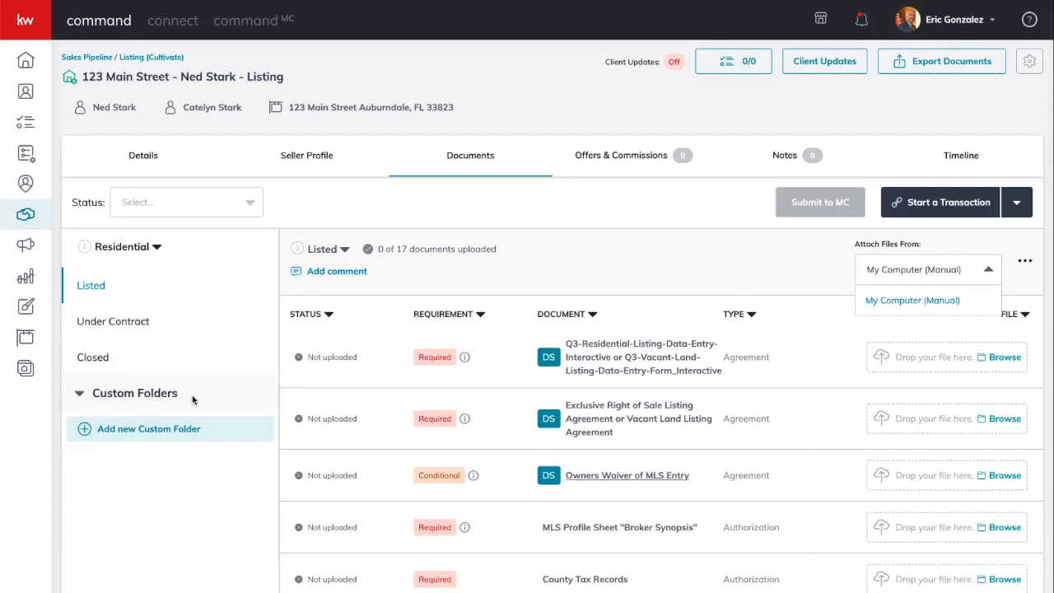
pyautogui.click(150, 430)
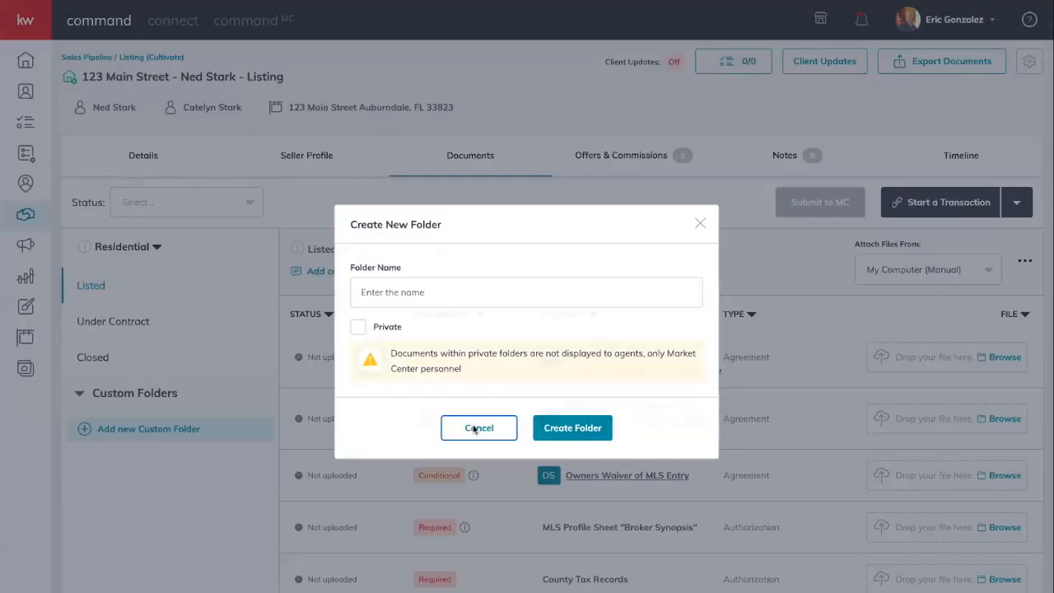
pyautogui.click(474, 428)
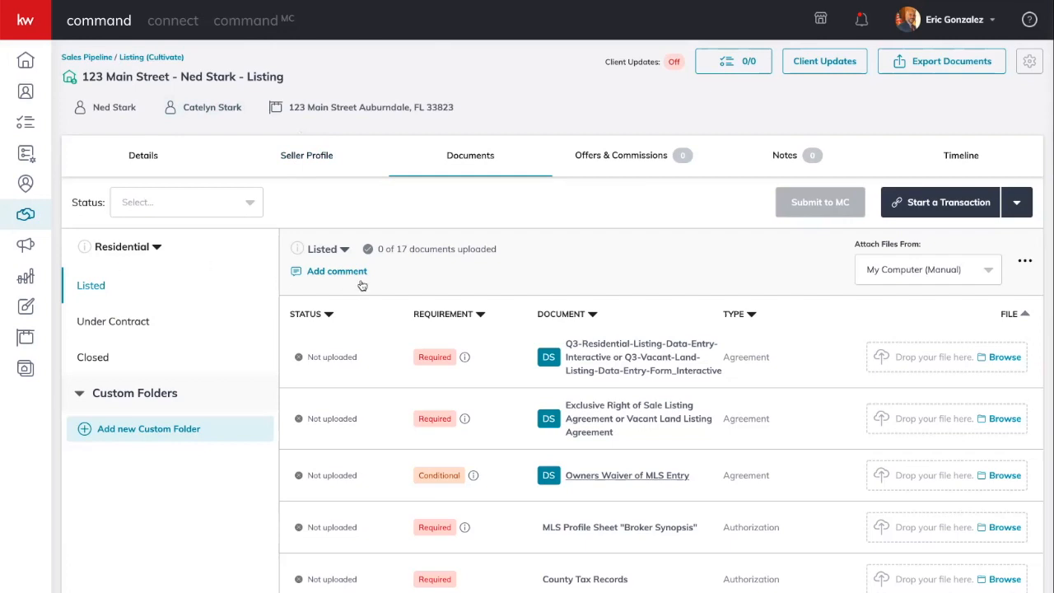
# - Show the listing's Under Contract folder (0 of 25 documents) and its version dropdown
pyautogui.click(116, 327)
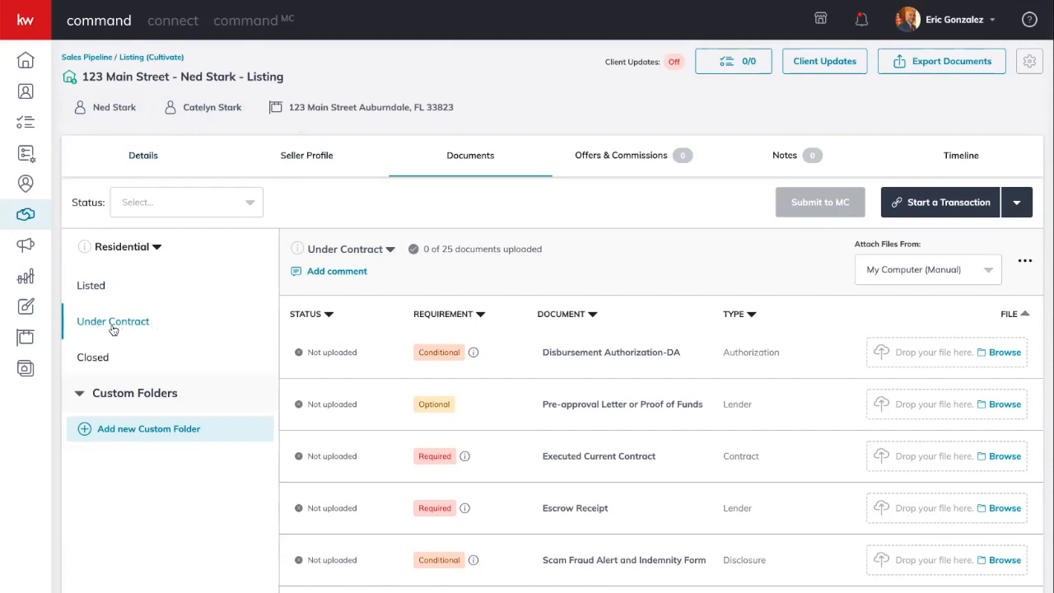
pyautogui.click(351, 250)
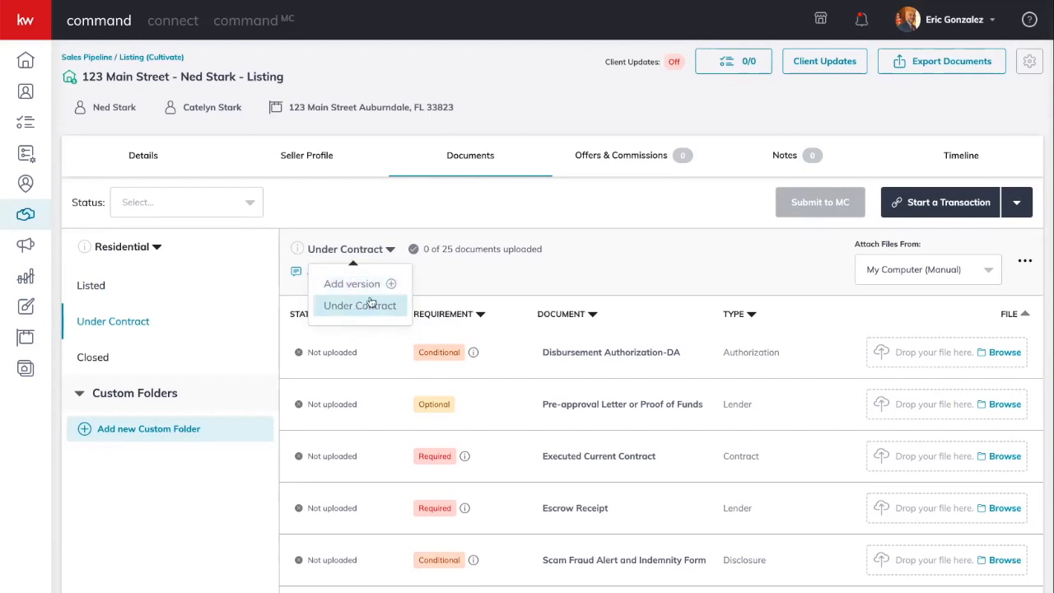
pyautogui.click(359, 284)
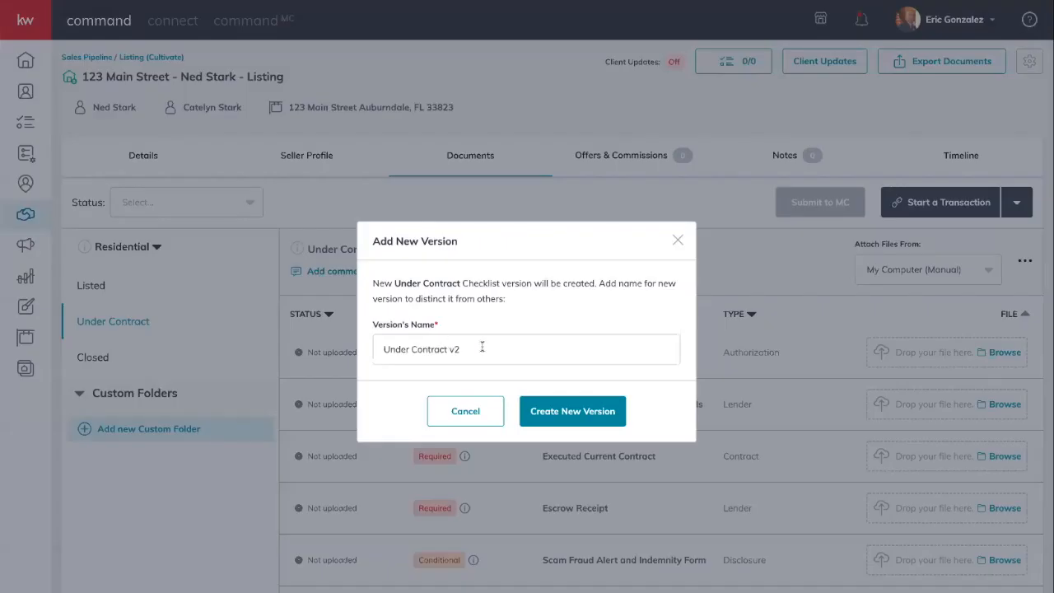
pyautogui.moveTo(479, 349); pyautogui.dragTo(373, 349)
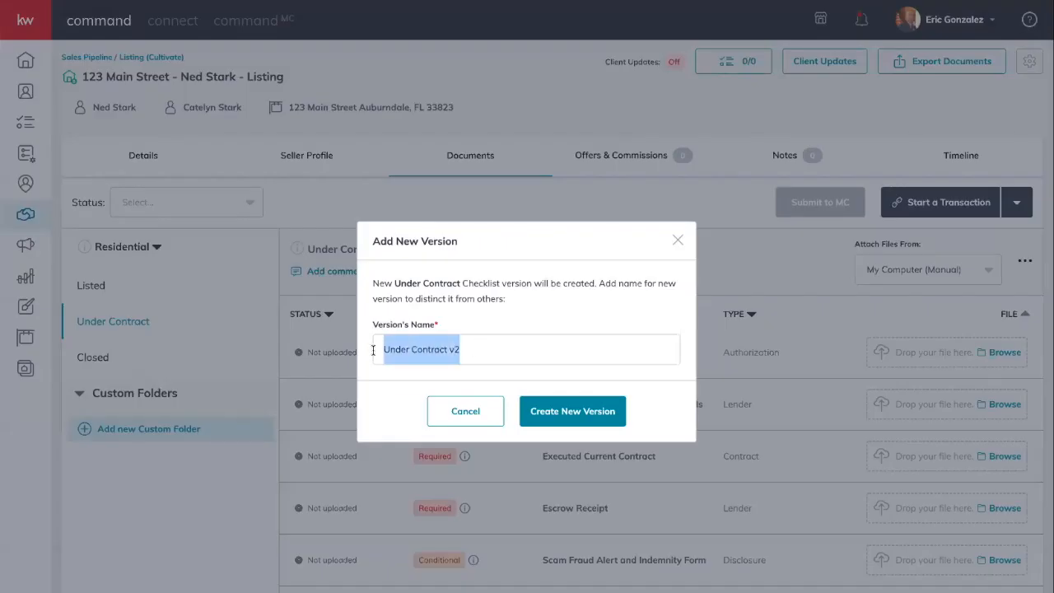
pyautogui.click(455, 412)
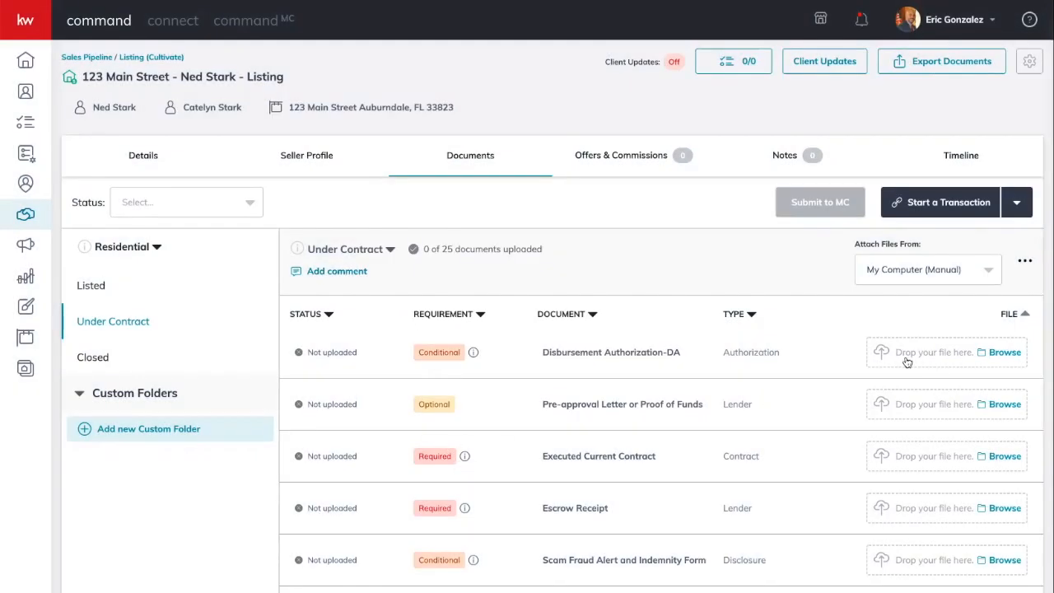
pyautogui.click(347, 251)
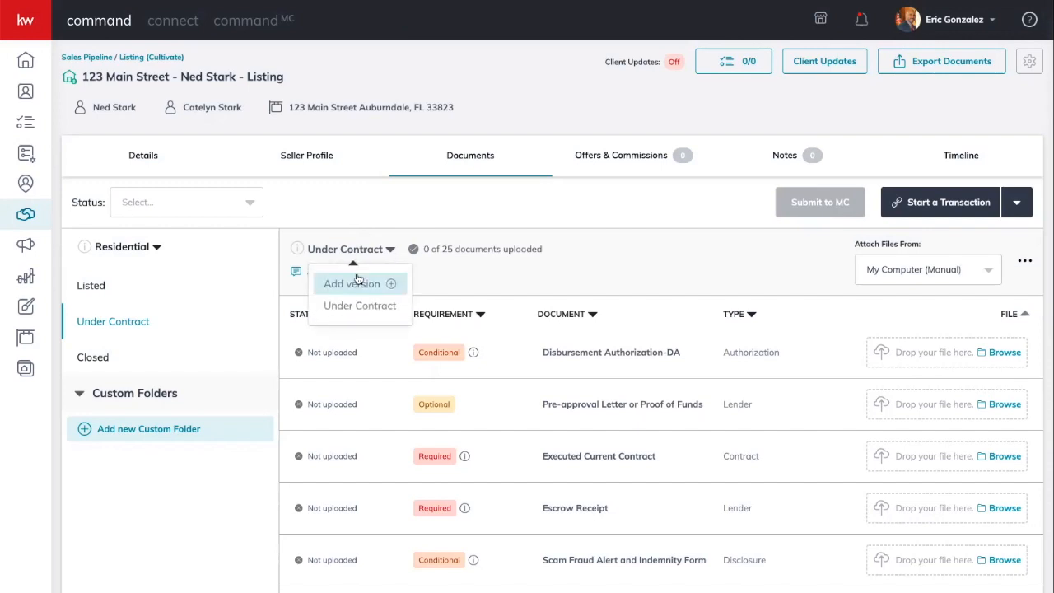
pyautogui.click(434, 276)
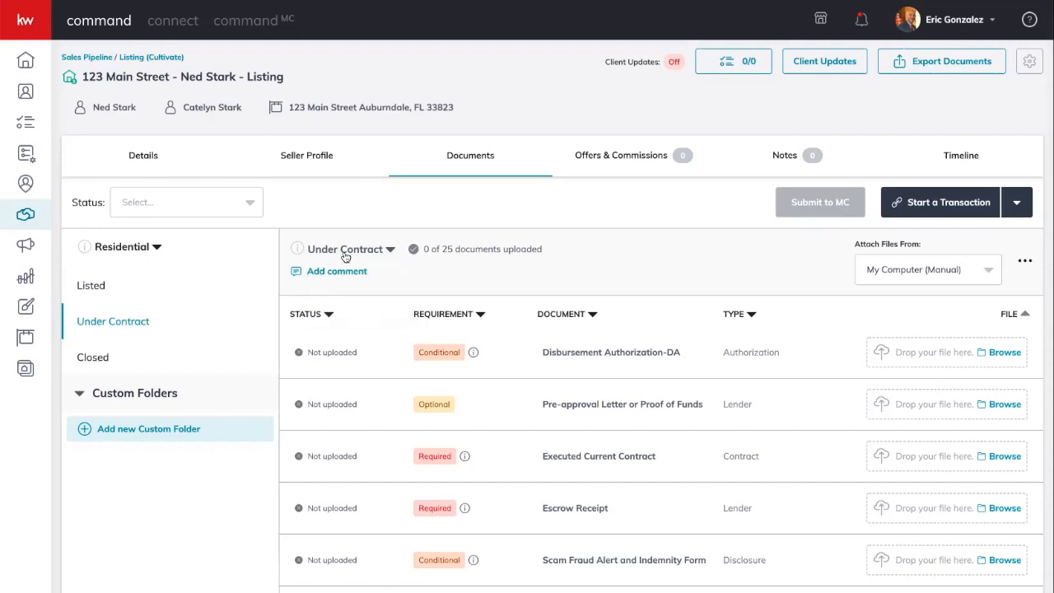
pyautogui.click(346, 256)
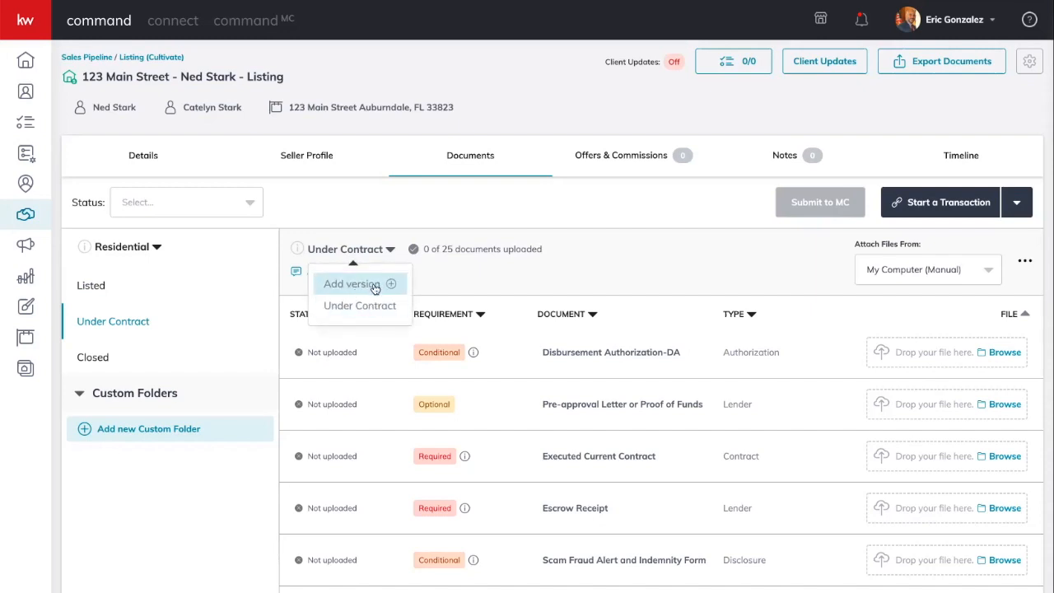
pyautogui.click(427, 271)
pyautogui.click(338, 272)
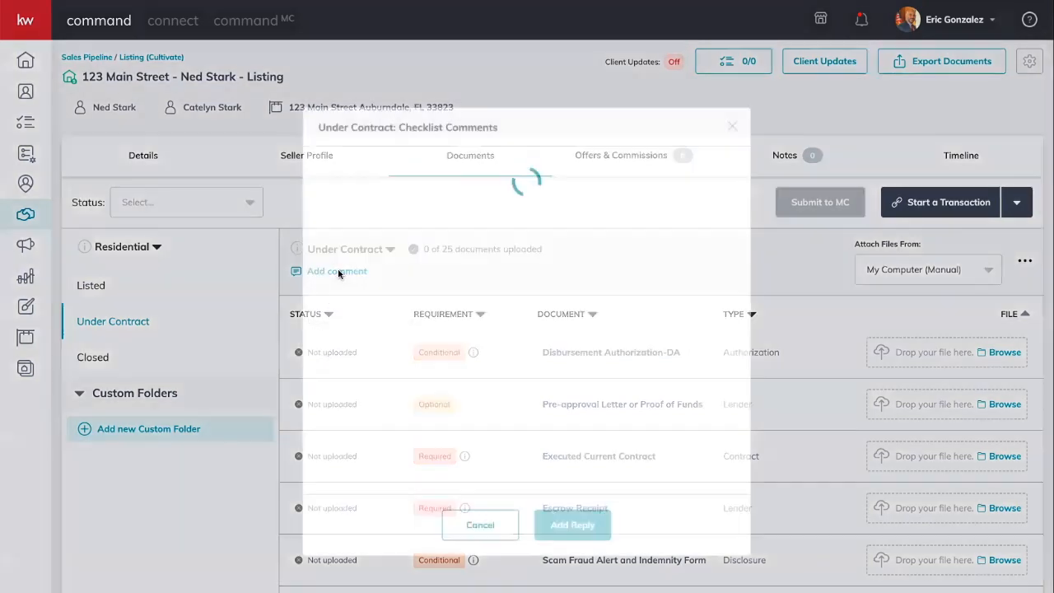
pyautogui.write('@')
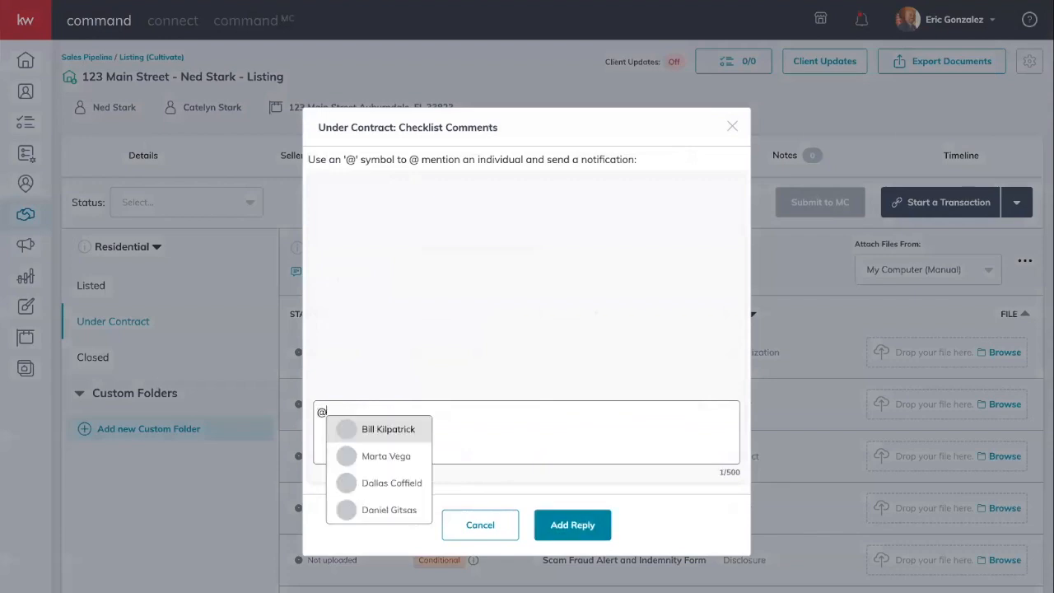
pyautogui.click(415, 432)
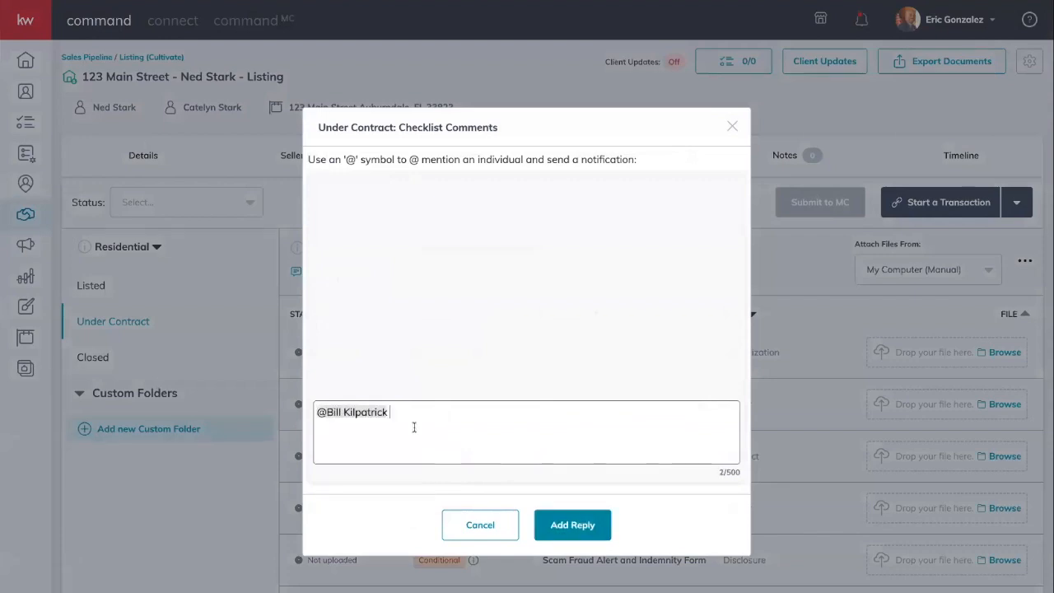
pyautogui.write('Newe')
pyautogui.press('BackSpace')
pyautogui.press('BackSpace')
pyautogui.write('c')
pyautogui.press('BackSpace')
pyautogui.press('BackSpace')
pyautogui.press('BackSpace')
pyautogui.doubleClick(419, 409)
pyautogui.press('BackSpace')
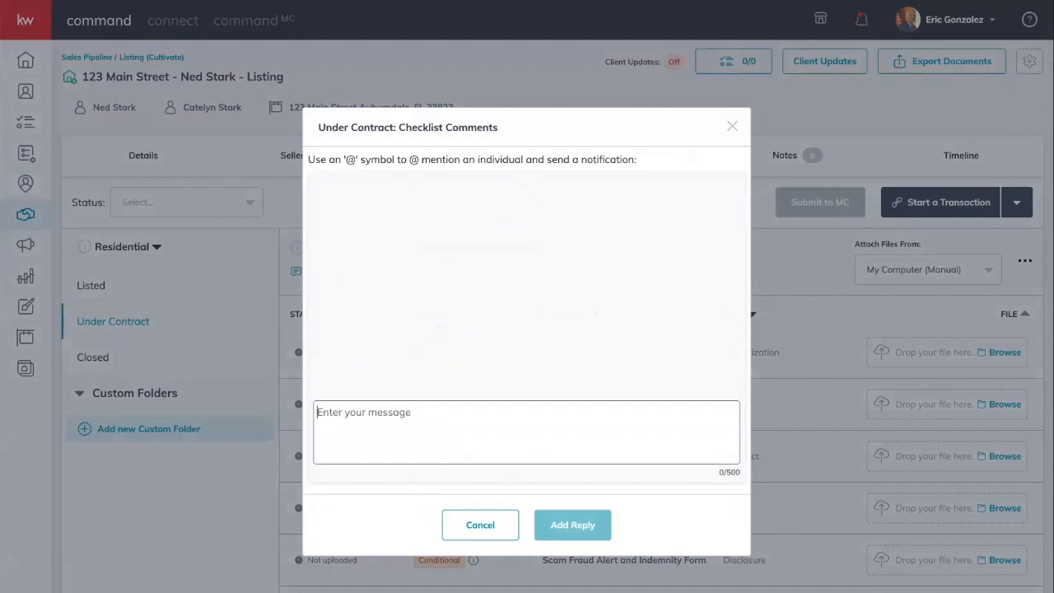
pyautogui.write('@')
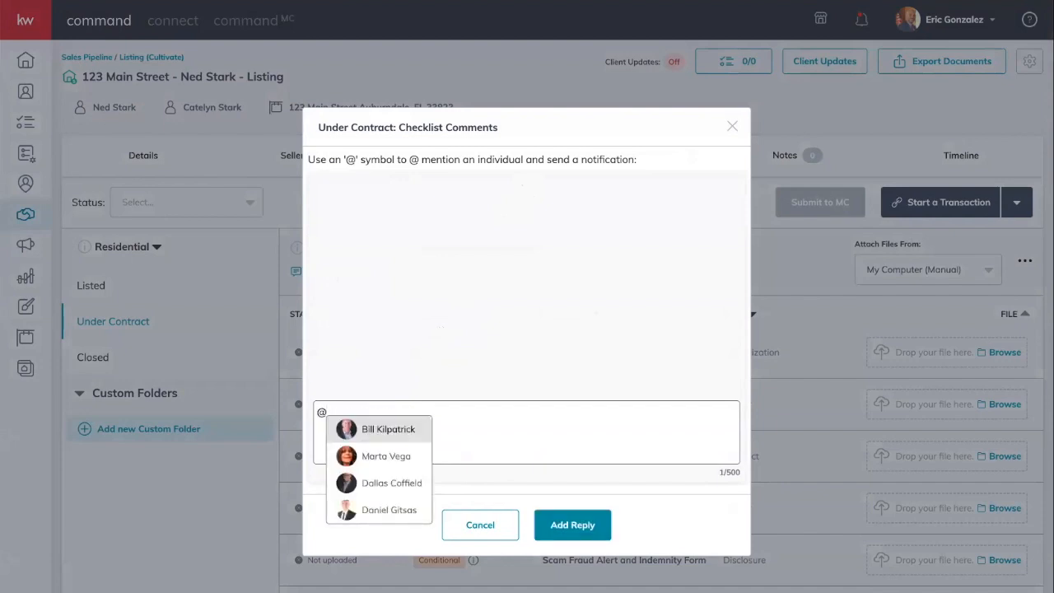
pyautogui.press('Down')
pyautogui.press('Down')
pyautogui.press('Down')
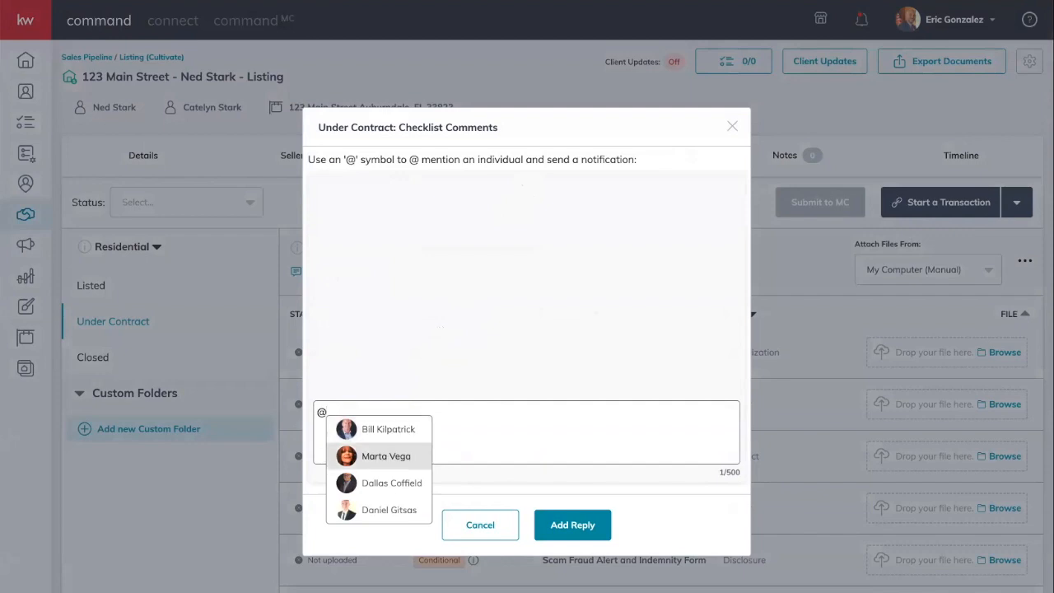
pyautogui.press('Up')
pyautogui.press('Up')
pyautogui.press('Up')
pyautogui.press('Up')
pyautogui.press('Up')
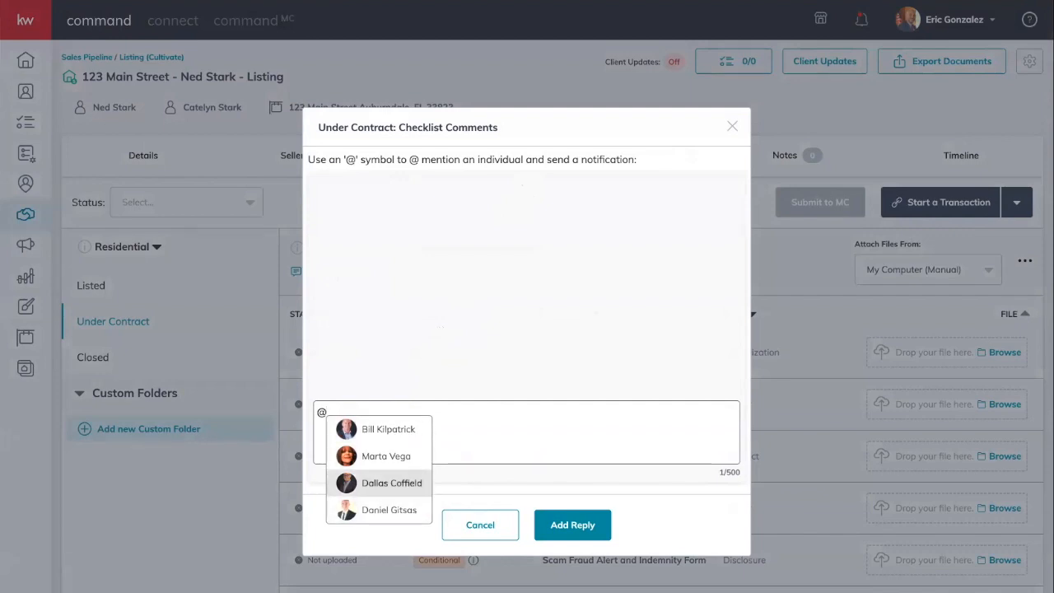
pyautogui.press('Up')
pyautogui.press('Up')
pyautogui.press('Down')
pyautogui.press('Down')
pyautogui.press('Down')
pyautogui.press('Down')
pyautogui.press('Up')
pyautogui.press('Up')
pyautogui.press('Up')
pyautogui.press('Up')
pyautogui.press('Up')
pyautogui.press('Up')
pyautogui.click(473, 523)
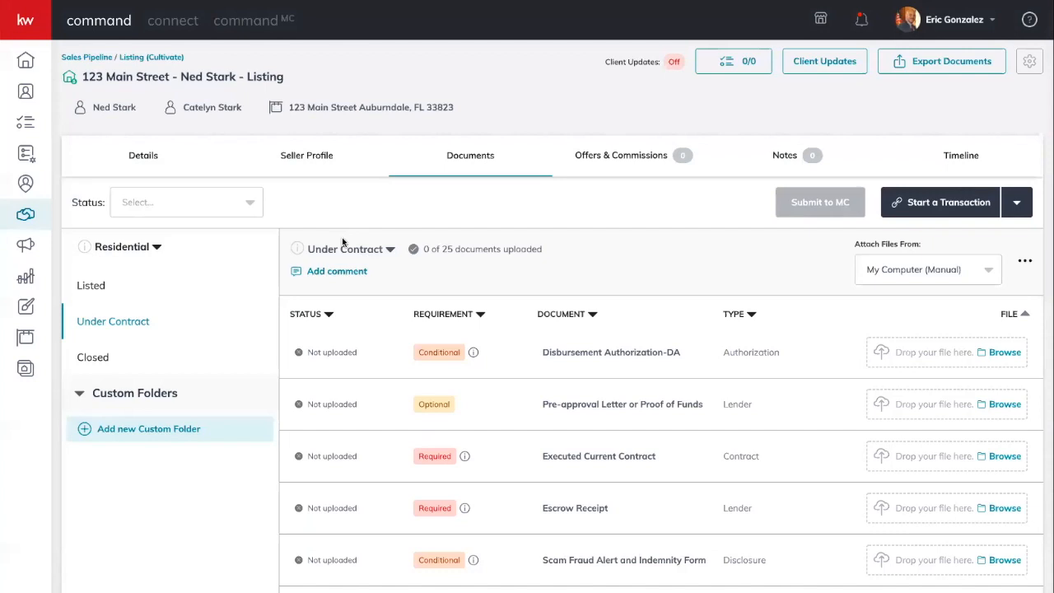
# - Check the Under Contract version options, then return to the Listed checklist (0 of 17 documents)
pyautogui.click(352, 253)
pyautogui.click(458, 276)
pyautogui.click(345, 249)
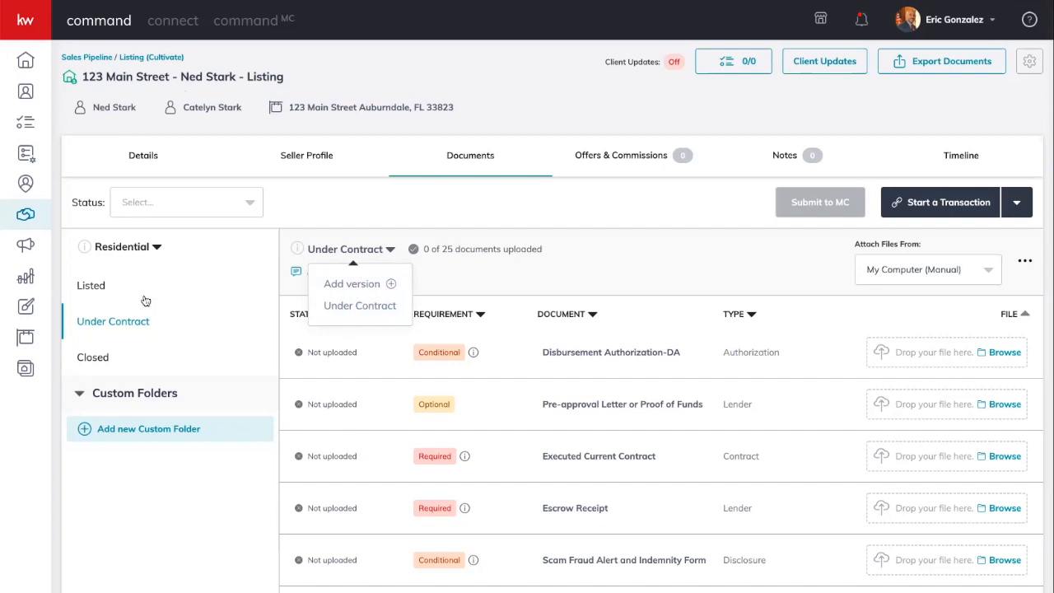
pyautogui.click(100, 295)
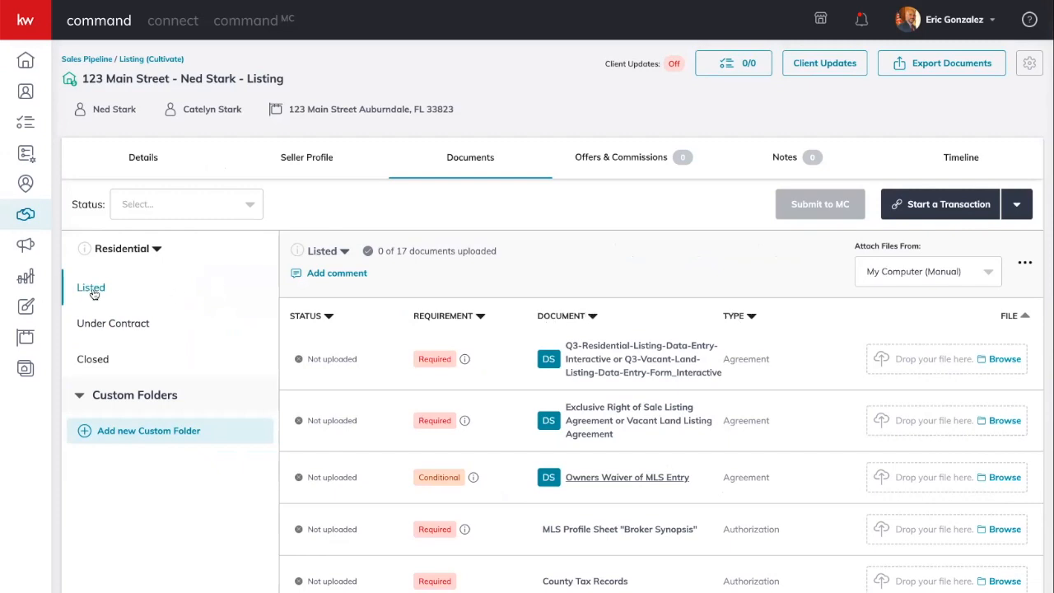
pyautogui.click(422, 318)
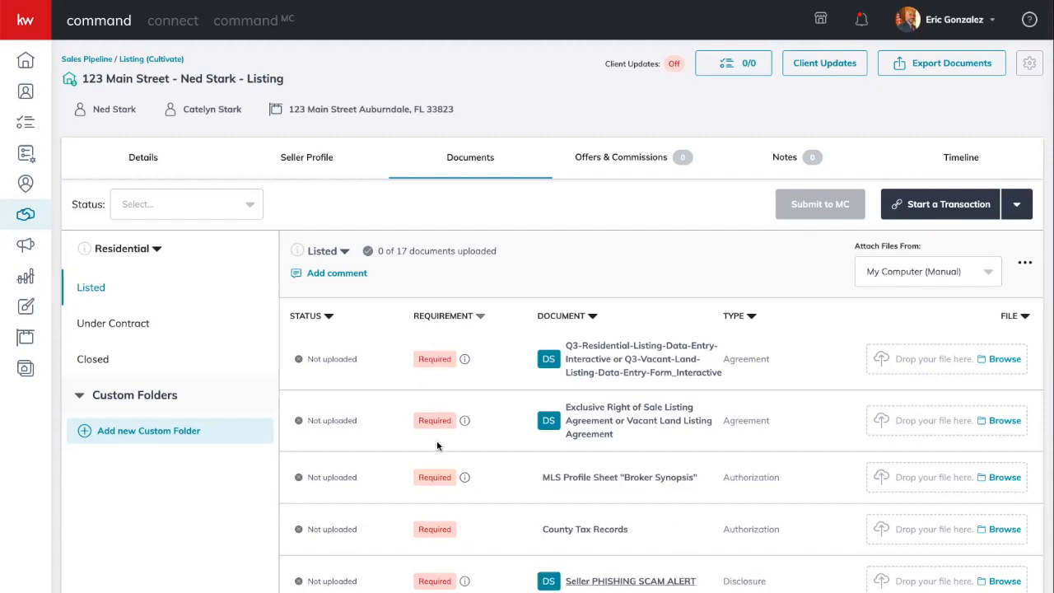
pyautogui.scroll(-3, 436, 441)
pyautogui.scroll(-5, 436, 441)
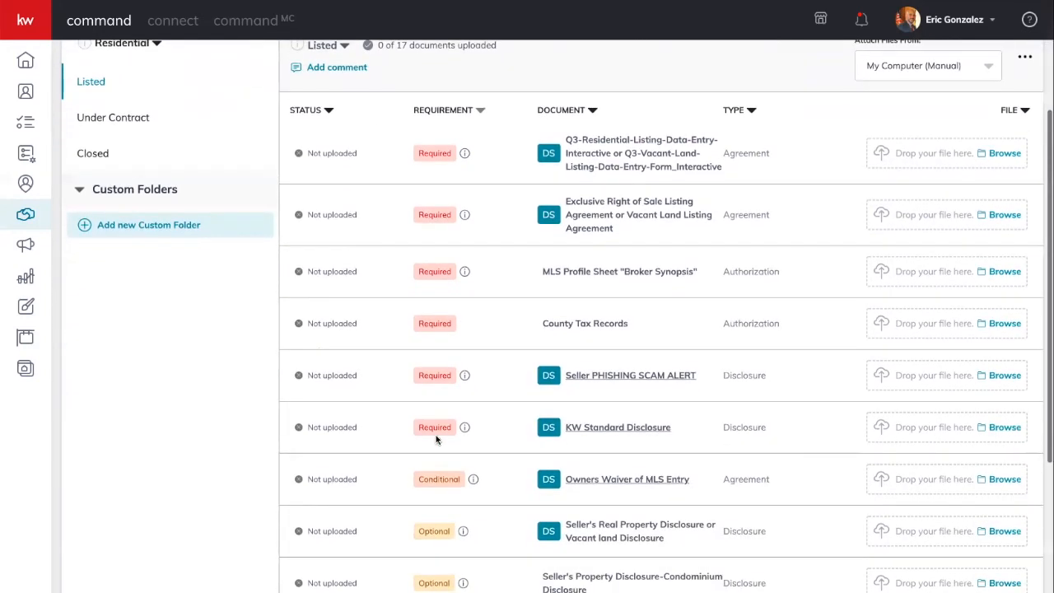
pyautogui.scroll(2, 416, 435)
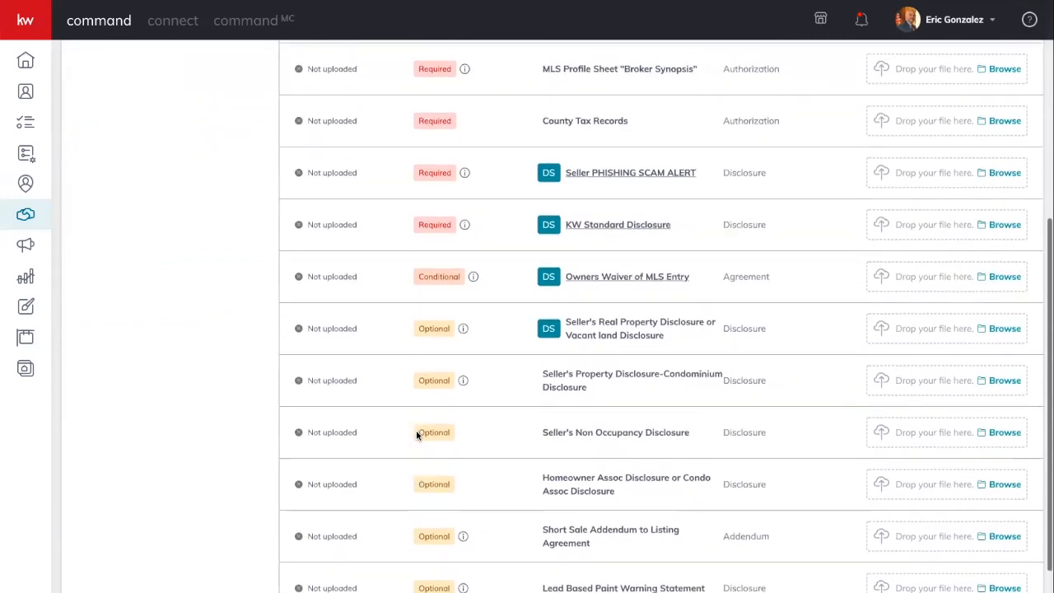
pyautogui.scroll(2, 419, 435)
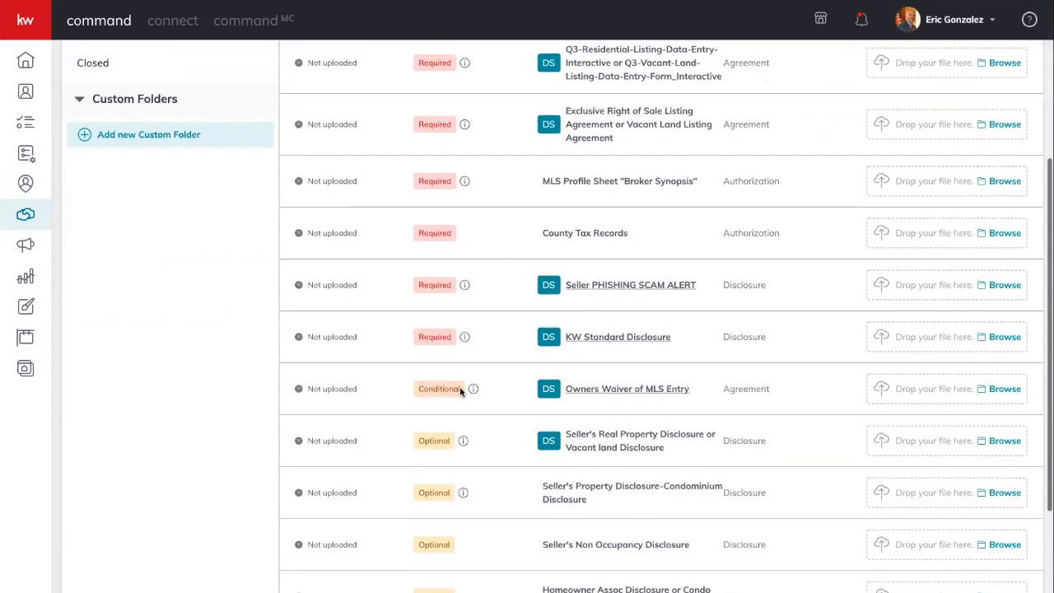
pyautogui.scroll(-2, 451, 427)
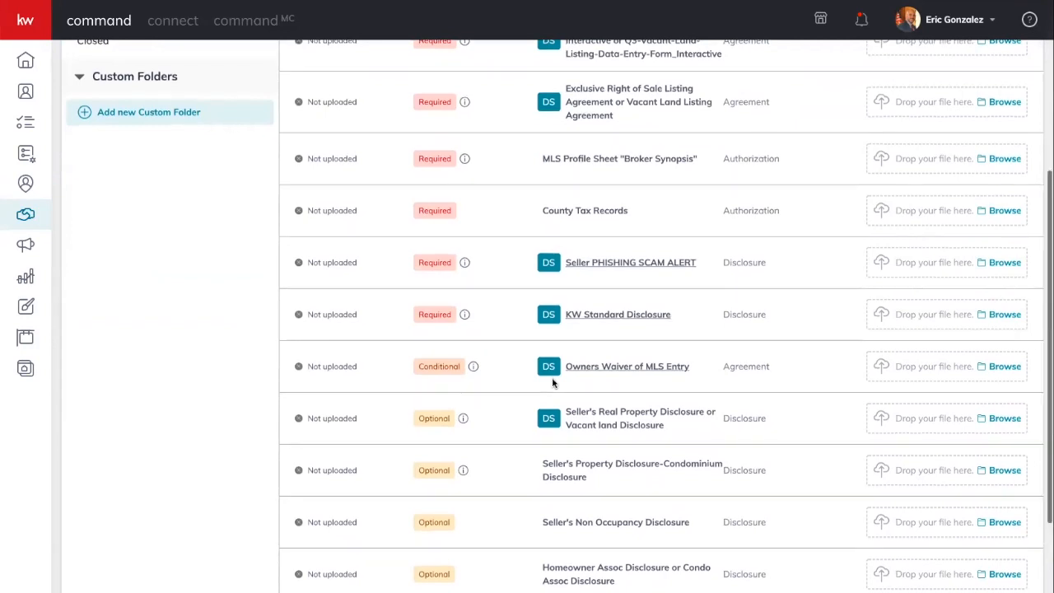
pyautogui.scroll(-1, 552, 382)
pyautogui.scroll(-1, 551, 381)
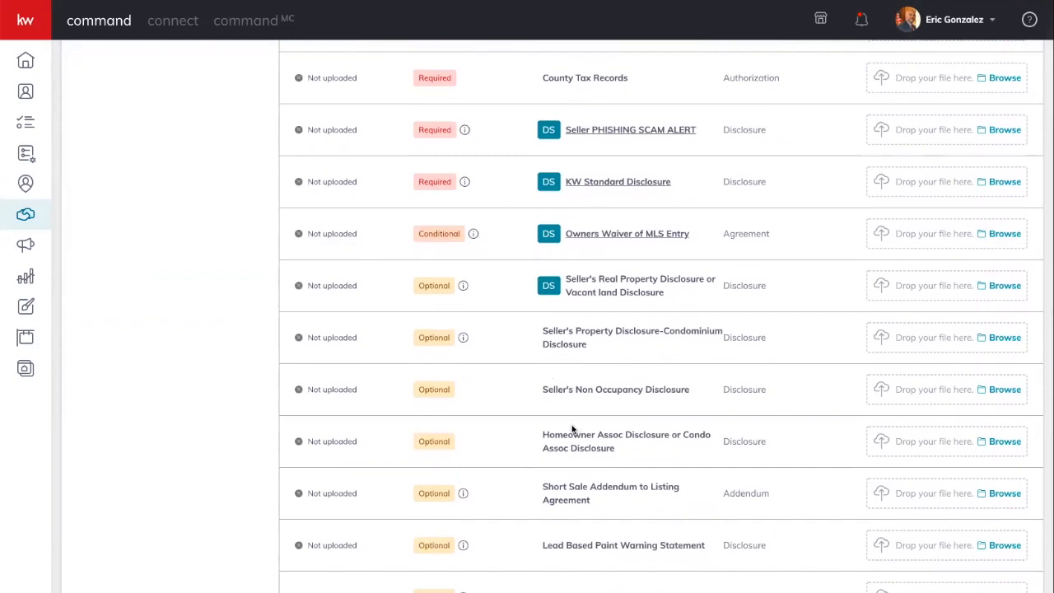
pyautogui.scroll(3, 574, 363)
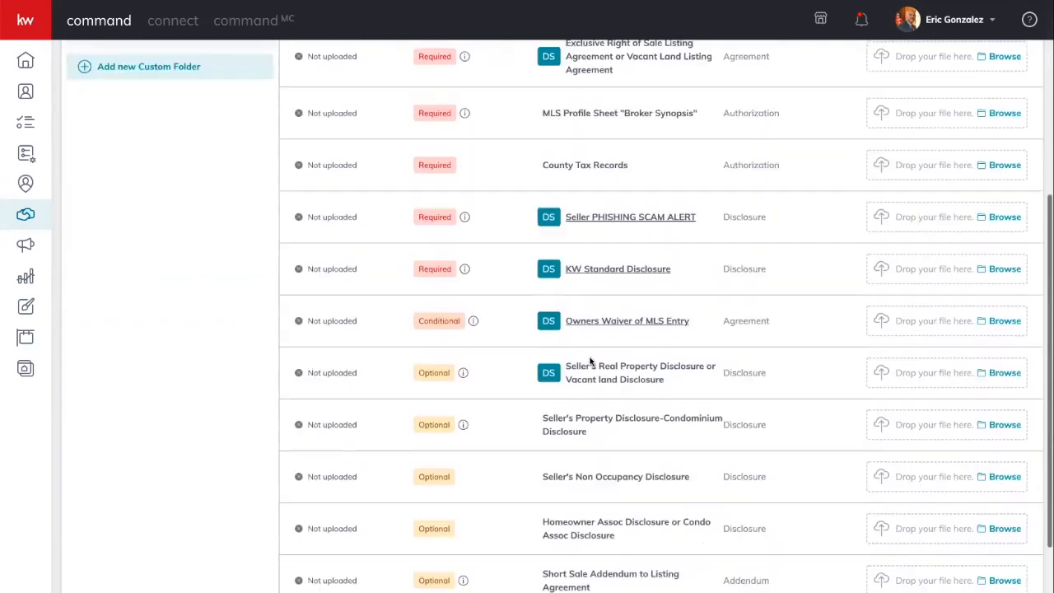
pyautogui.scroll(3, 624, 330)
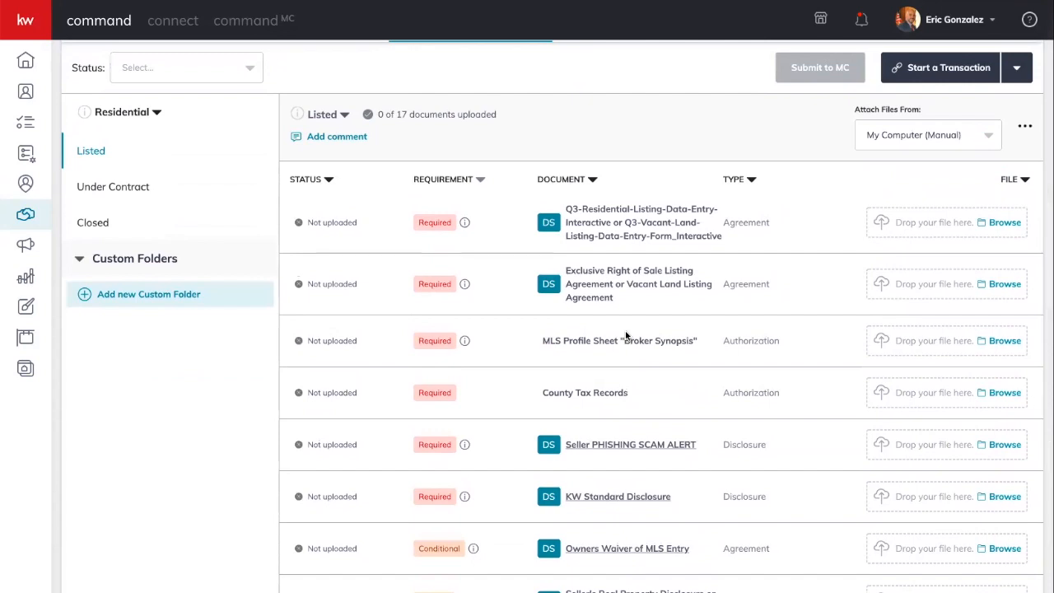
pyautogui.scroll(-1, 625, 335)
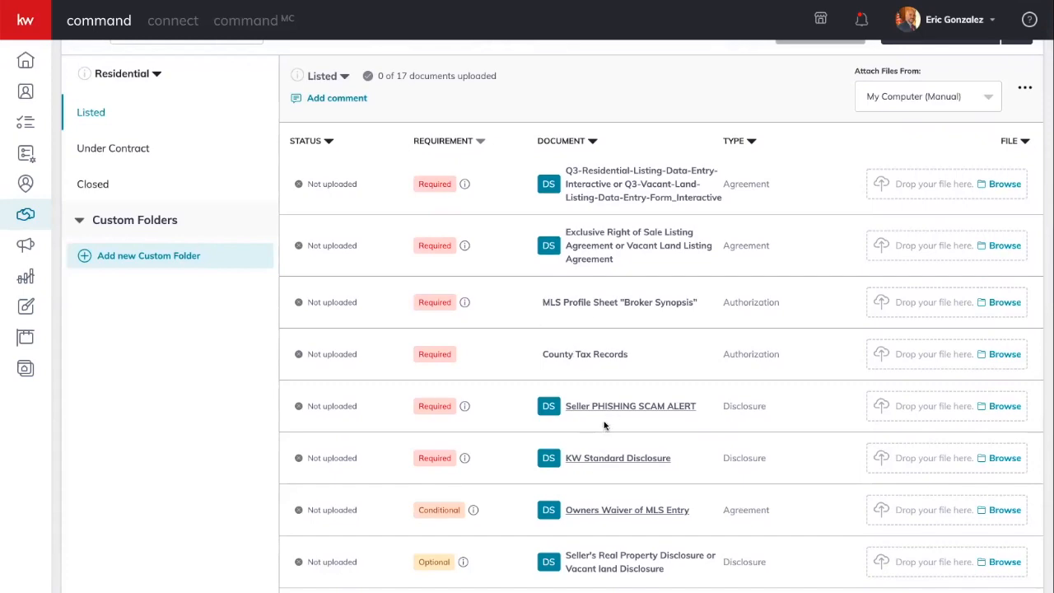
pyautogui.scroll(3, 606, 425)
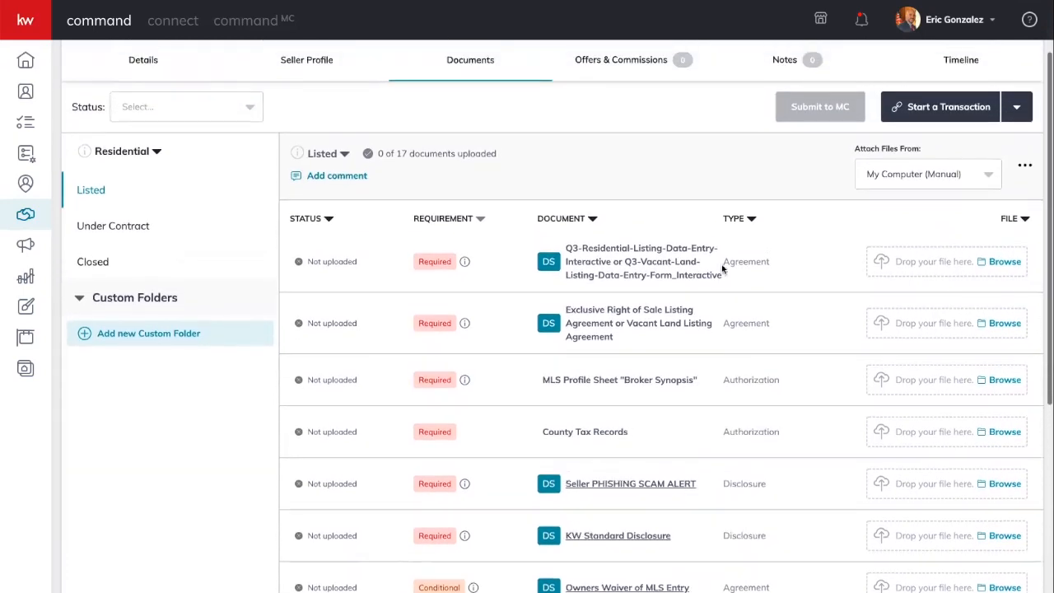
pyautogui.scroll(-3, 595, 512)
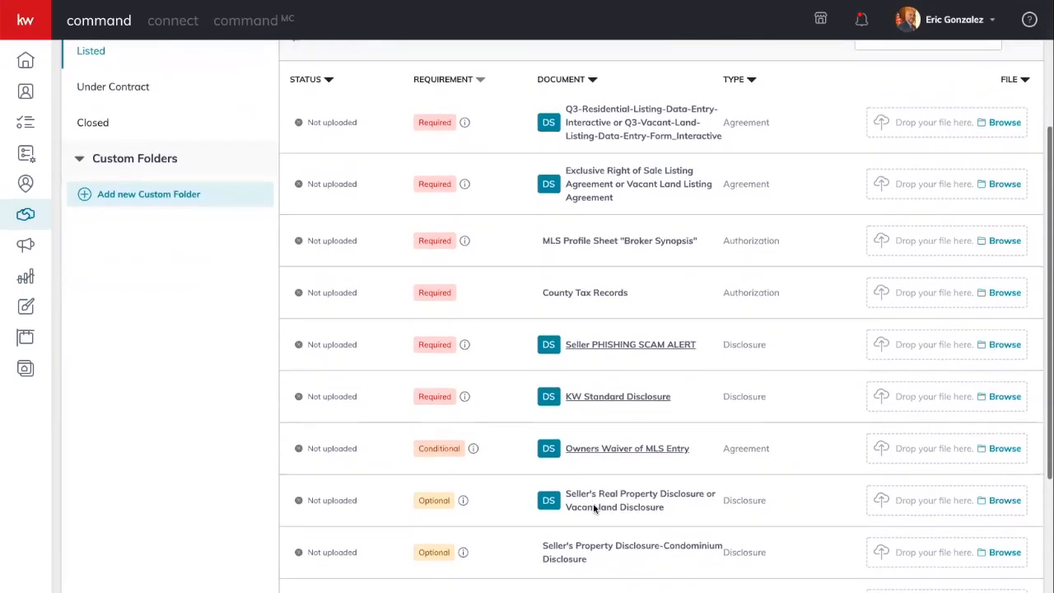
pyautogui.scroll(5, 595, 509)
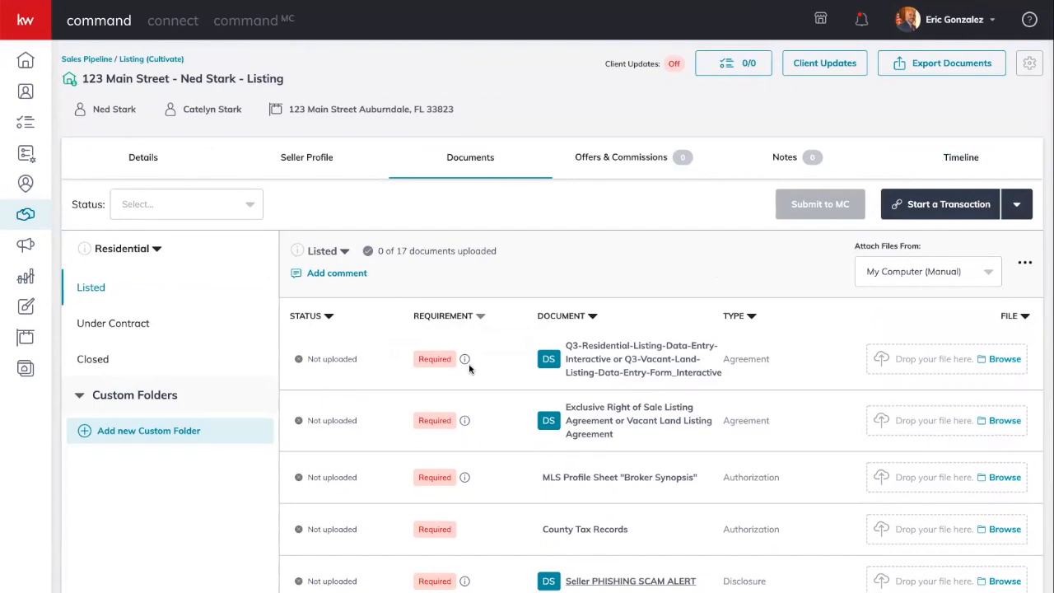
pyautogui.scroll(-3, 471, 367)
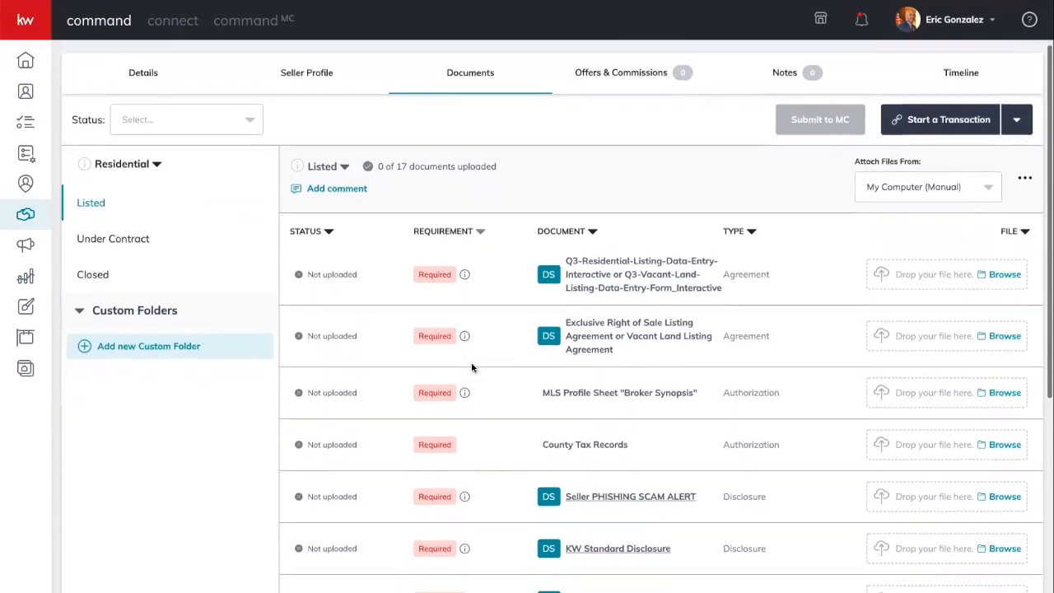
pyautogui.scroll(-1, 472, 367)
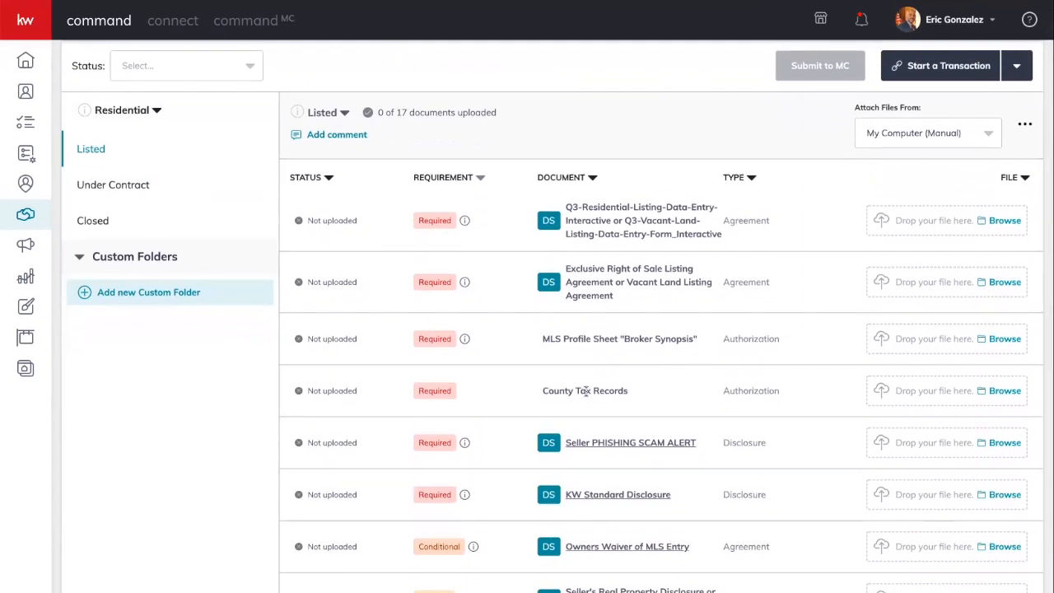
pyautogui.scroll(-2, 586, 391)
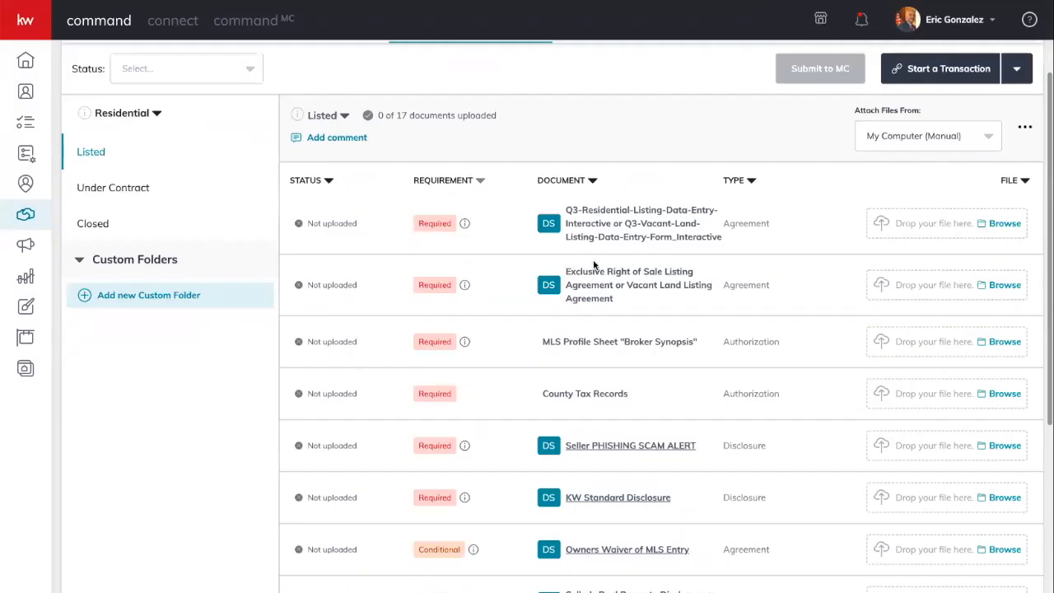
pyautogui.scroll(3, 619, 260)
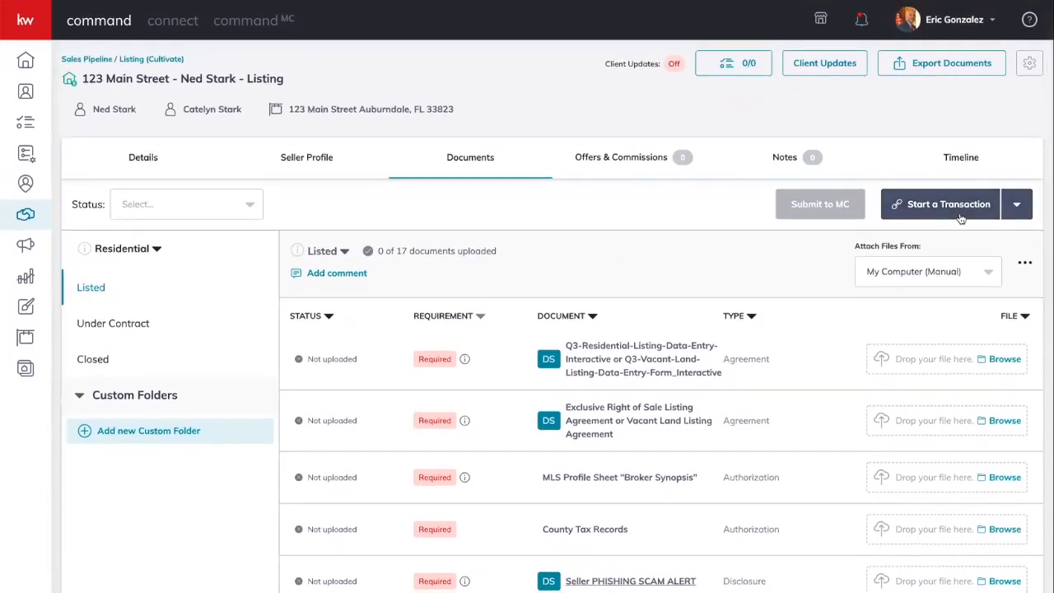
# - Start a DocuSign transaction for the 123 Main Street listing from Start a Transaction
pyautogui.click(926, 205)
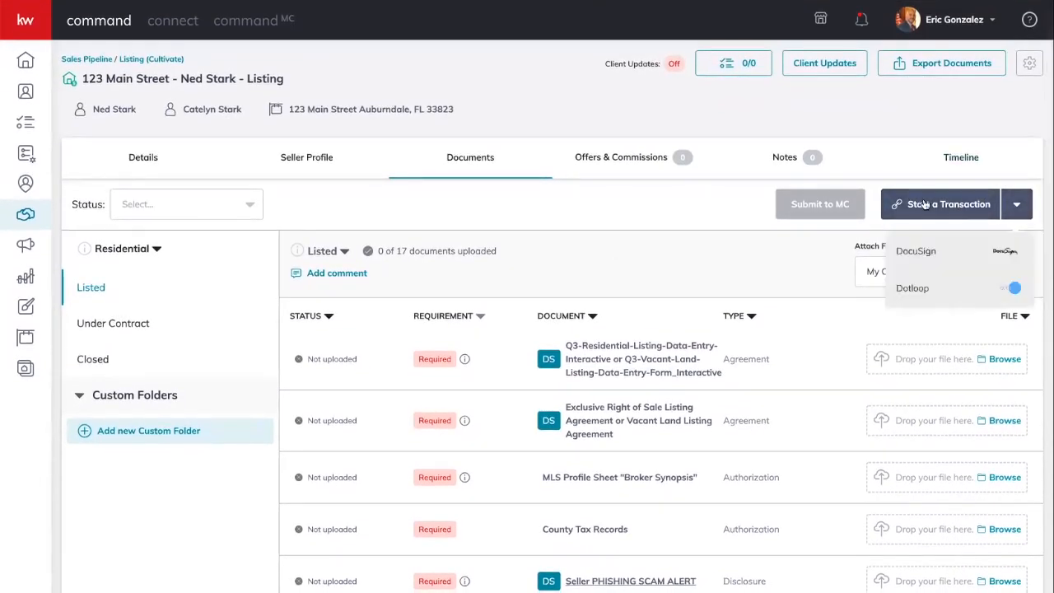
pyautogui.click(914, 251)
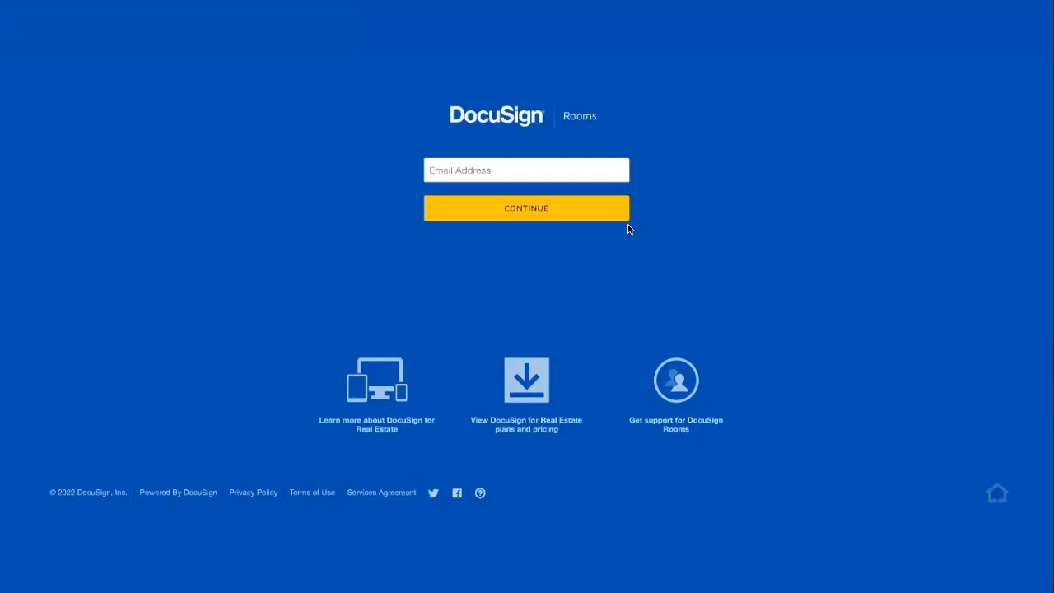
# - Log in to DocuSign Rooms with the saved e-mail and password to reach the 123 Main Street room
pyautogui.click(587, 170)
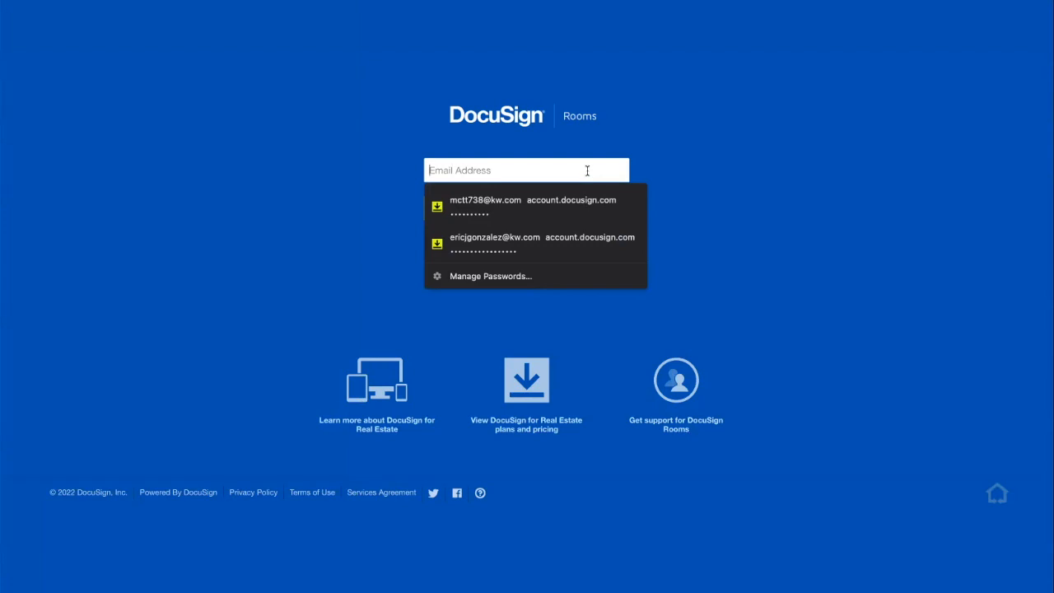
pyautogui.click(529, 243)
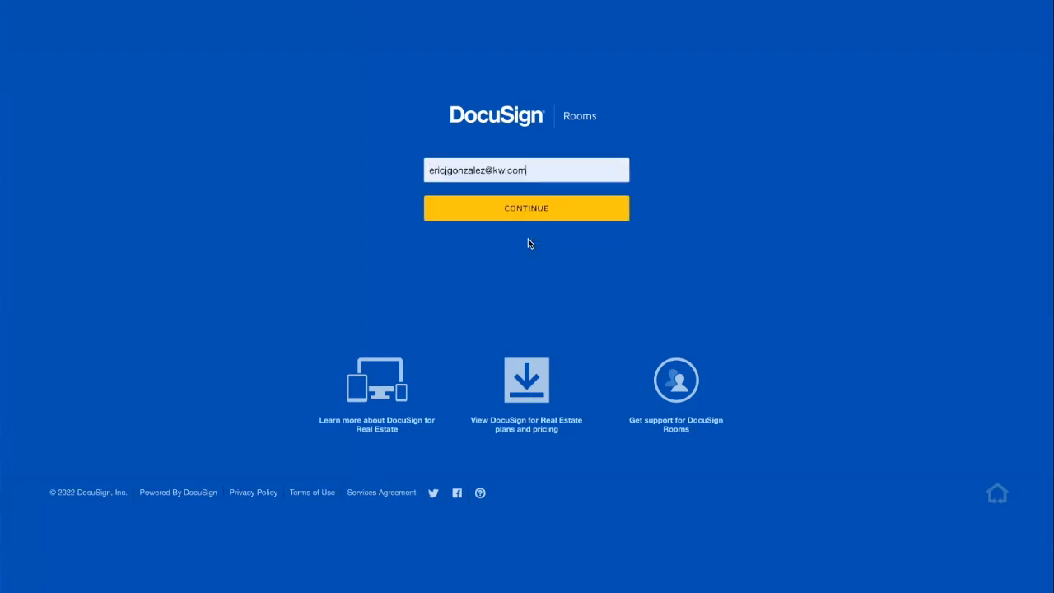
pyautogui.click(491, 207)
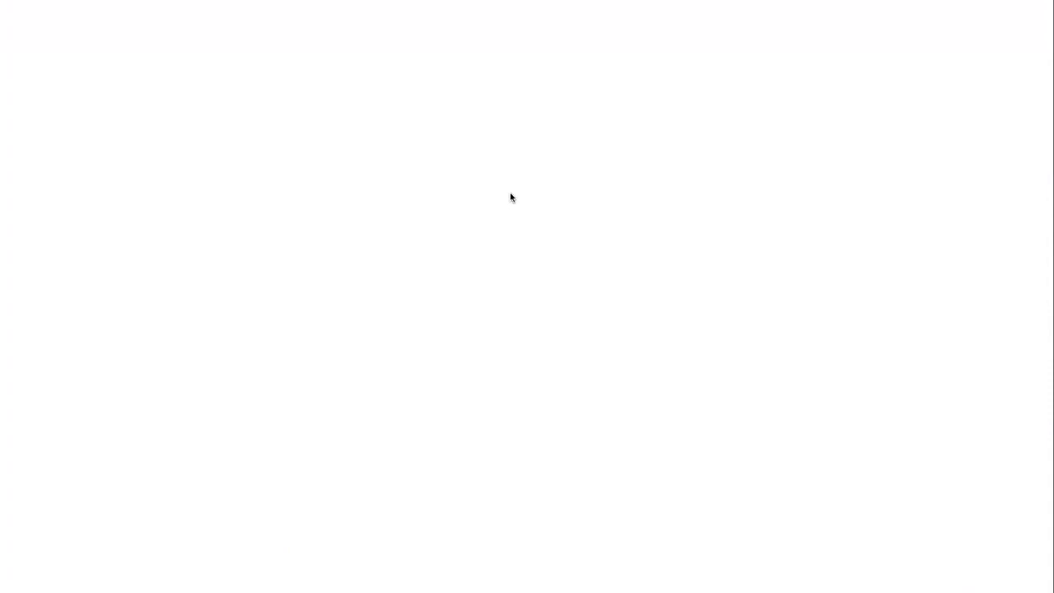
pyautogui.click(471, 219)
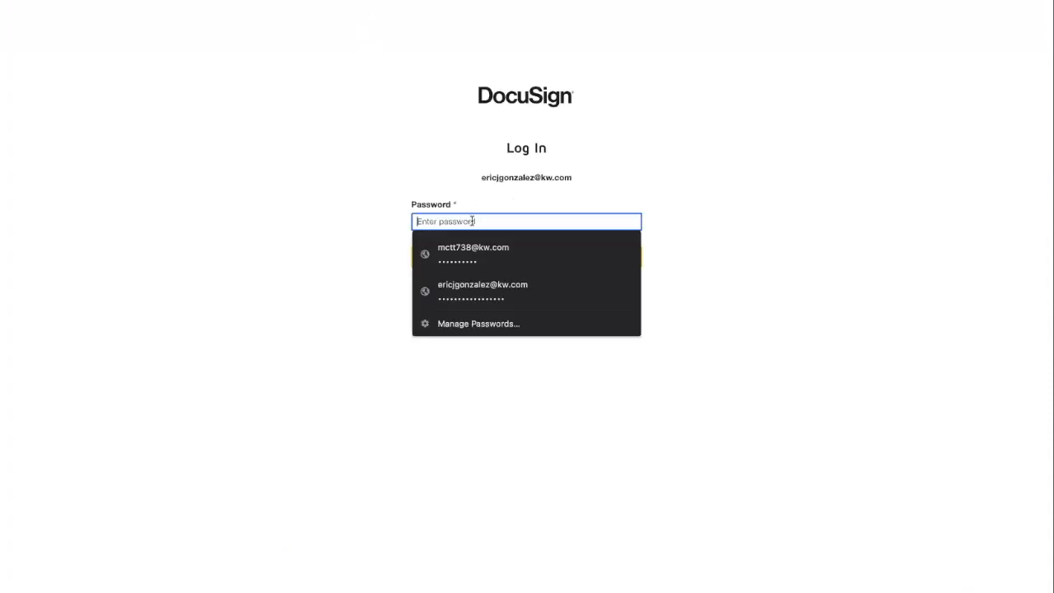
pyautogui.click(484, 291)
pyautogui.click(520, 260)
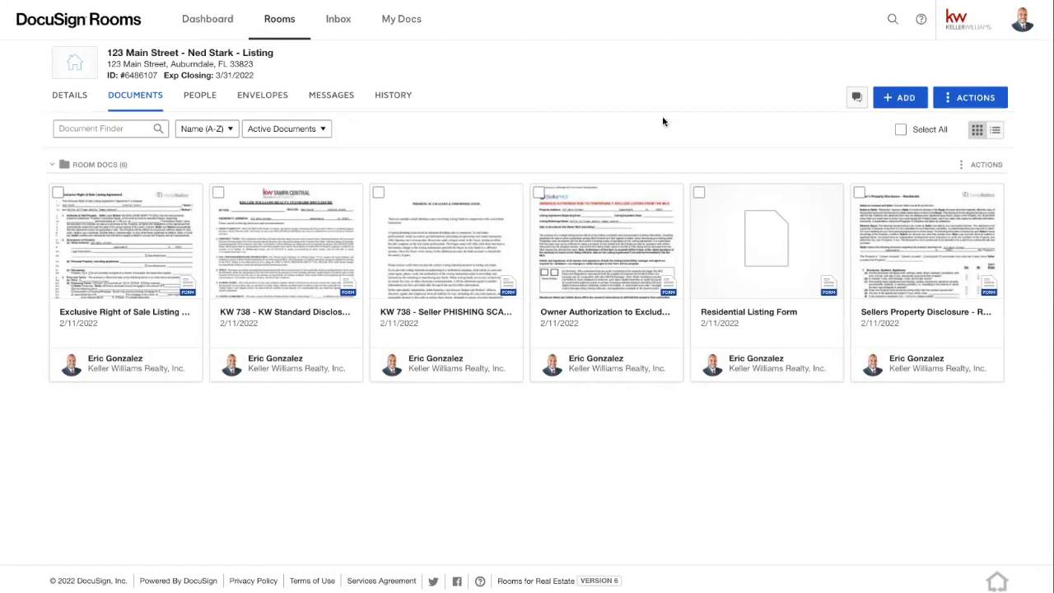
# - Use the room's + ADD menu to bring up DocuSign Forms' Select forms dialog
pyautogui.click(902, 97)
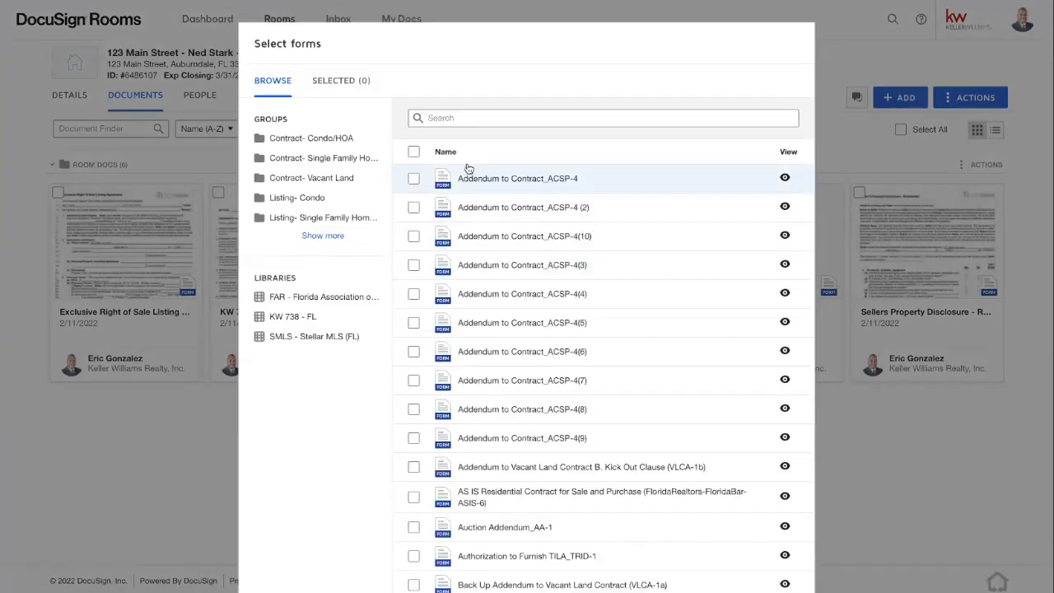
# - Search the forms library and add CR-6_P. Lead Based Paint Disclosure to the room
pyautogui.click(477, 119)
pyautogui.write('c')
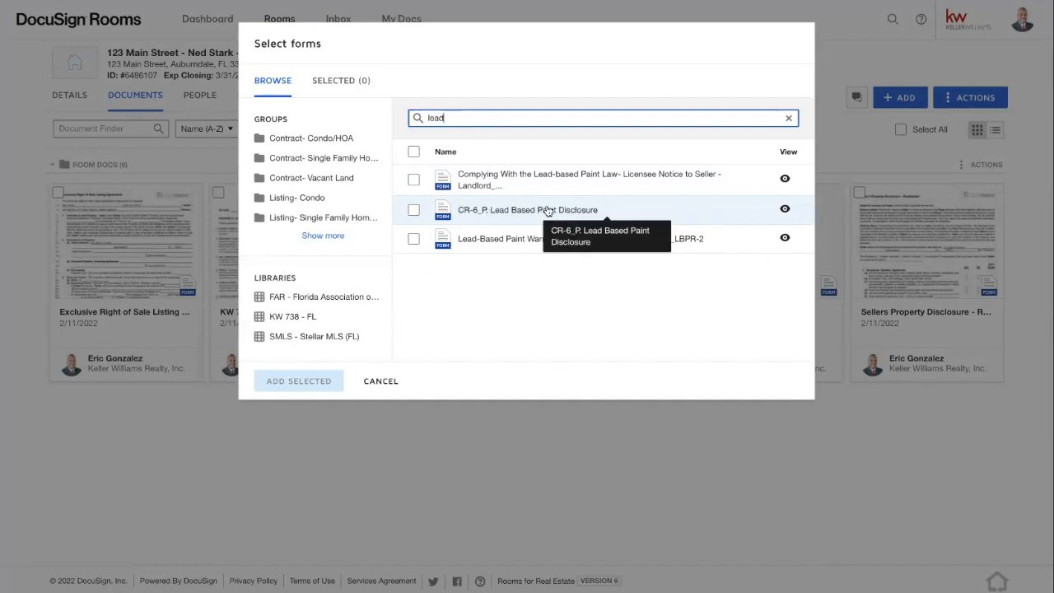
pyautogui.click(414, 210)
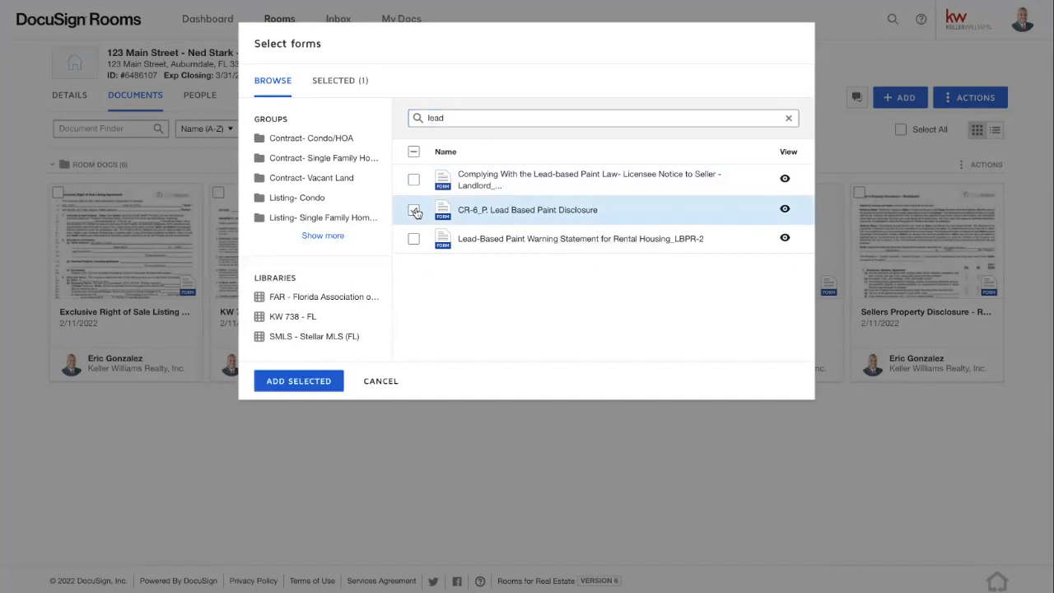
pyautogui.click(282, 382)
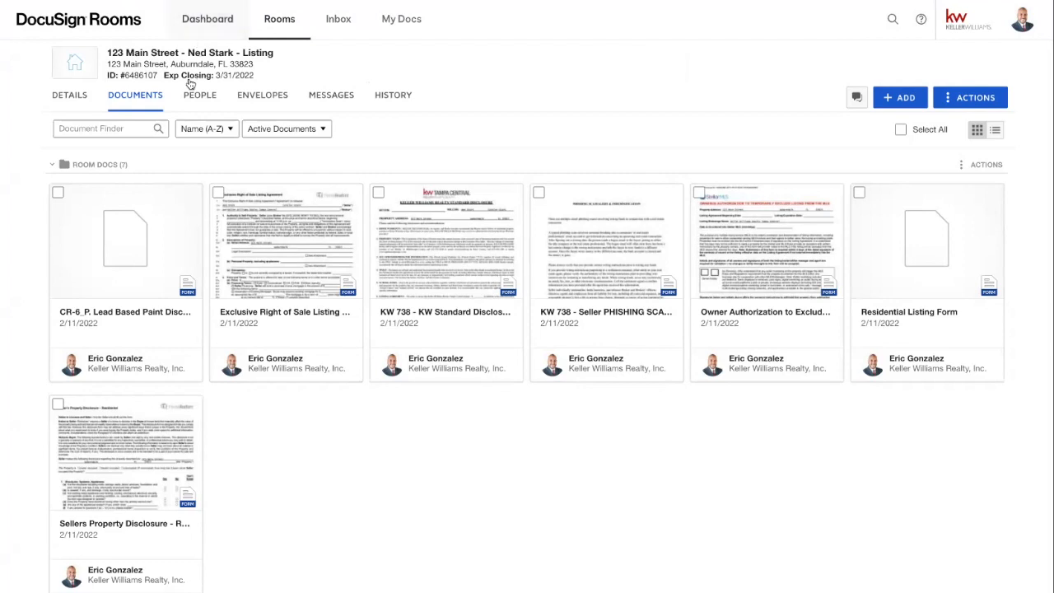
# - Open the Exclusive Right of Sale Listing Agreement, prefilled for 123 Main Street, Auburndale
pyautogui.click(269, 253)
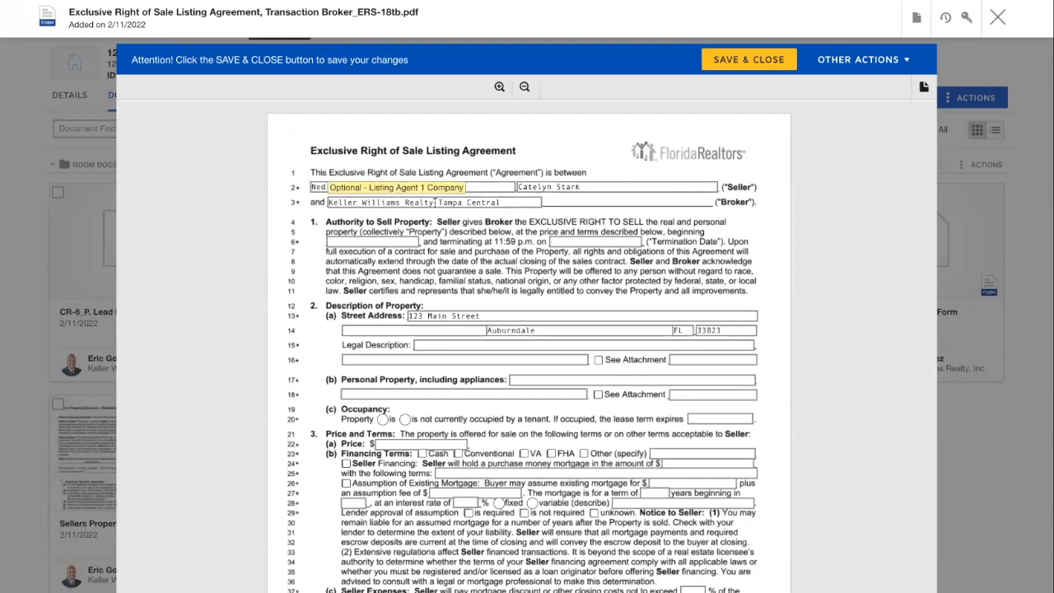
# - Enter 300000 as the listing price on line 22, review the form, and show its actions
pyautogui.scroll(-1, 678, 211)
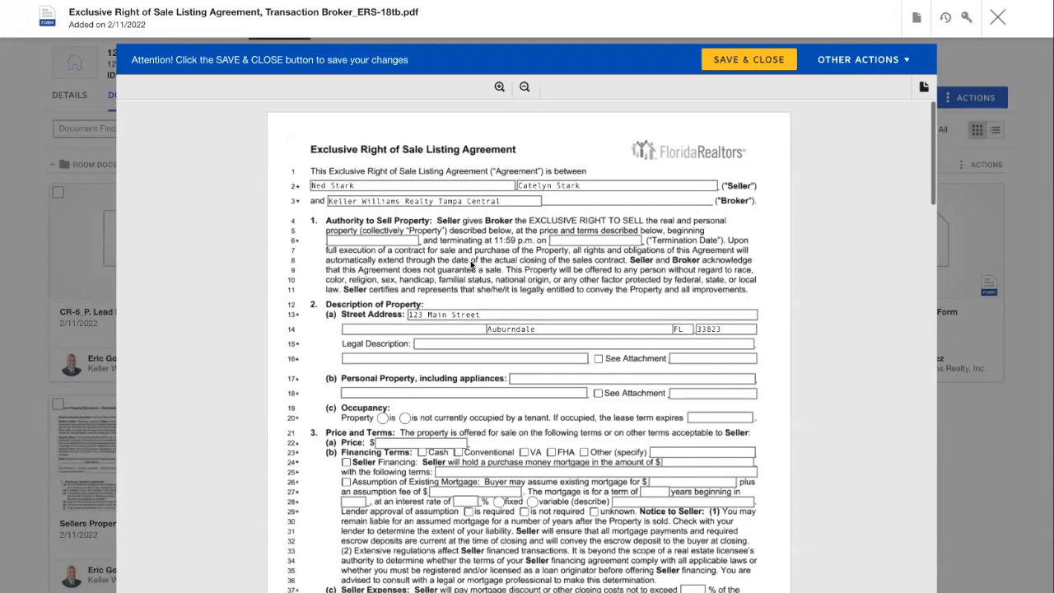
pyautogui.scroll(-1, 568, 239)
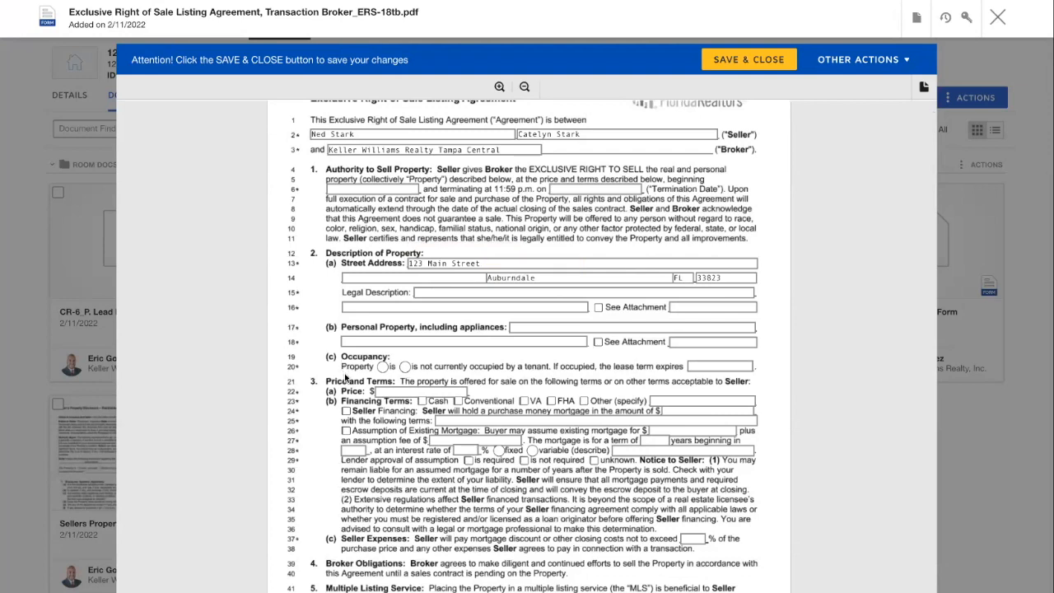
pyautogui.click(391, 391)
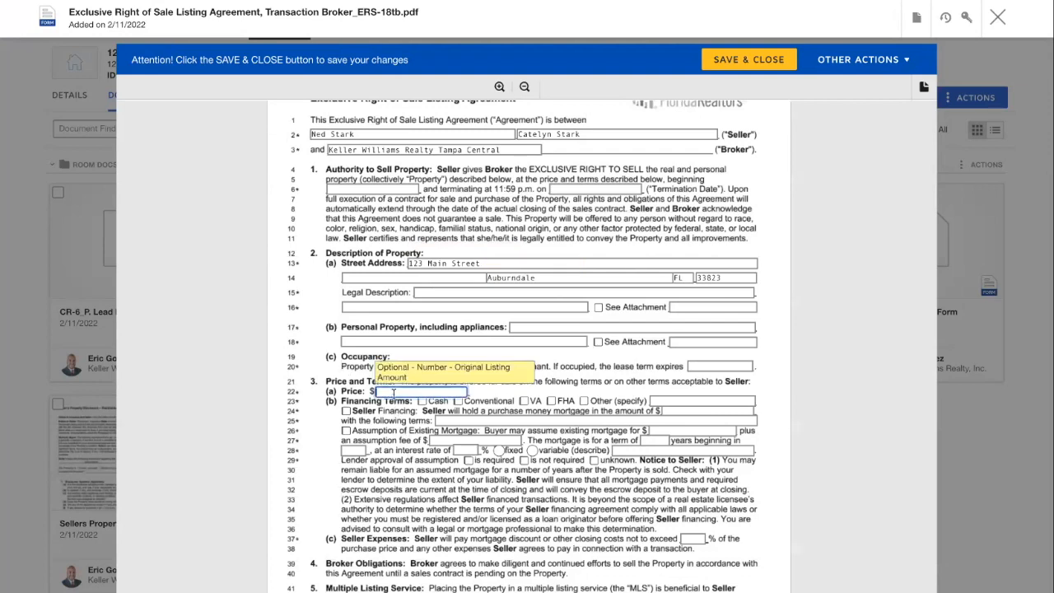
pyautogui.write('3000')
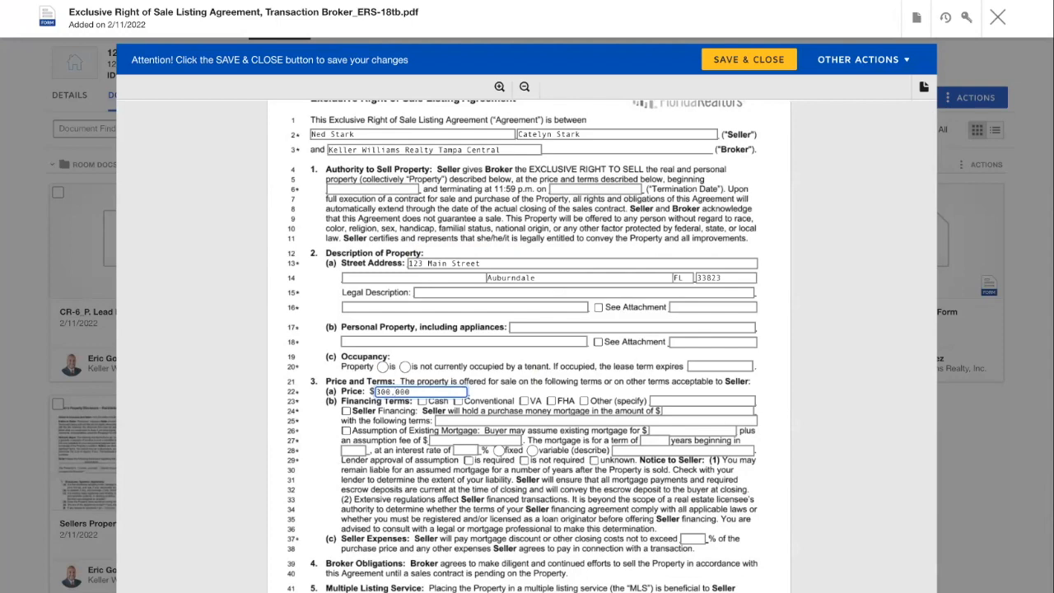
pyautogui.scroll(-5, 409, 416)
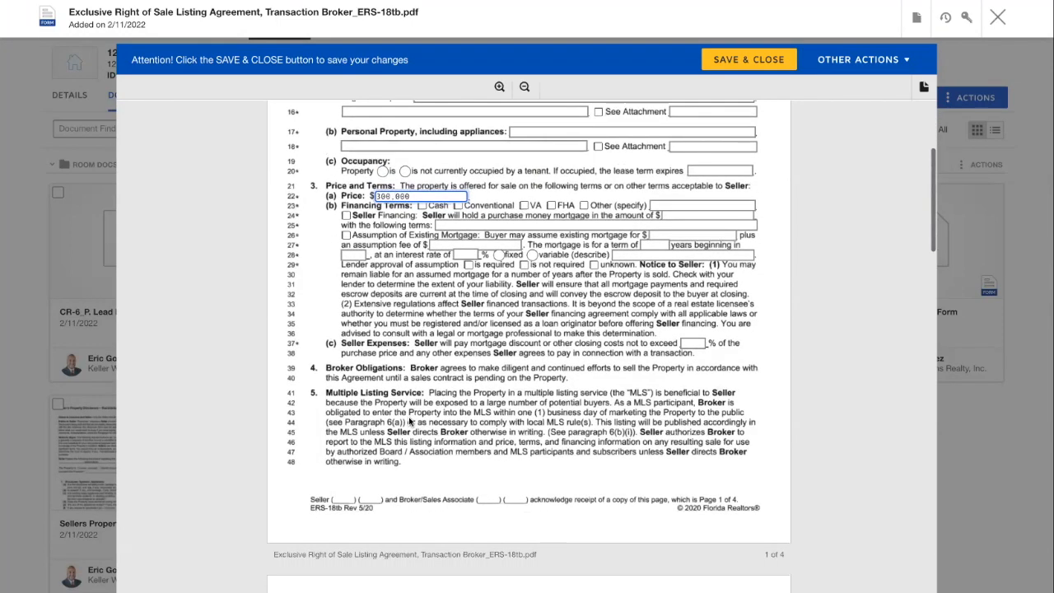
pyautogui.scroll(-3, 422, 389)
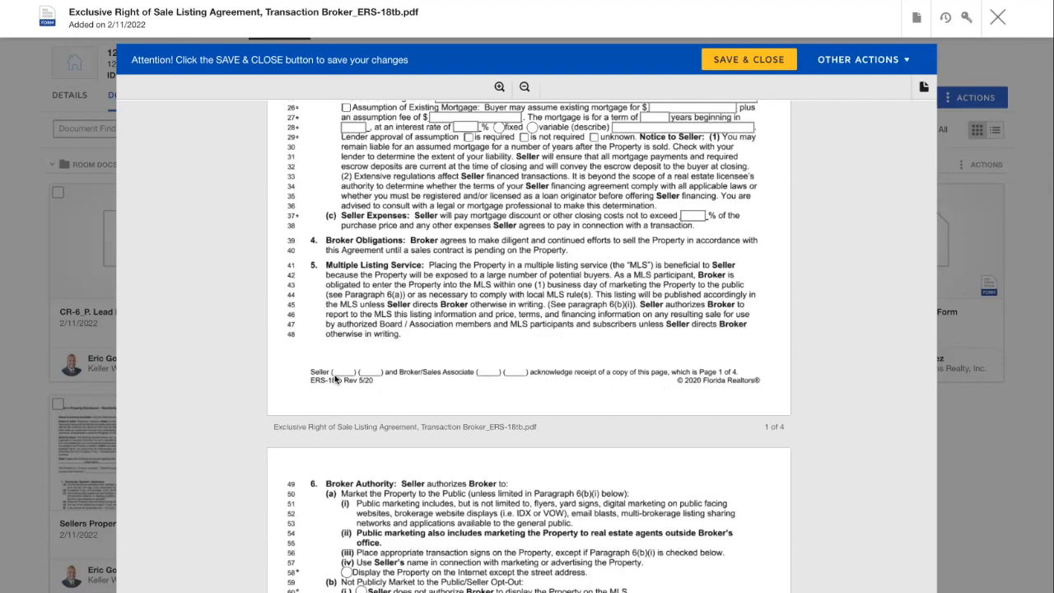
pyautogui.scroll(1, 335, 379)
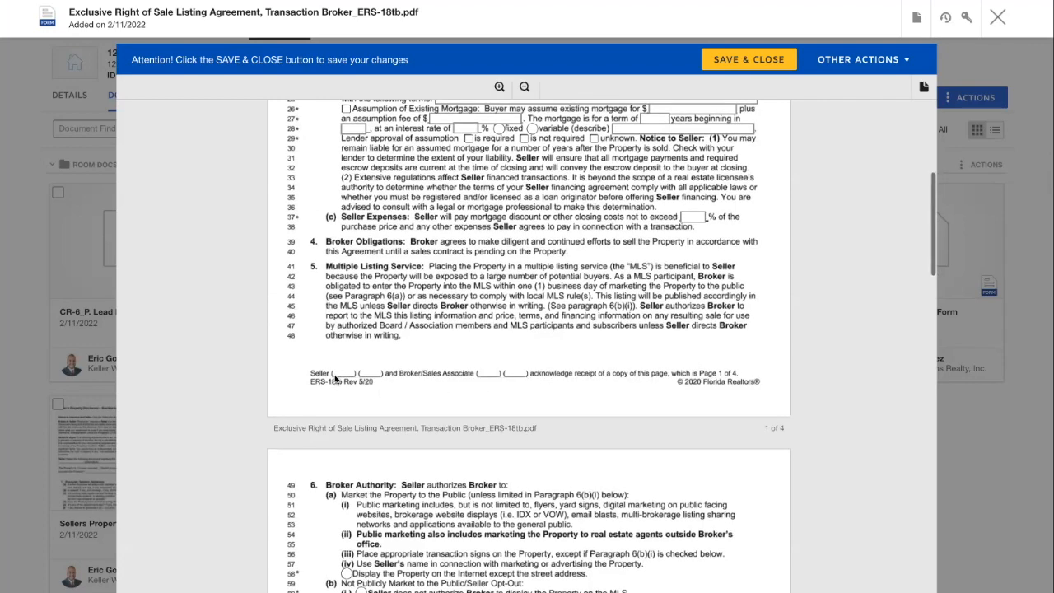
pyautogui.scroll(5, 335, 380)
pyautogui.scroll(4, 502, 264)
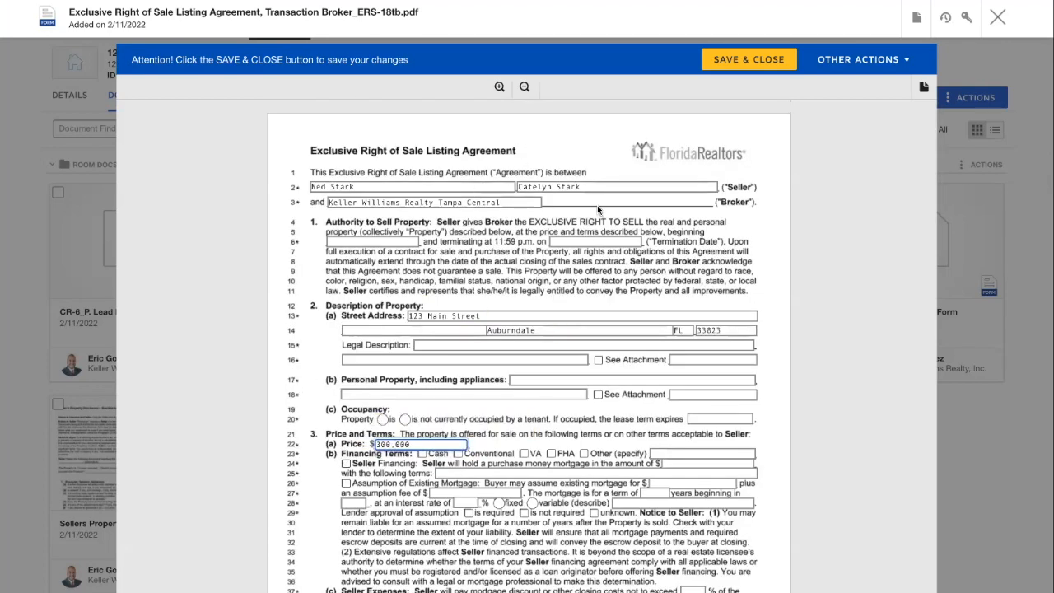
pyautogui.click(916, 18)
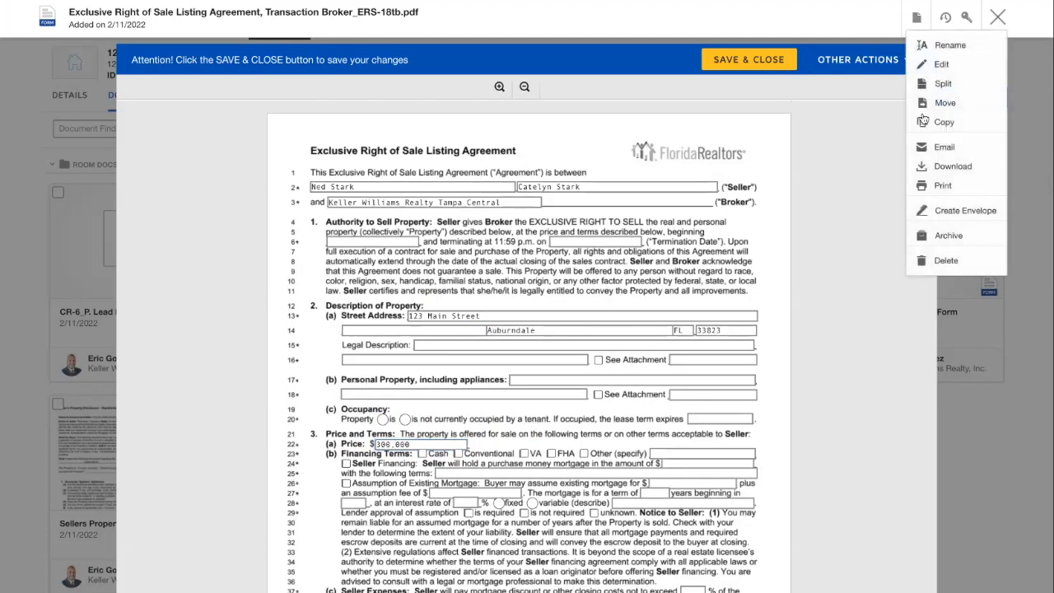
# - Save and close the agreement, then reopen it to confirm the $300,000 price and view document actions
pyautogui.click(828, 62)
pyautogui.click(758, 56)
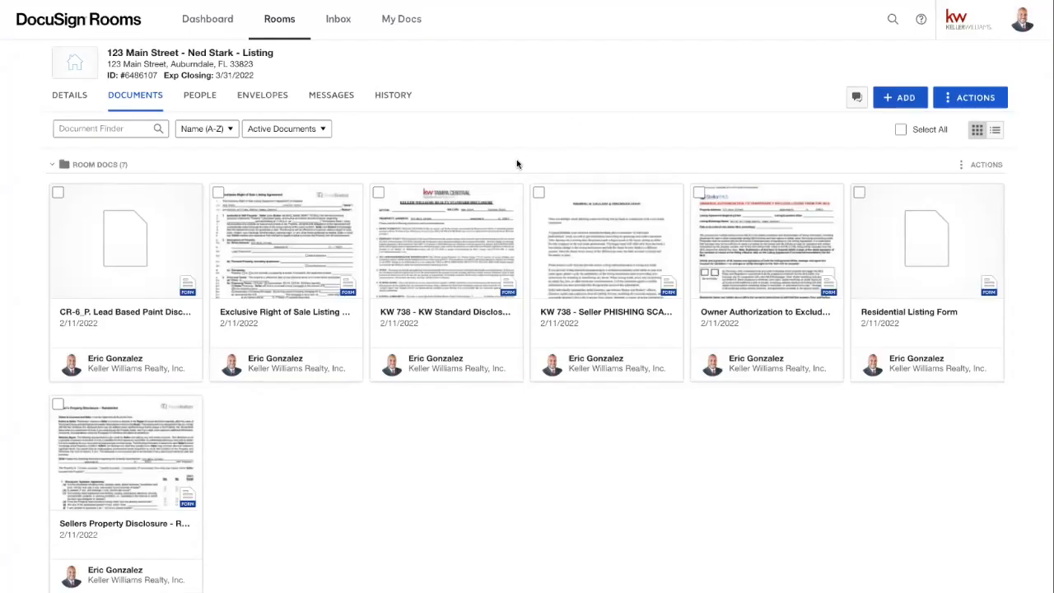
pyautogui.click(266, 250)
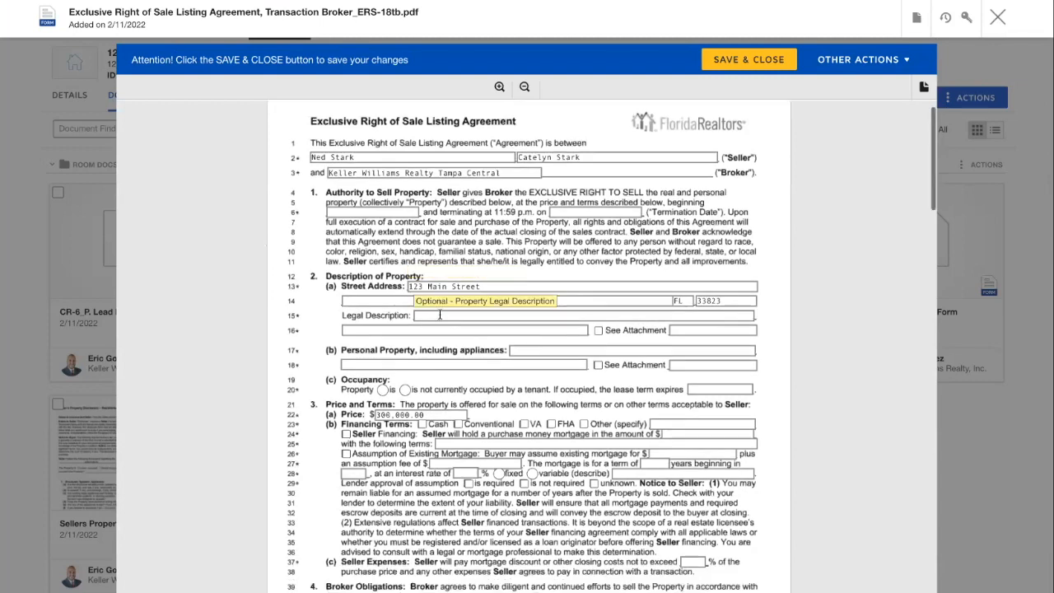
pyautogui.click(915, 20)
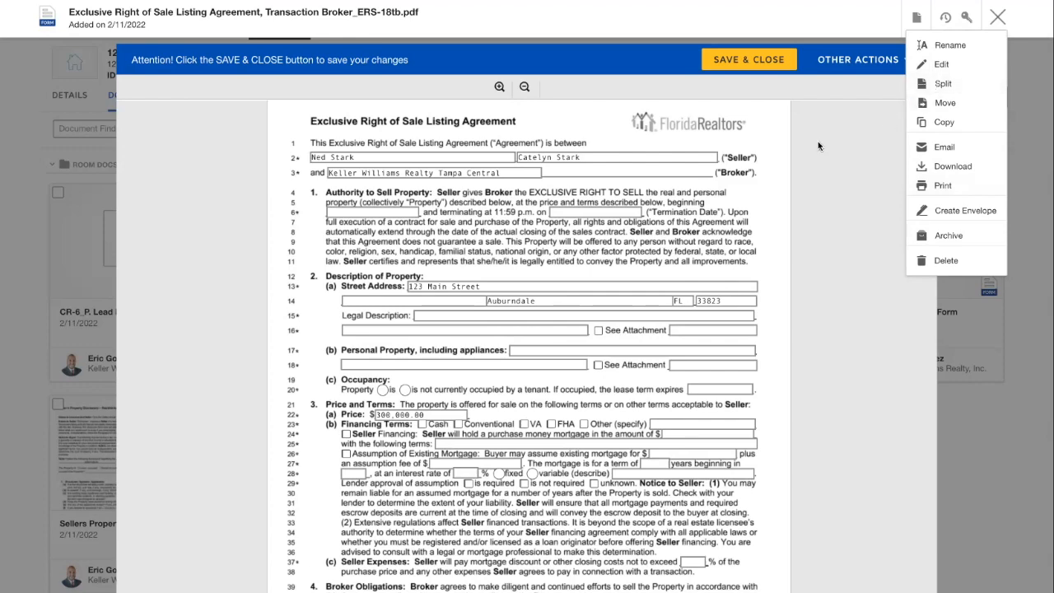
# - Close the listing agreement viewer and open CR-6_P. Lead Based Paint Disclosure.pdf, prefilled with sellers and address
pyautogui.click(998, 18)
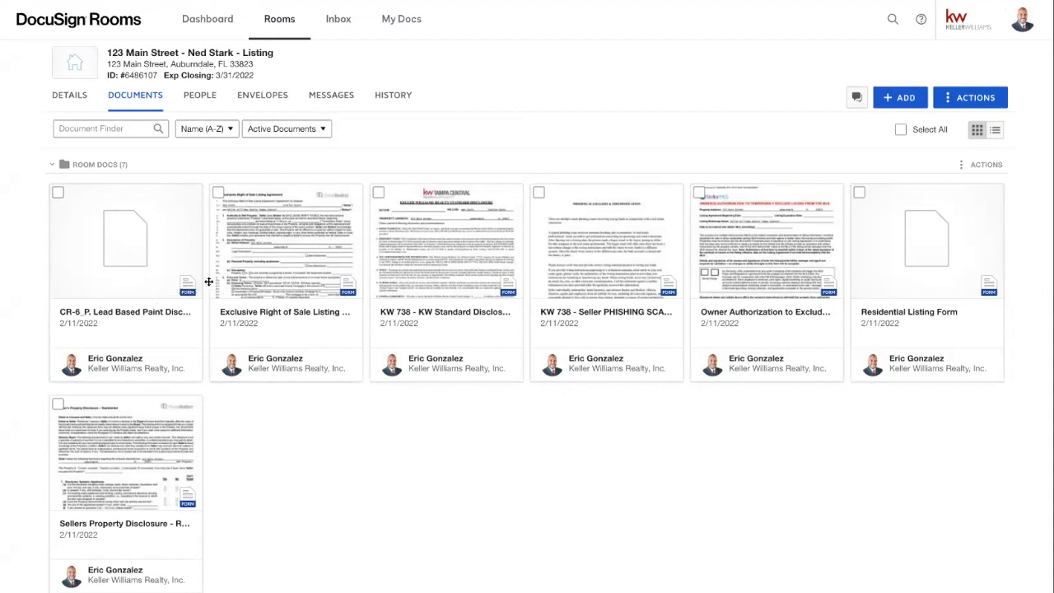
pyautogui.click(141, 275)
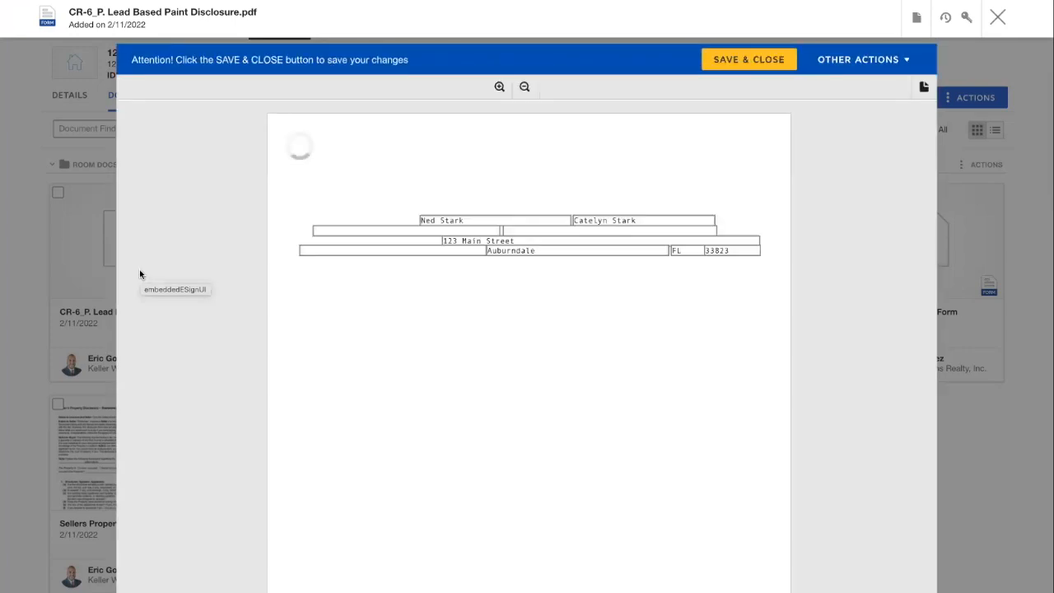
# - Review the prefilled disclosure PDF, then save and close it back to the 7-file Documents list
pyautogui.scroll(-2, 518, 317)
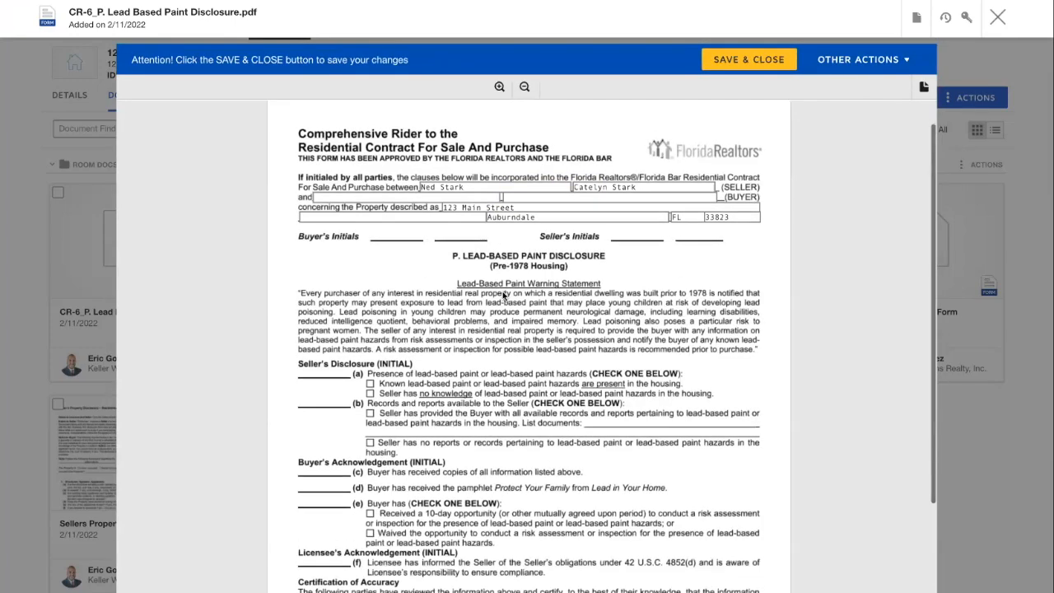
pyautogui.scroll(-3, 519, 346)
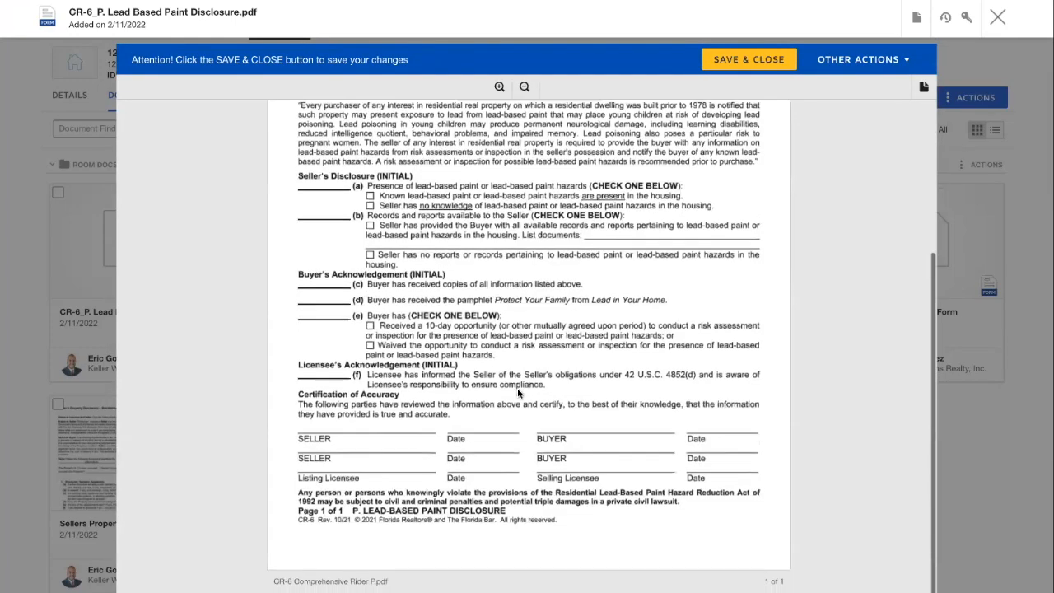
pyautogui.scroll(1, 511, 429)
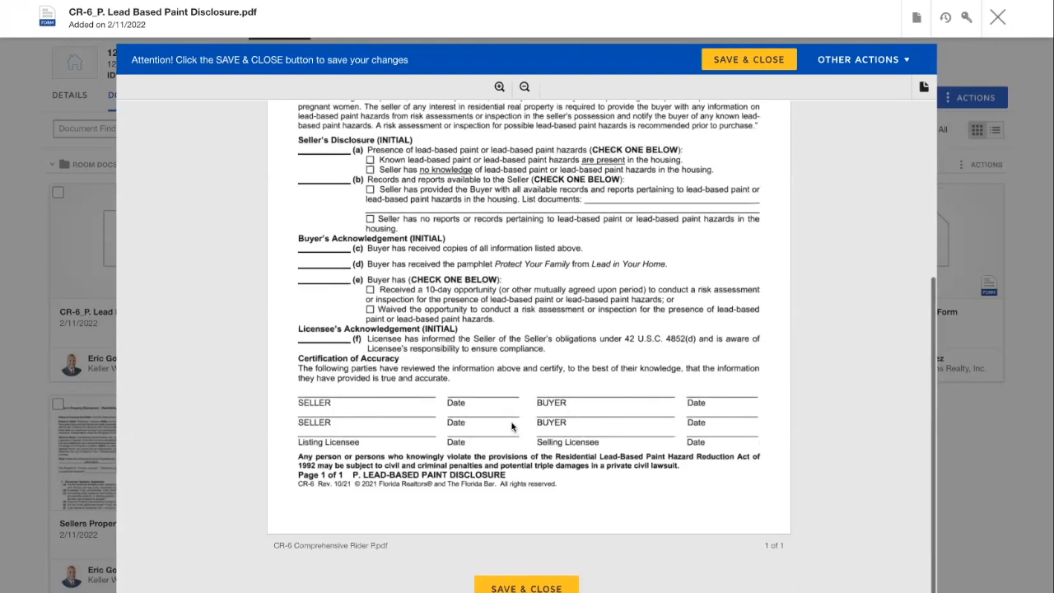
pyautogui.scroll(4, 542, 372)
pyautogui.click(755, 63)
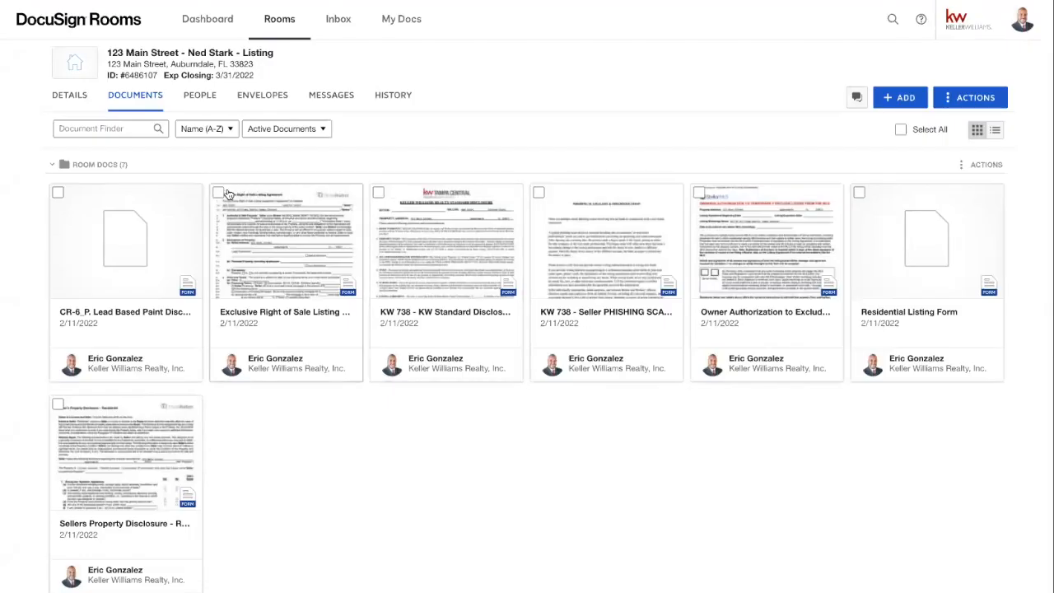
# - Select the listing agreement and CR-6_P disclosure and create a 'Please DocuSign' envelope from them
pyautogui.click(218, 193)
pyautogui.click(60, 195)
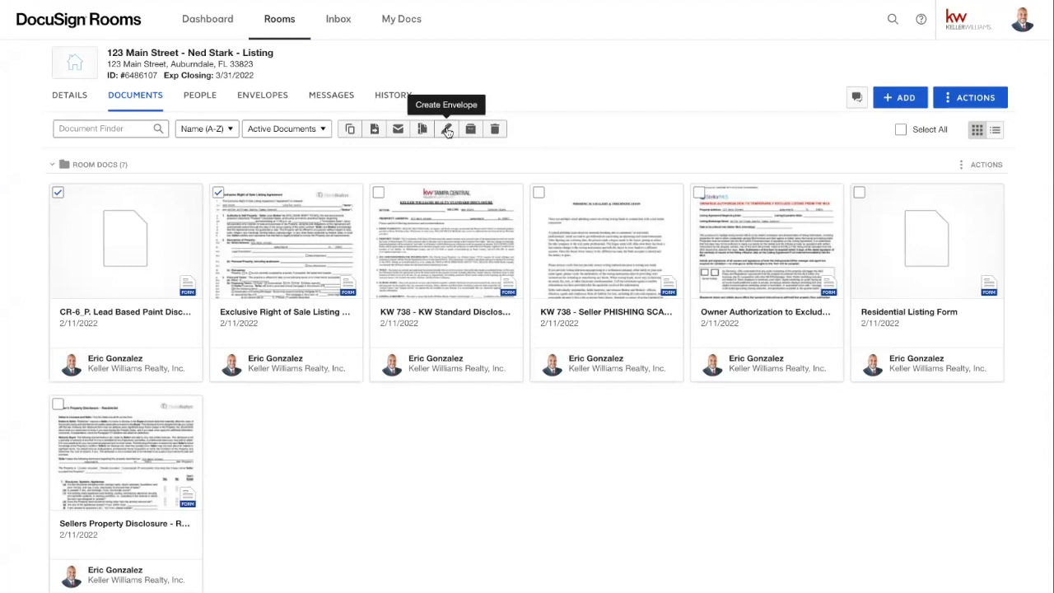
pyautogui.click(445, 130)
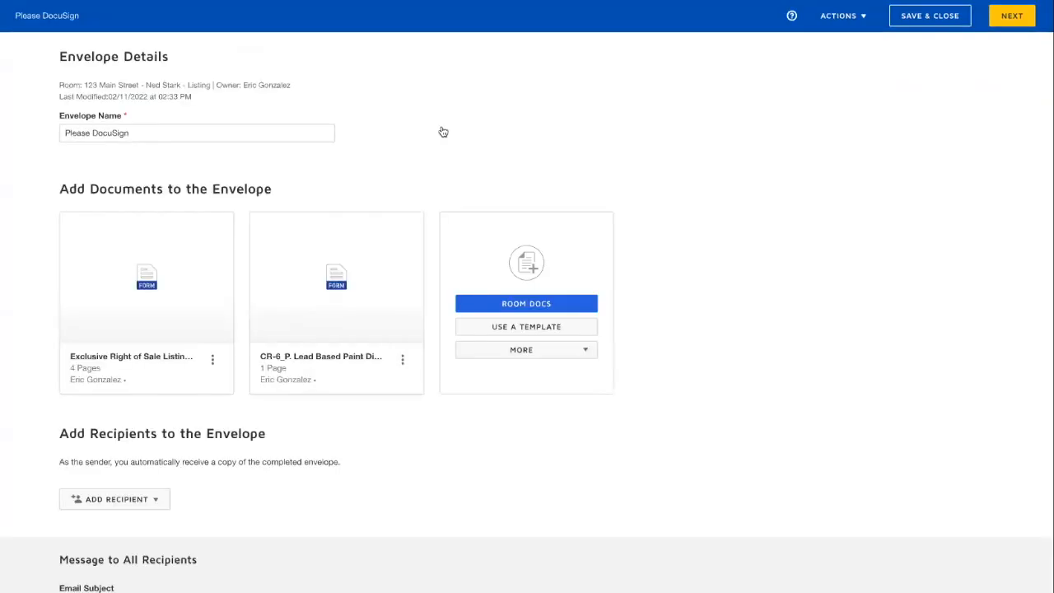
# - Scroll down the 'Please DocuSign' envelope page and open the Add Recipient options
pyautogui.click(157, 133)
pyautogui.scroll(-1, 157, 133)
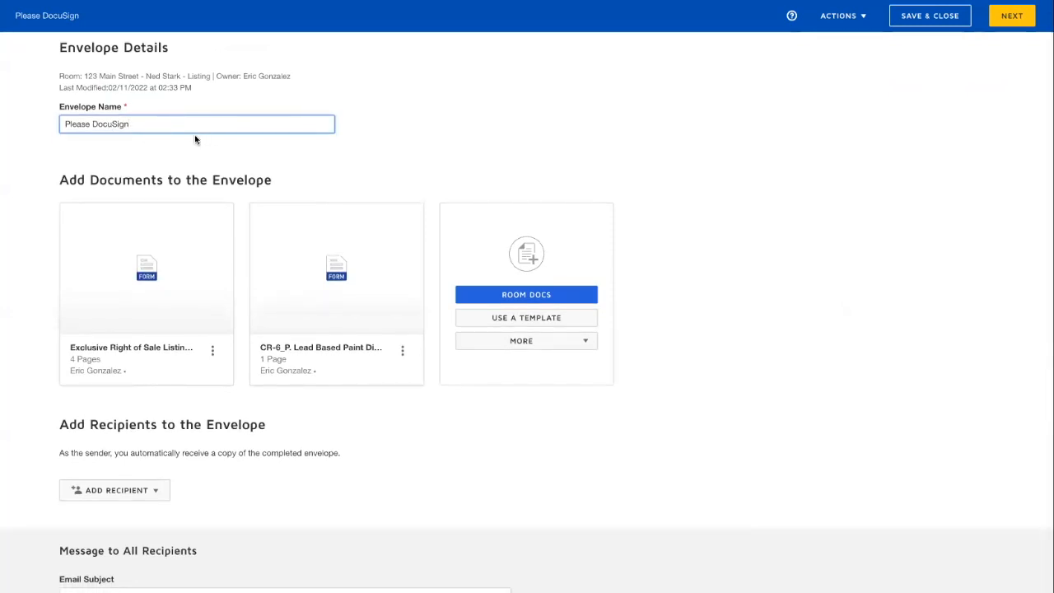
pyautogui.scroll(-2, 191, 288)
pyautogui.scroll(-2, 188, 439)
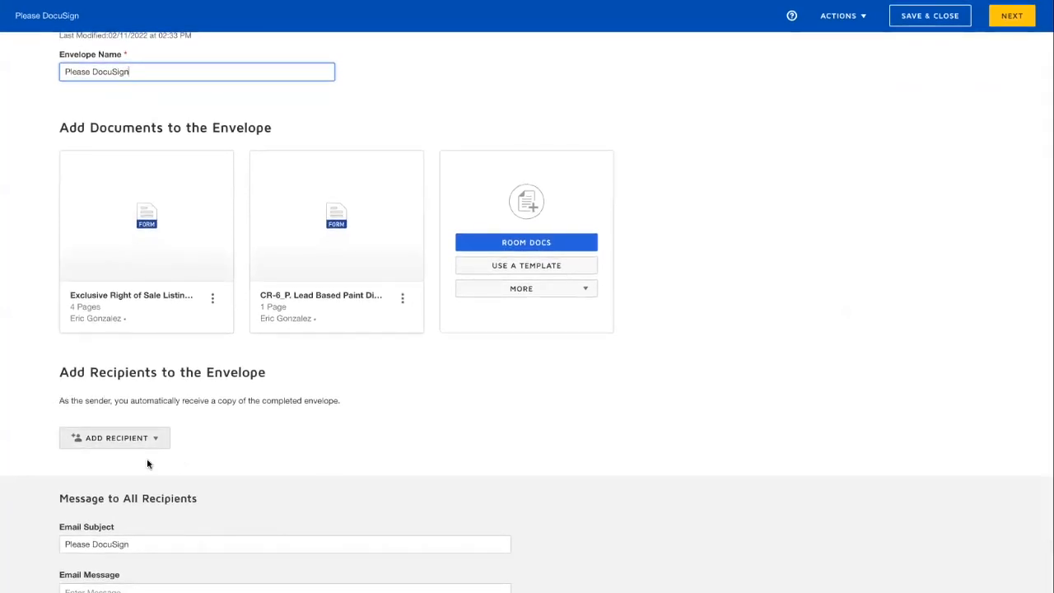
pyautogui.moveTo(202, 203)
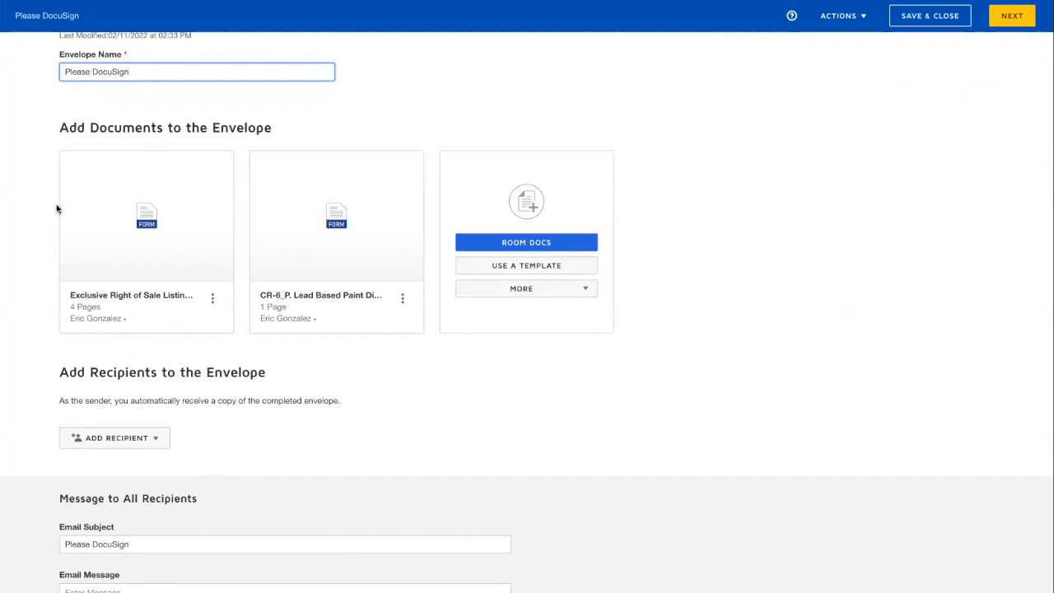
pyautogui.moveTo(91, 243)
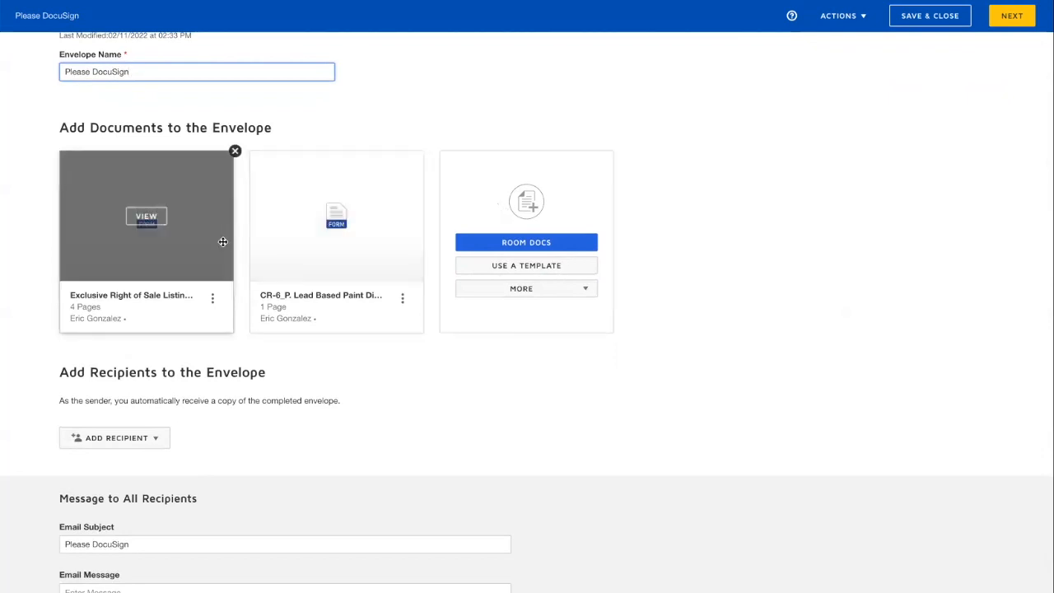
pyautogui.click(121, 446)
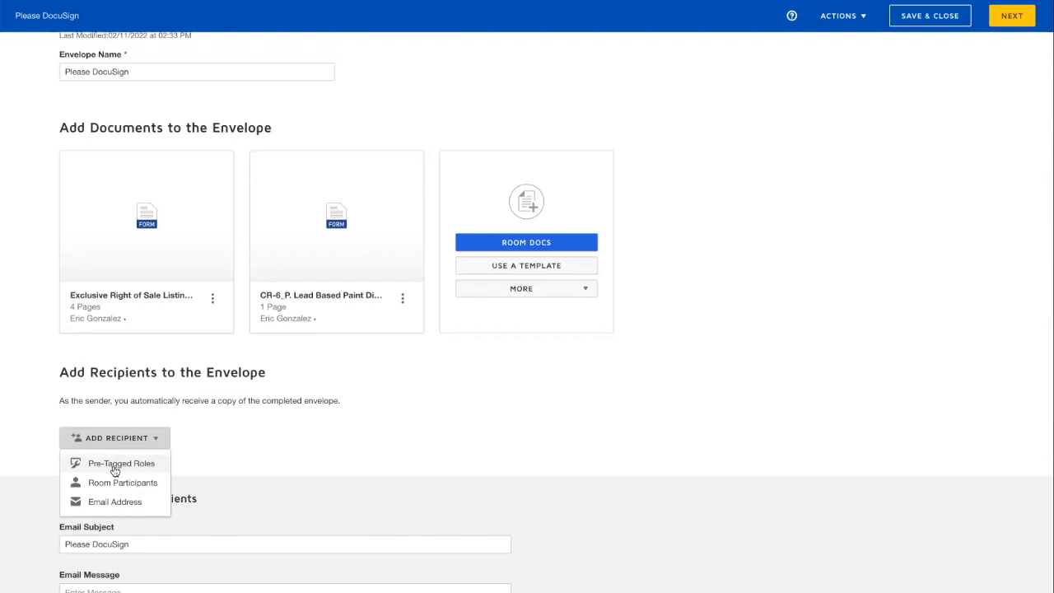
# - Add pre-tagged roles Seller One and Seller Two, assigning the first and second seller respectively
pyautogui.click(115, 466)
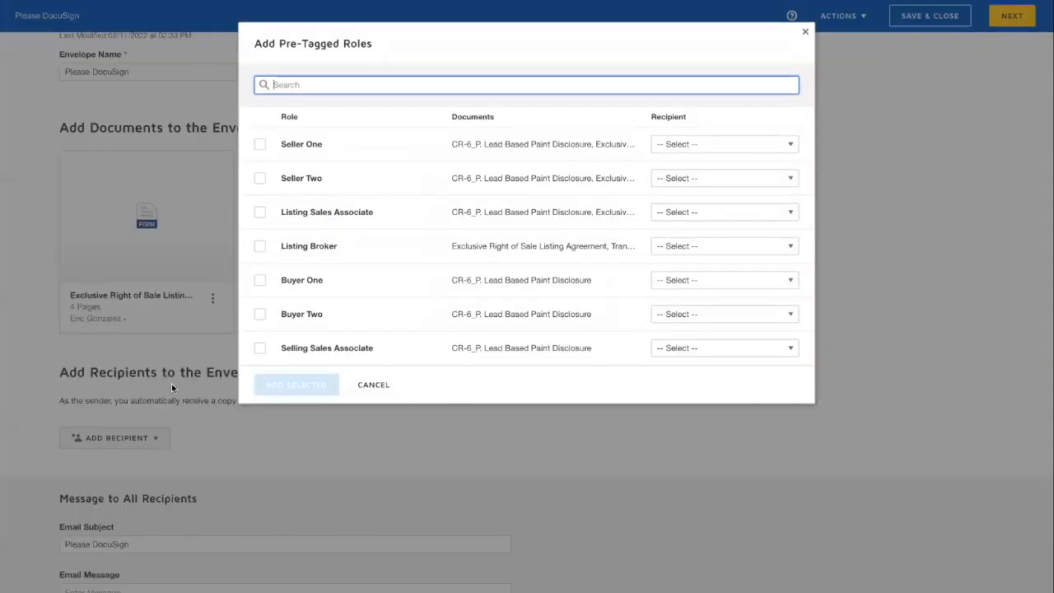
pyautogui.click(259, 146)
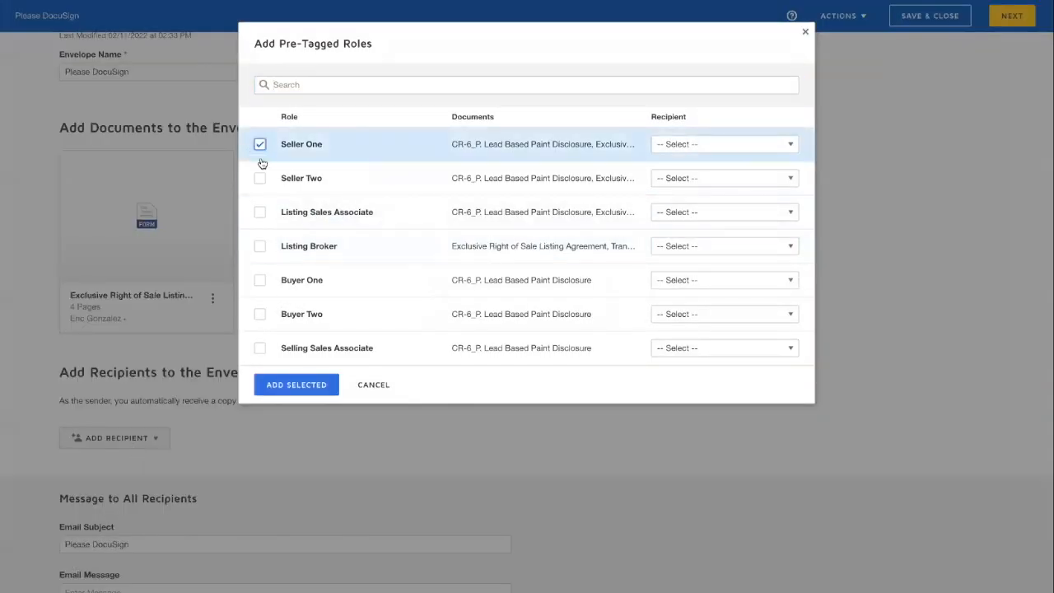
pyautogui.click(260, 179)
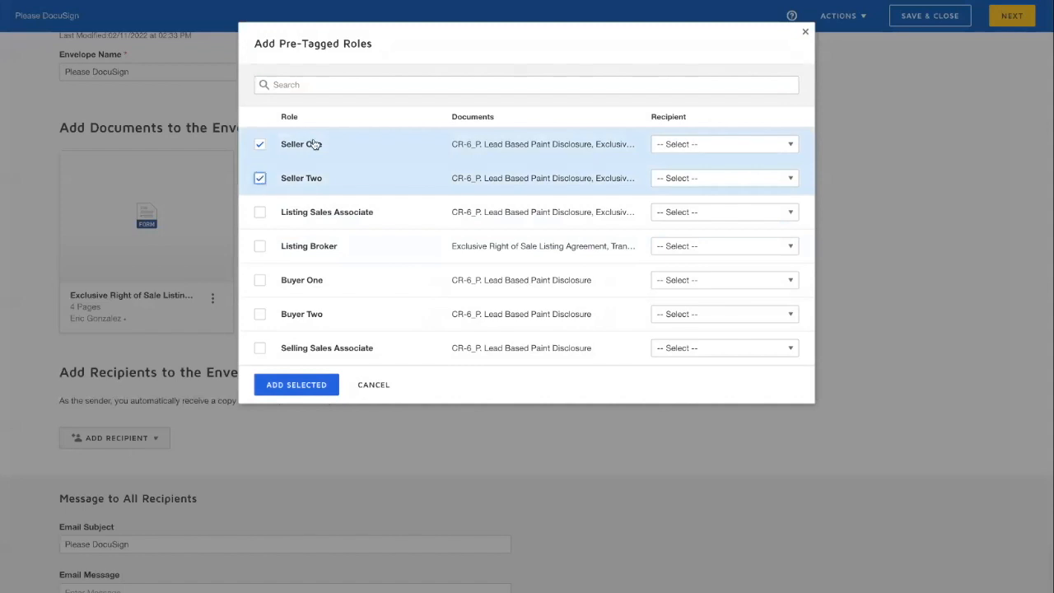
pyautogui.click(707, 145)
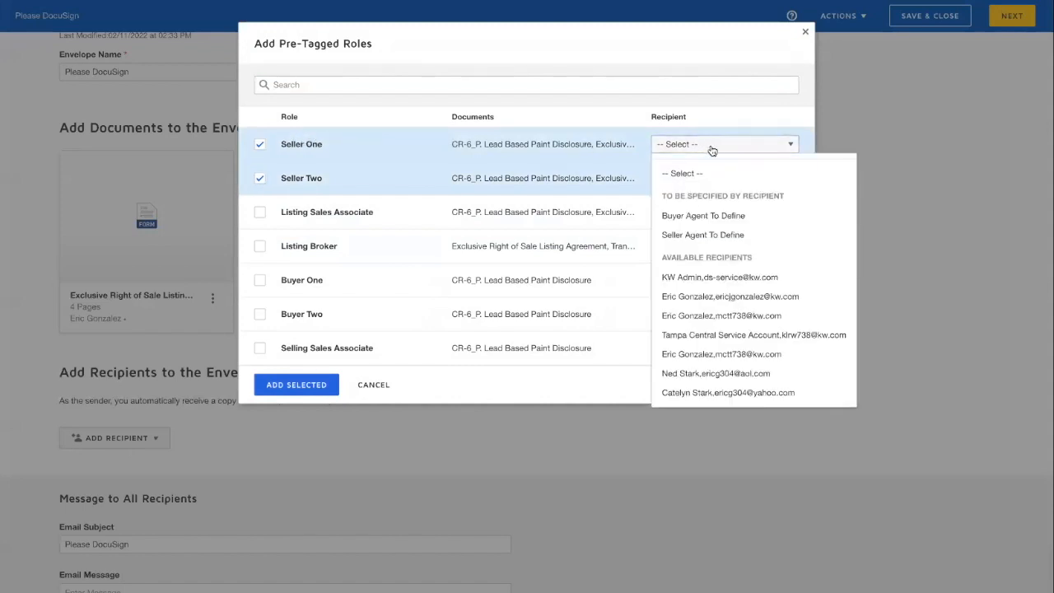
pyautogui.click(667, 372)
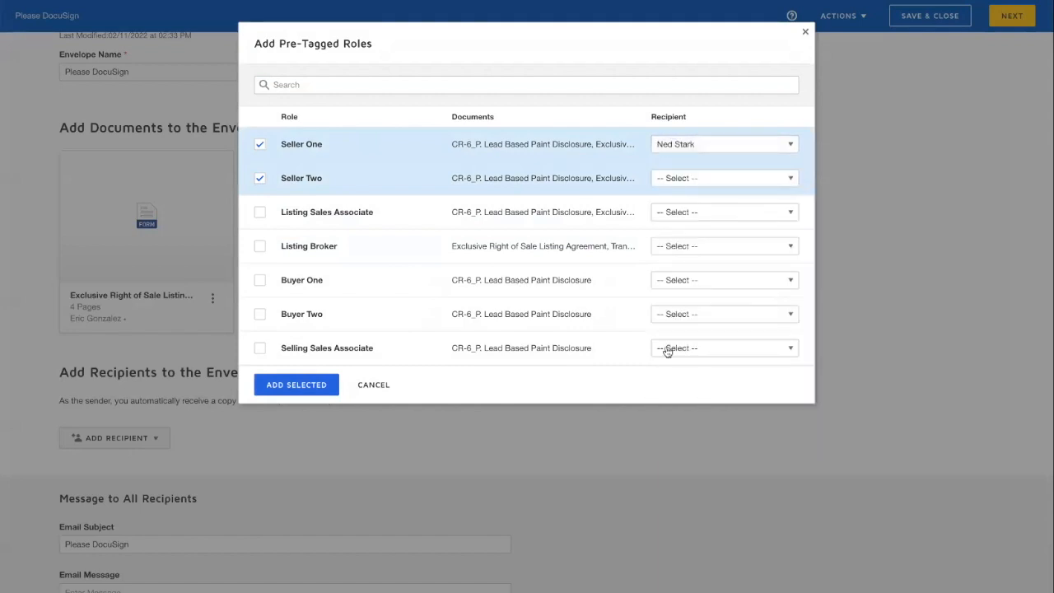
pyautogui.click(666, 179)
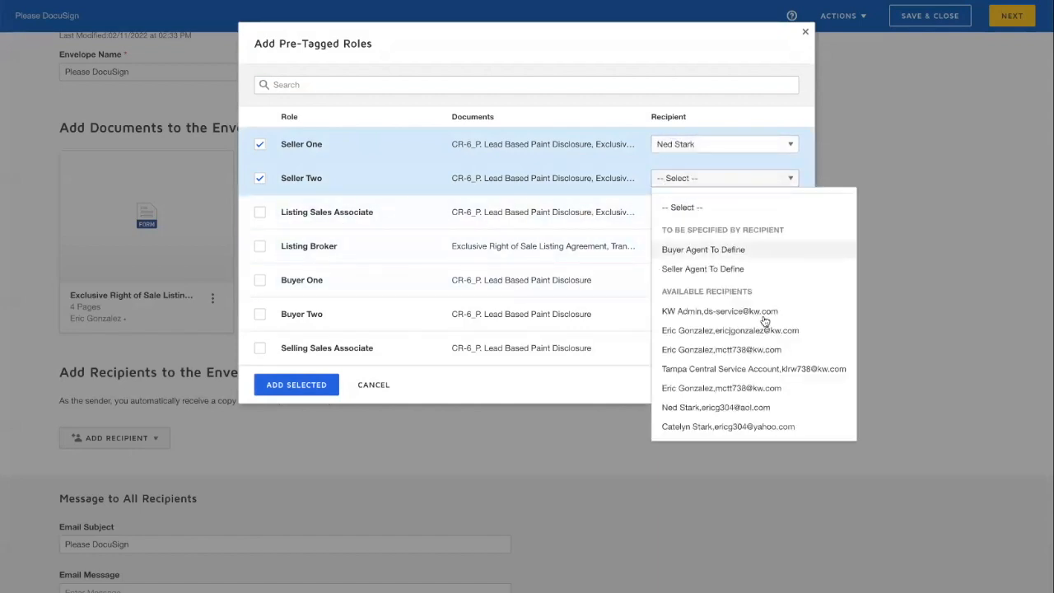
pyautogui.click(682, 428)
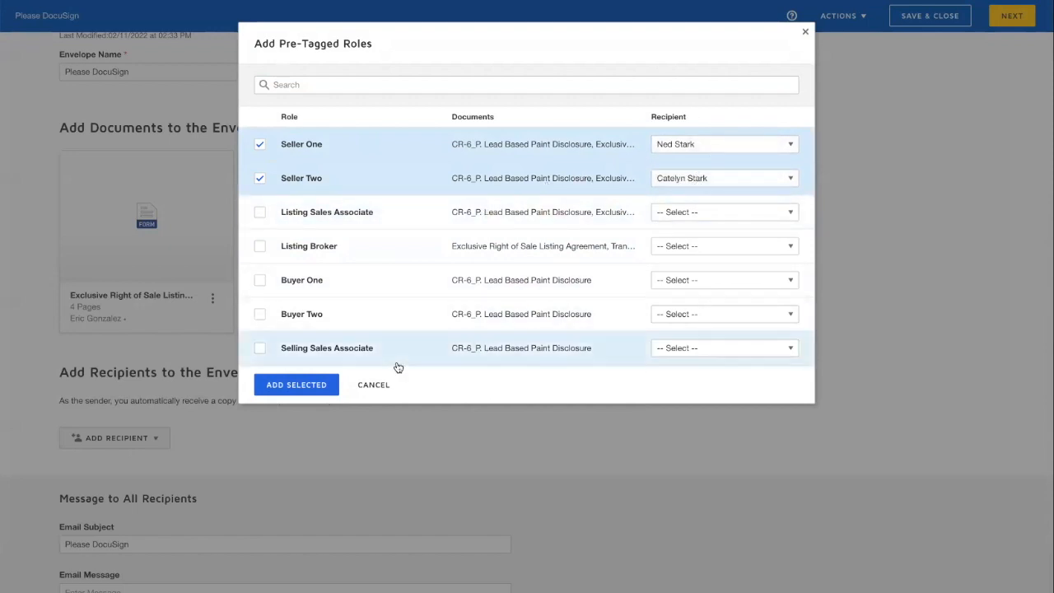
pyautogui.click(289, 383)
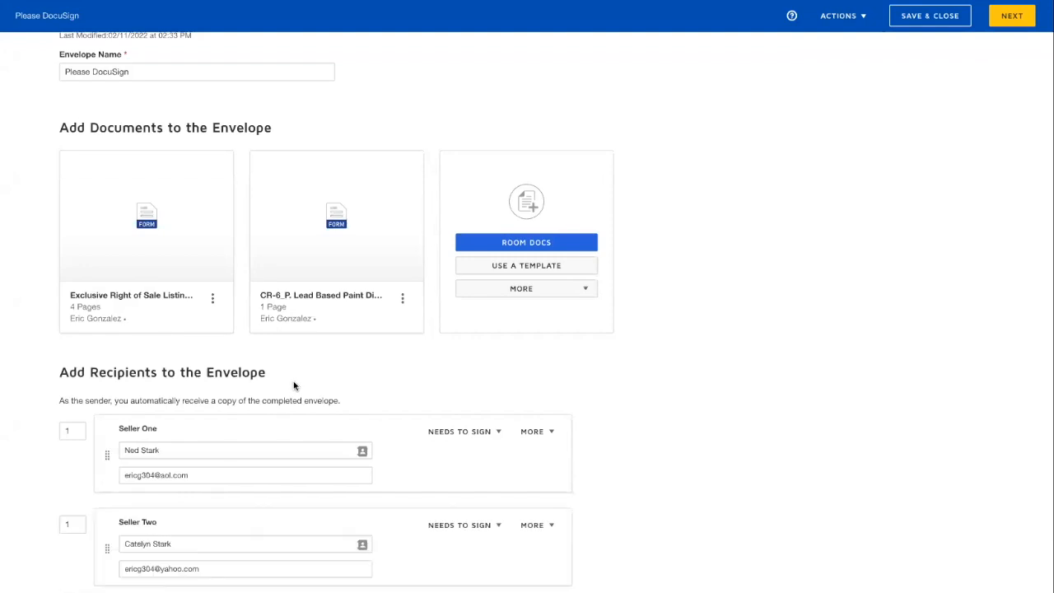
pyautogui.scroll(-1, 294, 385)
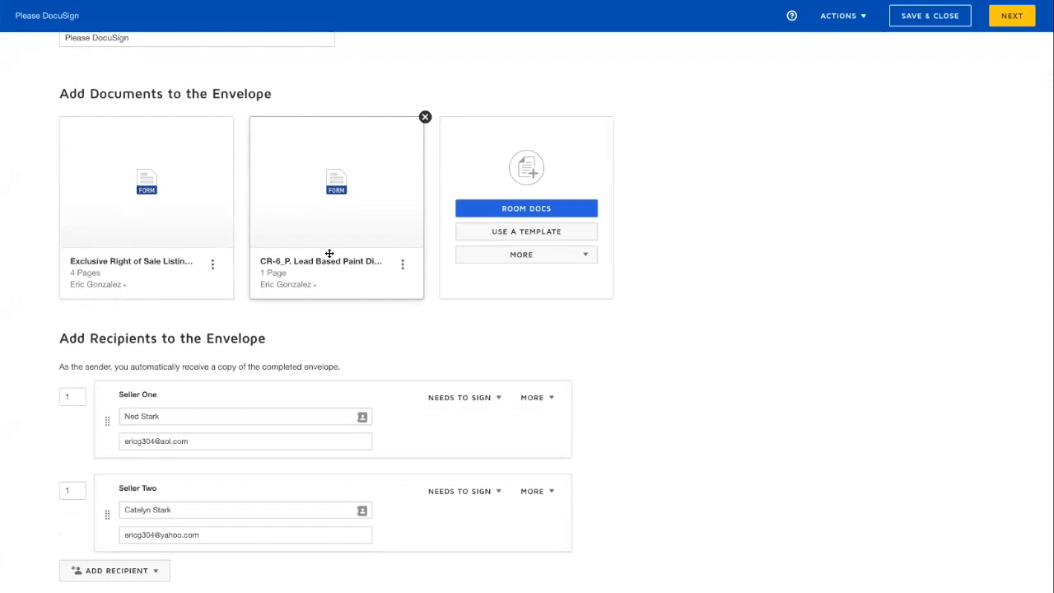
pyautogui.moveTo(309, 244)
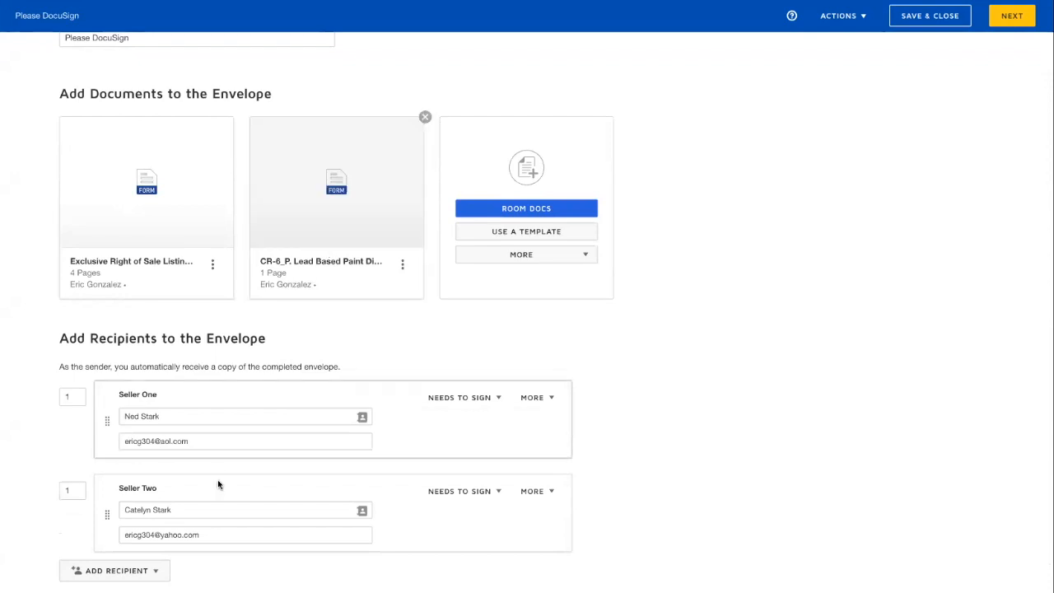
pyautogui.click(127, 570)
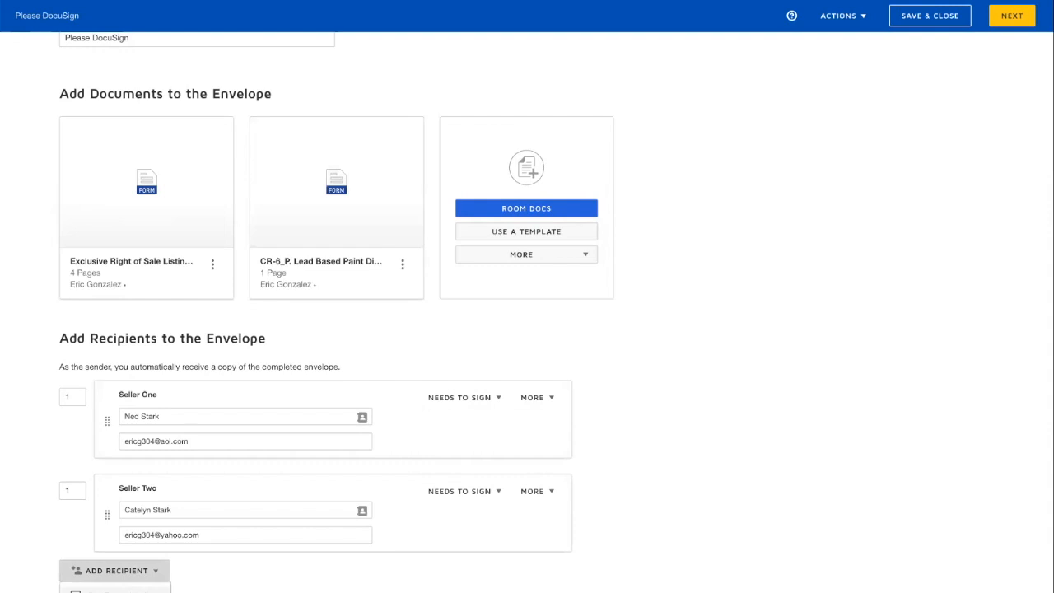
pyautogui.click(126, 590)
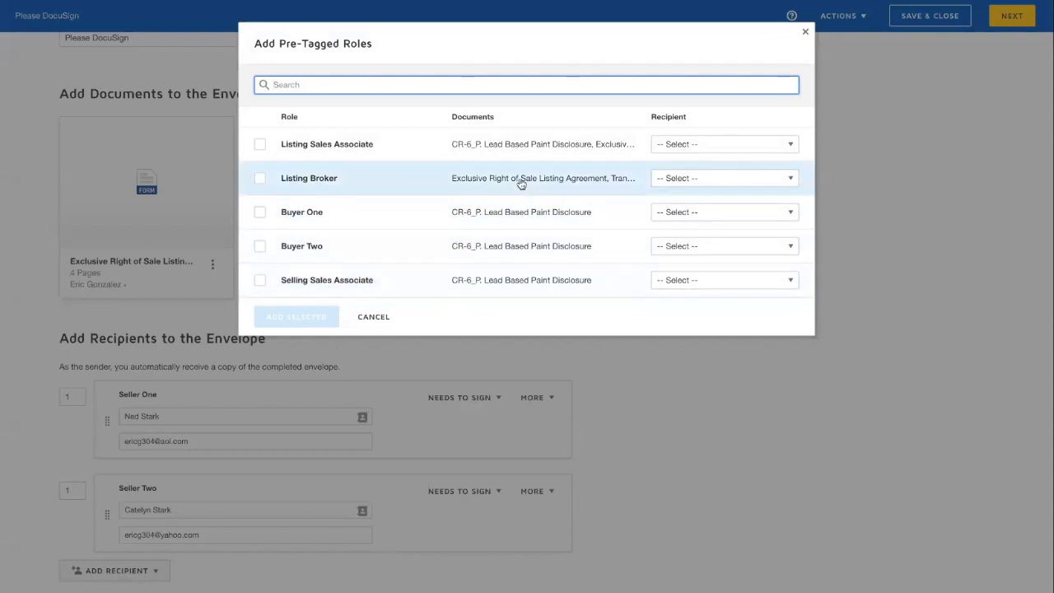
pyautogui.click(259, 179)
pyautogui.click(673, 178)
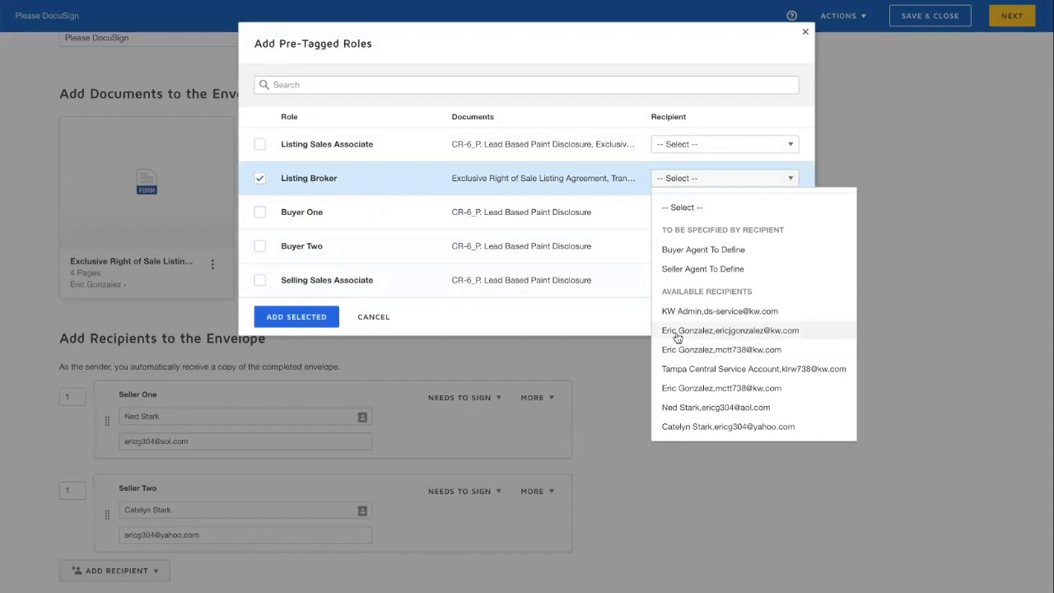
pyautogui.click(612, 325)
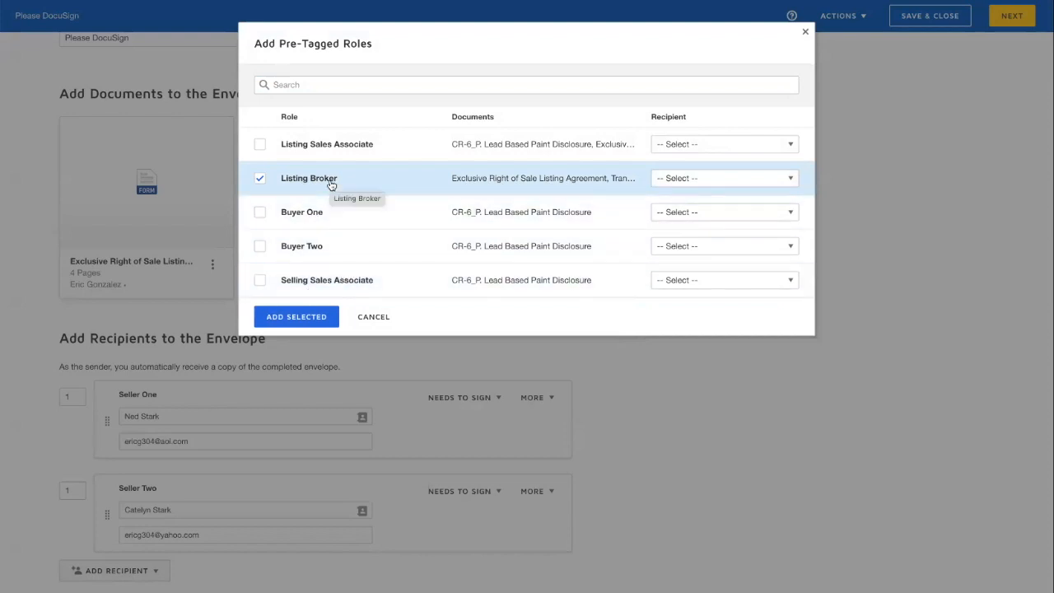
pyautogui.click(373, 316)
pyautogui.scroll(-3, 386, 321)
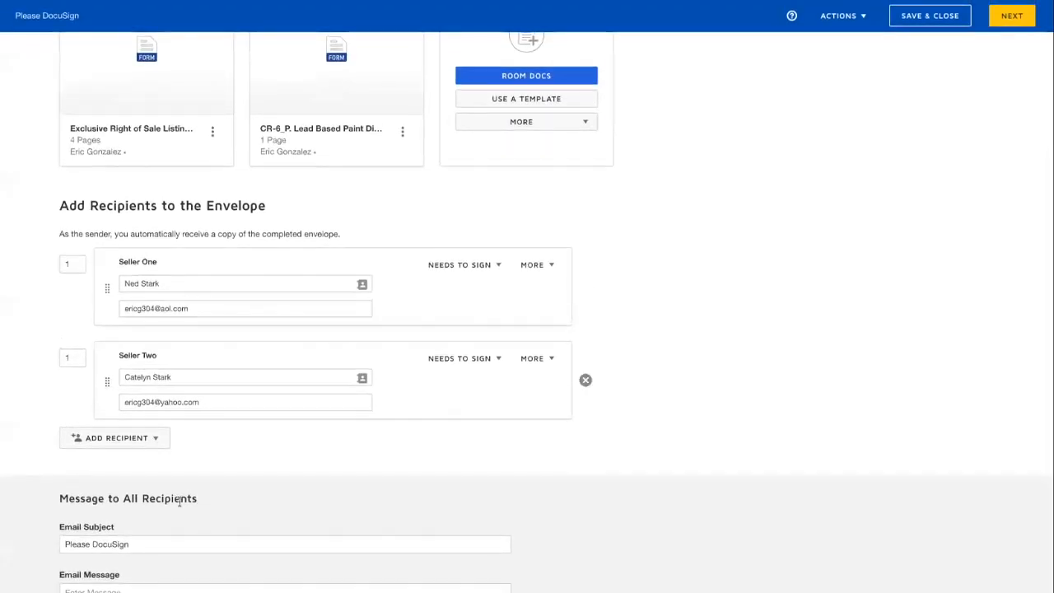
# - Correct the email subject to 'Please DocuSign Listing Agreement for 123 Main Street'
pyautogui.click(158, 547)
pyautogui.moveTo(158, 546); pyautogui.dragTo(68, 544)
pyautogui.click(69, 543)
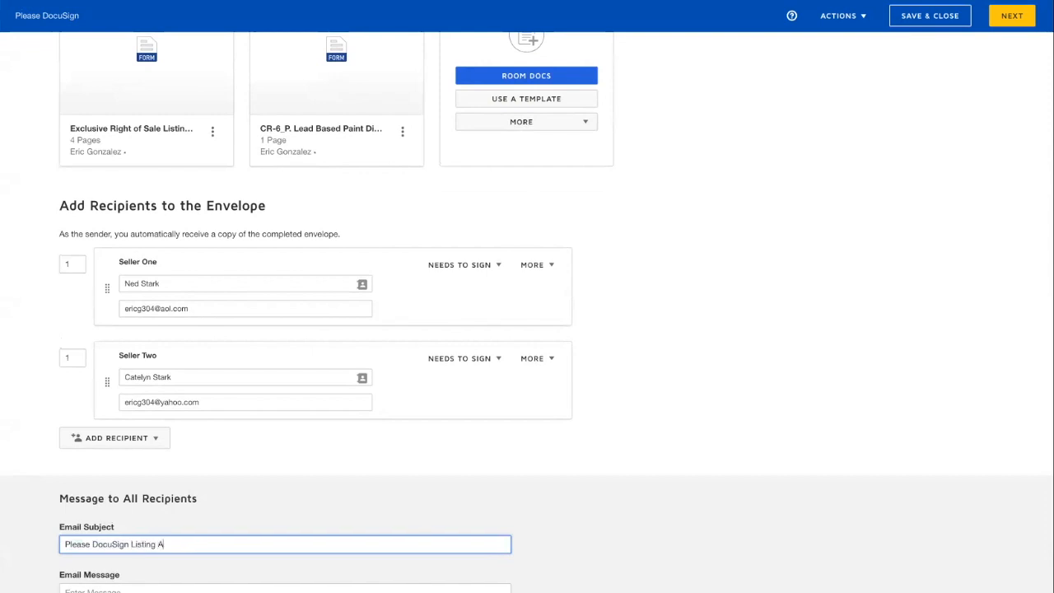
pyautogui.write('net')
pyautogui.press('BackSpace')
pyautogui.press('BackSpace')
pyautogui.press('BackSpace')
pyautogui.press('BackSpace')
pyautogui.press('BackSpace')
pyautogui.press('BackSpace')
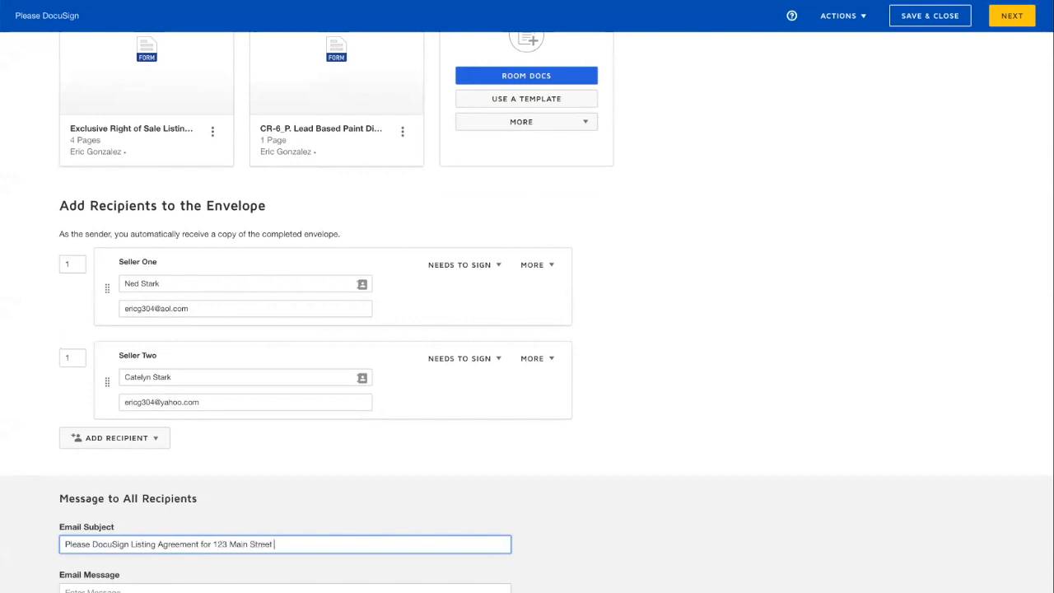
# - Write a short email message, check the envelope actions, and continue to field placement
pyautogui.click(109, 589)
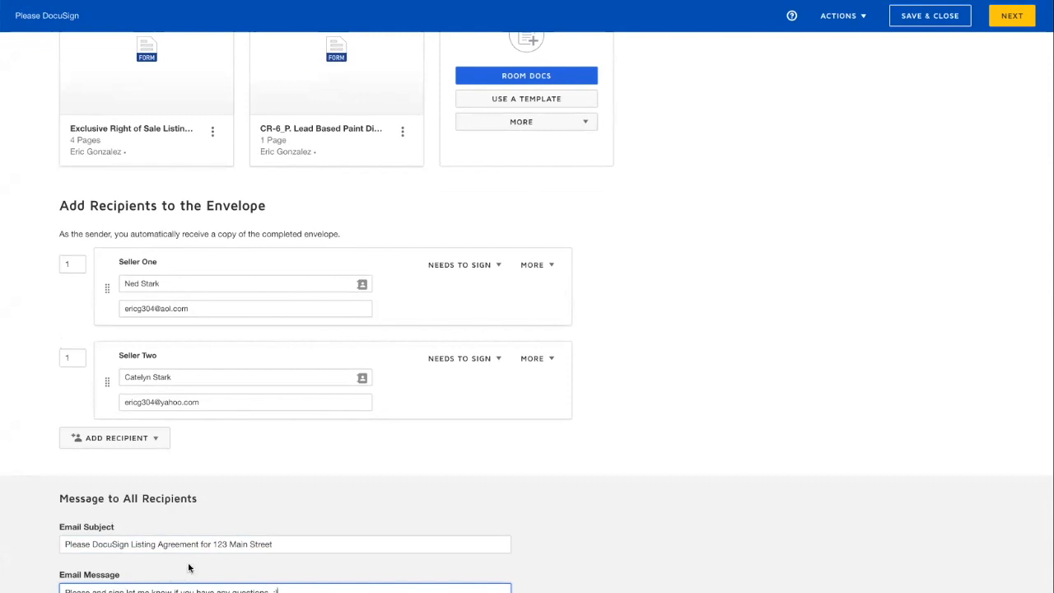
pyautogui.moveTo(69, 543); pyautogui.dragTo(271, 545)
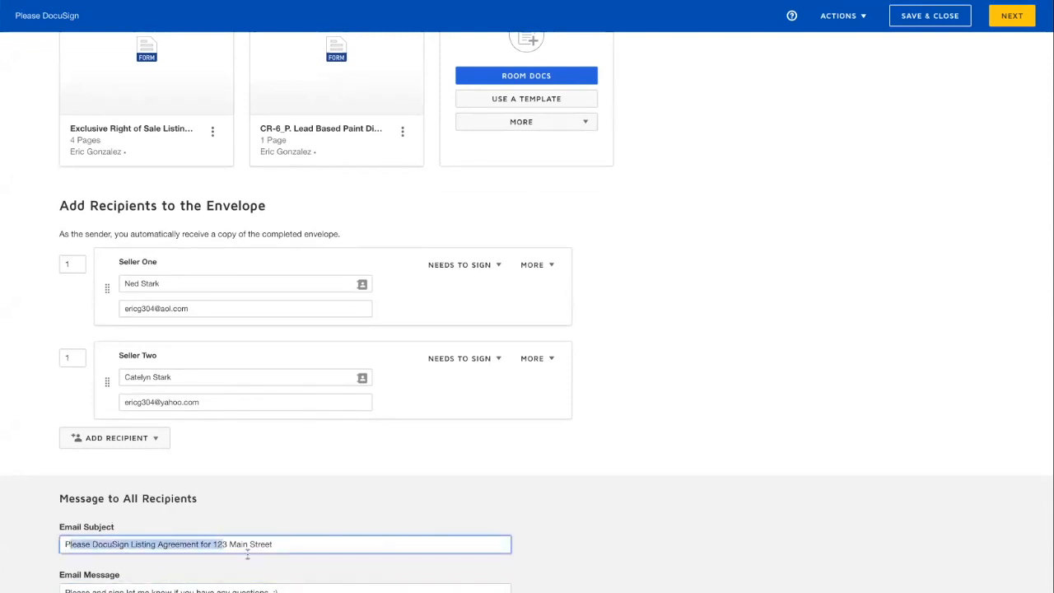
pyautogui.scroll(5, 306, 527)
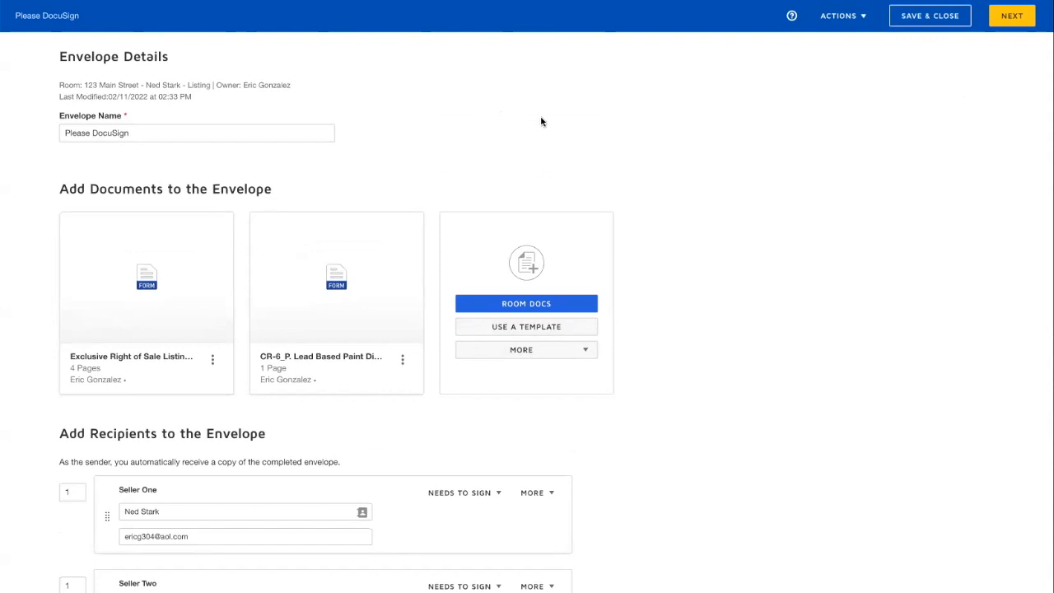
pyautogui.click(847, 20)
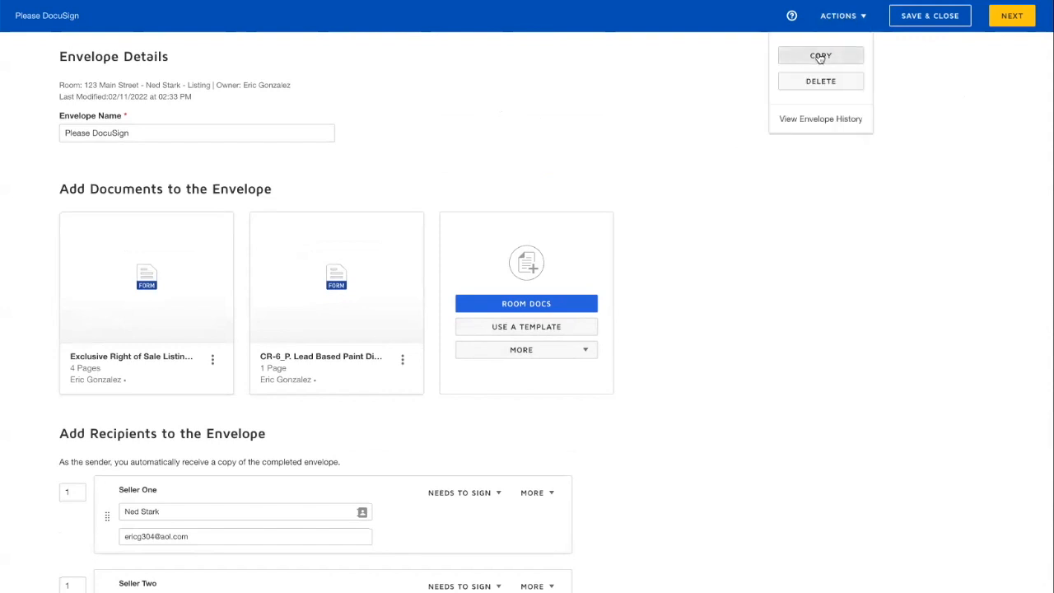
pyautogui.click(989, 97)
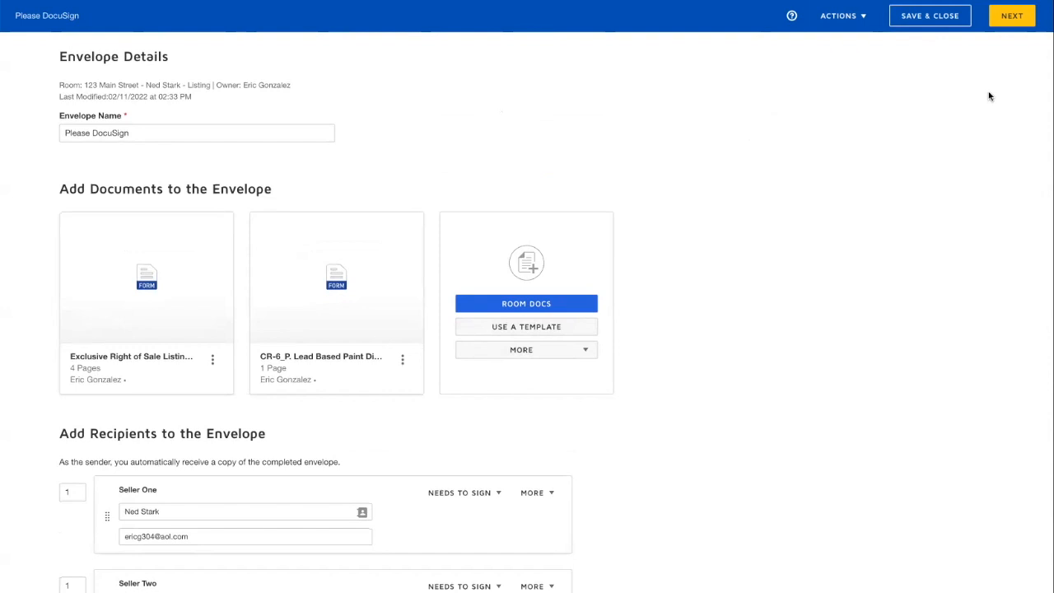
pyautogui.click(1011, 20)
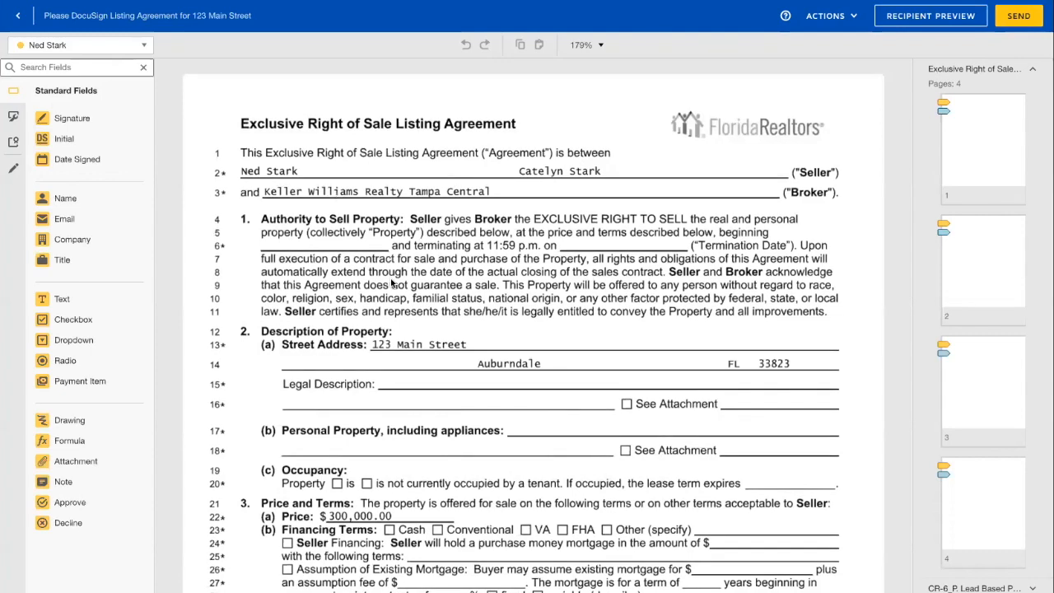
# - Scroll the listing agreement in the field editor and try placing a full-name field near line 12
pyautogui.scroll(-1, 371, 468)
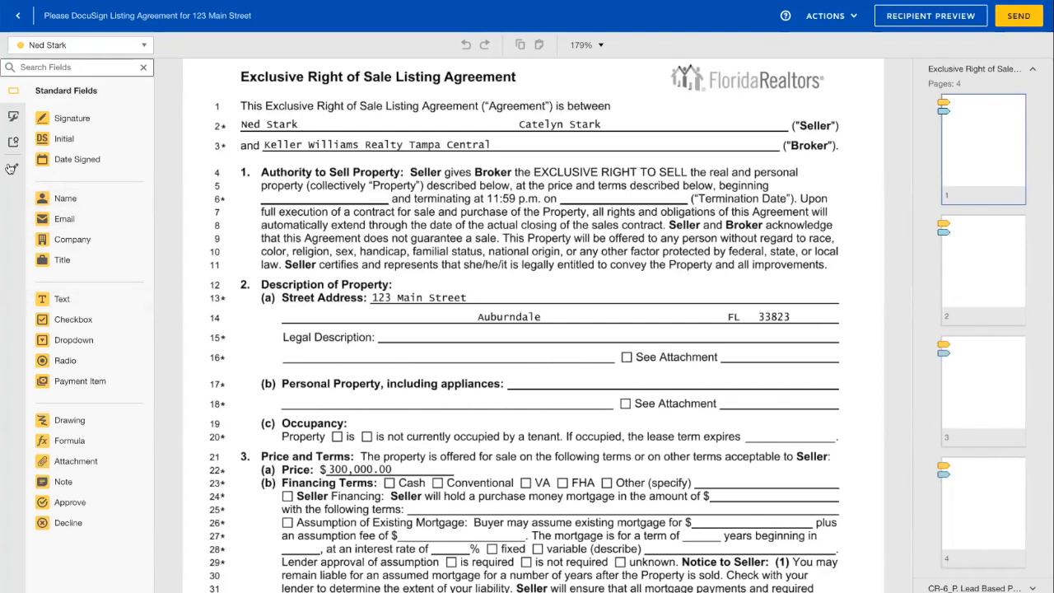
pyautogui.moveTo(65, 199); pyautogui.dragTo(389, 288)
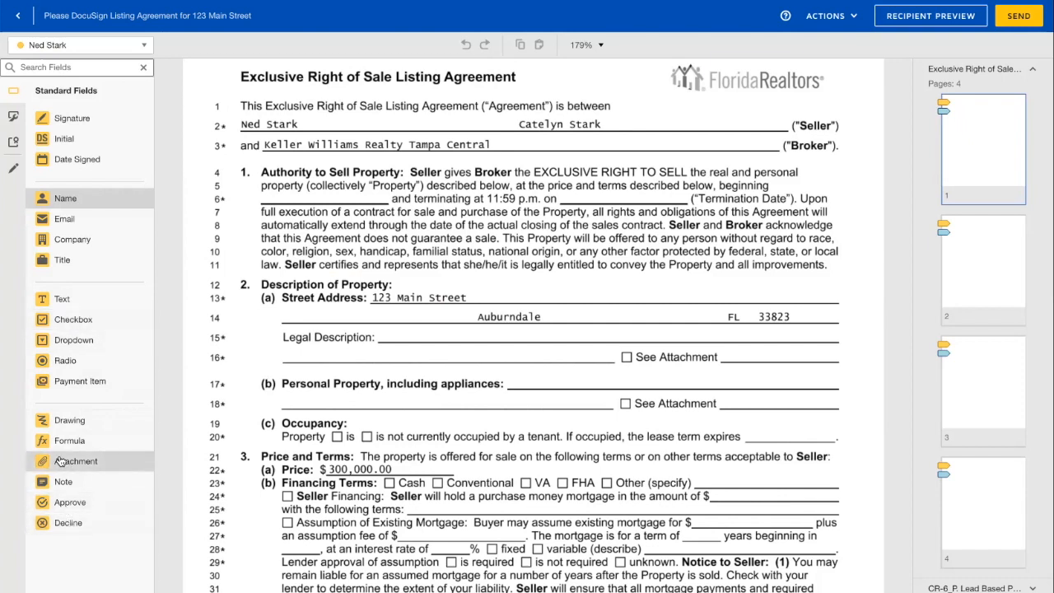
# - Draw a pre-fill line through the 'Personal Property, including appliances' clause and delete a stray text box
pyautogui.click(12, 169)
pyautogui.moveTo(55, 227); pyautogui.dragTo(505, 385)
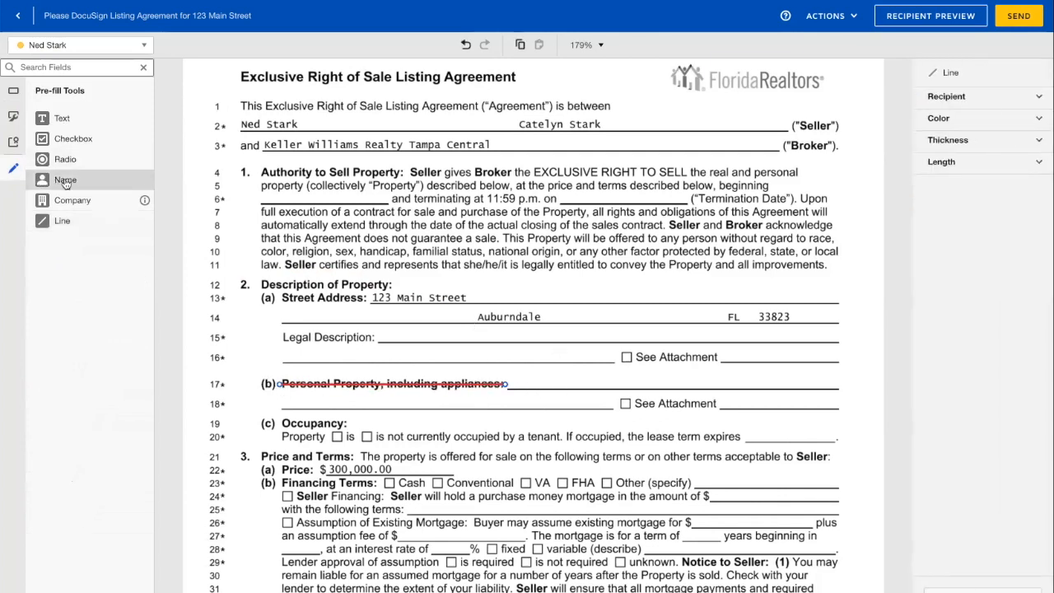
pyautogui.moveTo(64, 120); pyautogui.dragTo(372, 294)
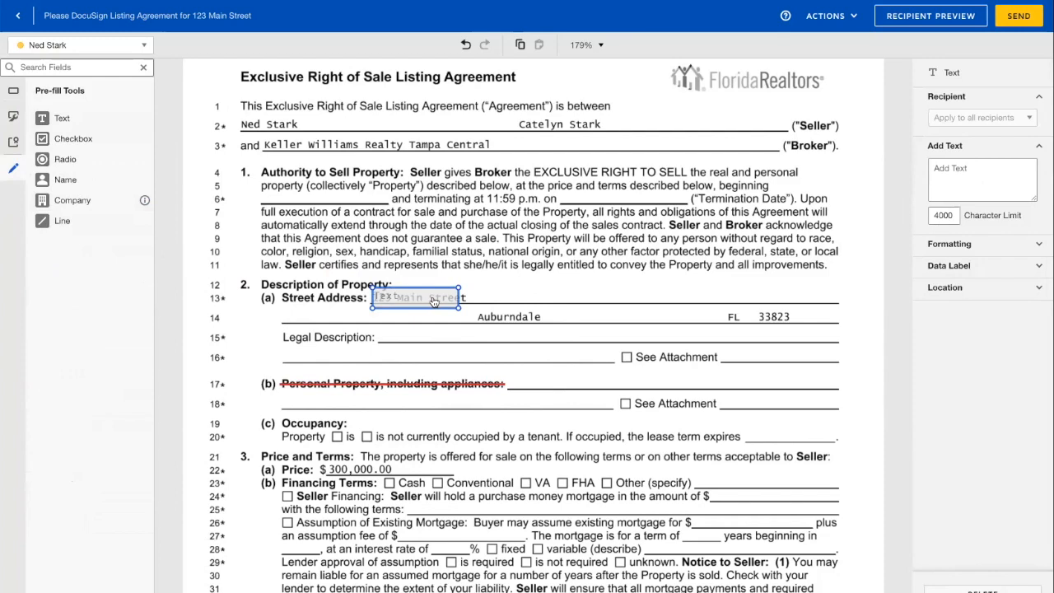
pyautogui.moveTo(445, 306); pyautogui.dragTo(492, 336)
pyautogui.press('Delete')
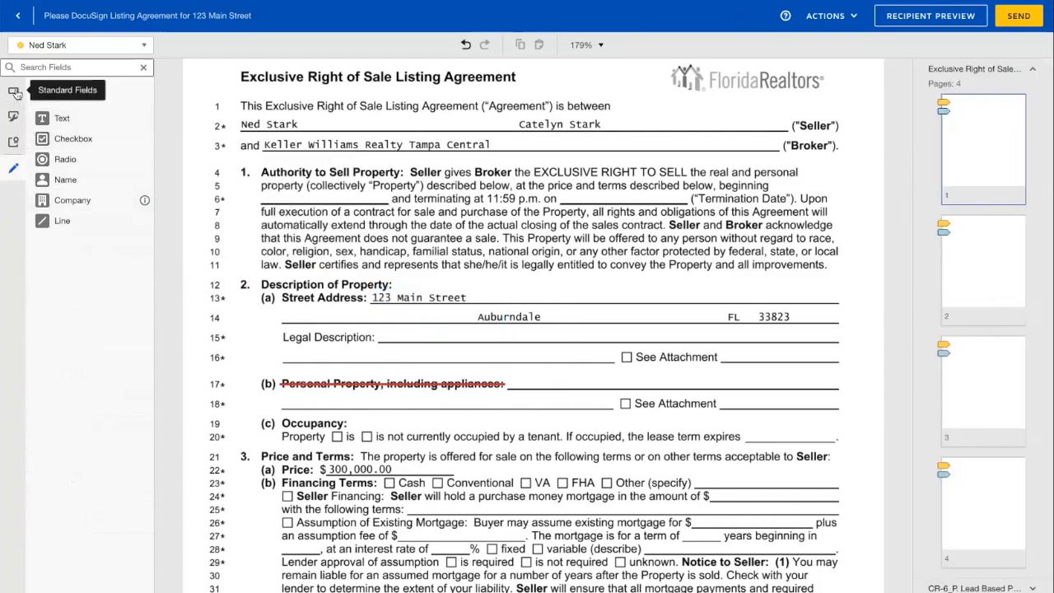
pyautogui.click(16, 93)
pyautogui.moveTo(88, 305); pyautogui.dragTo(439, 311)
pyautogui.moveTo(453, 312); pyautogui.dragTo(435, 296)
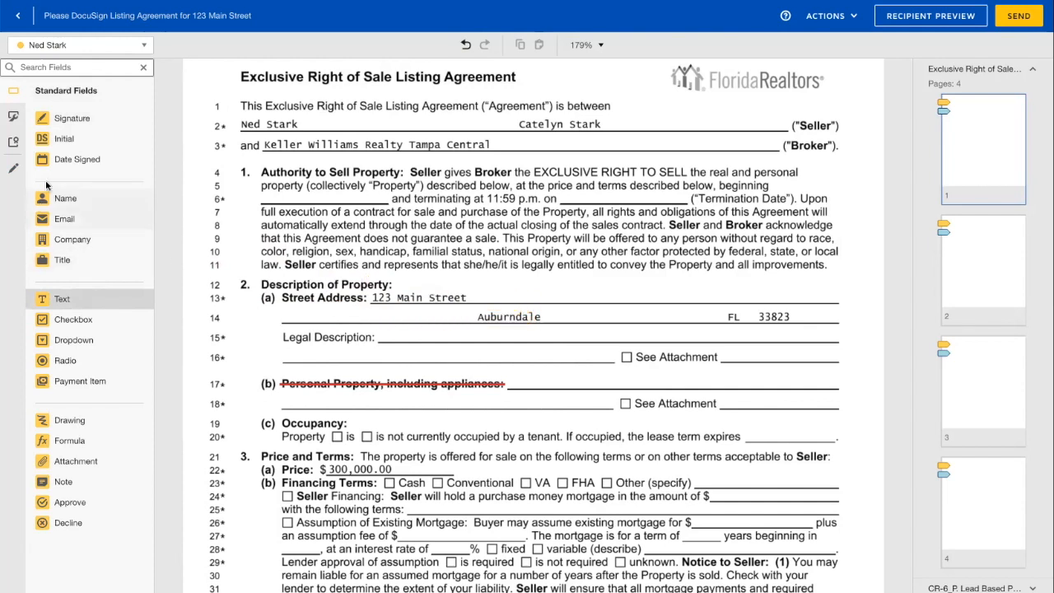
pyautogui.click(14, 171)
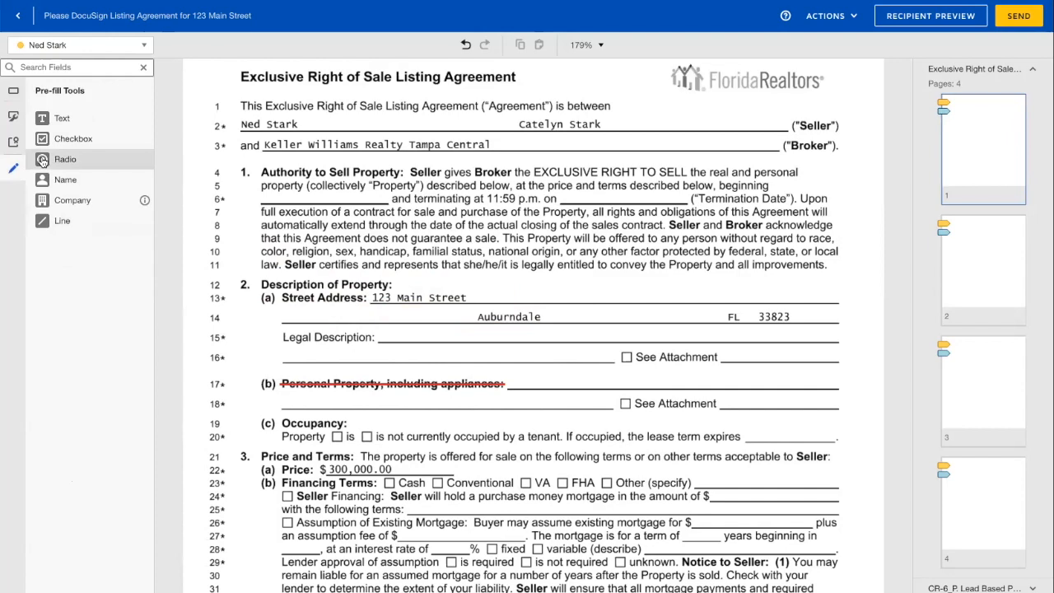
pyautogui.click(12, 93)
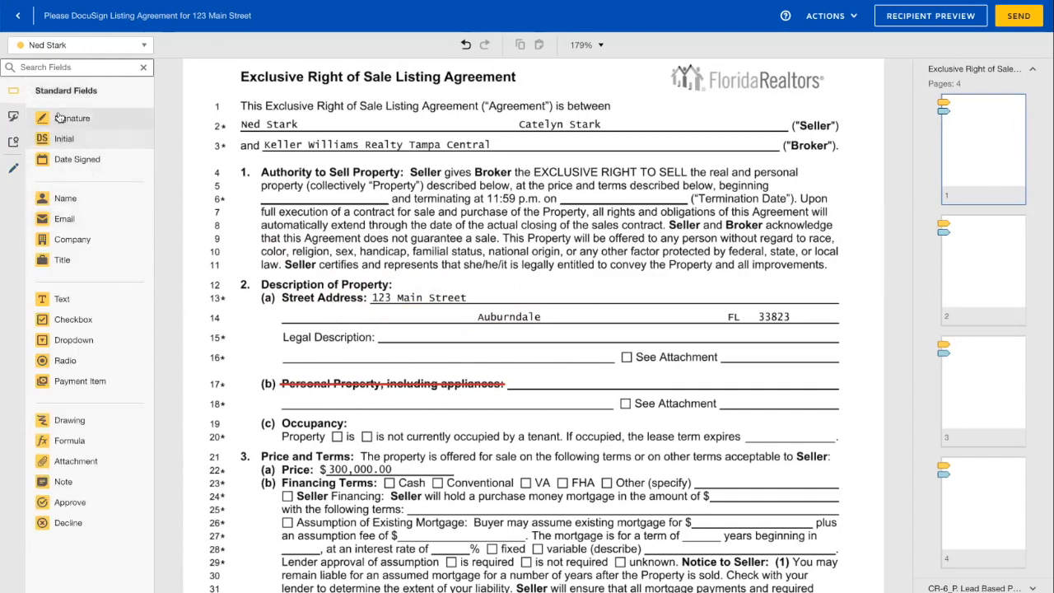
pyautogui.scroll(-10, 351, 293)
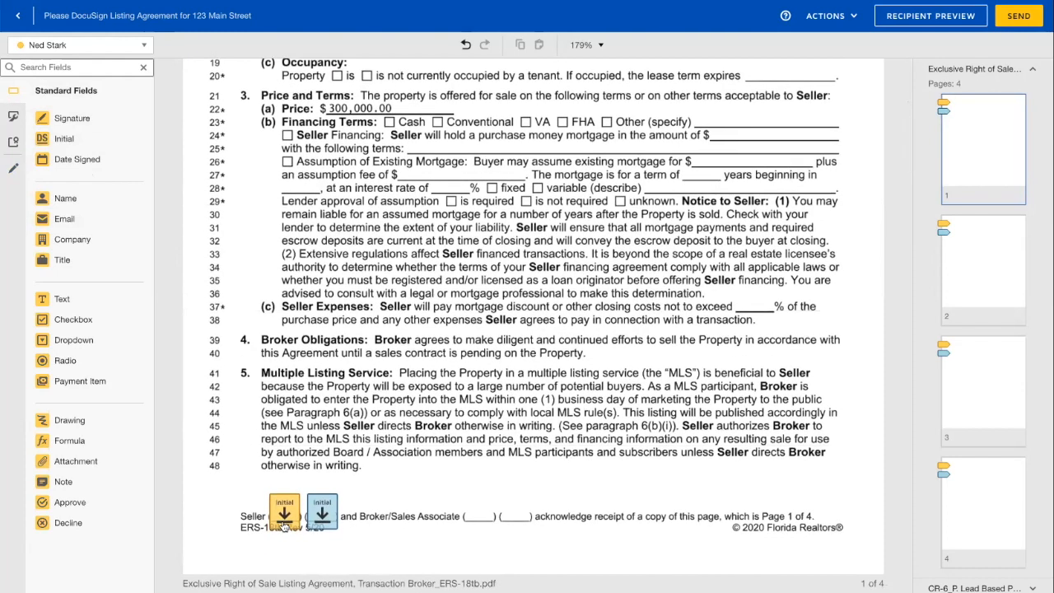
pyautogui.scroll(1, 313, 516)
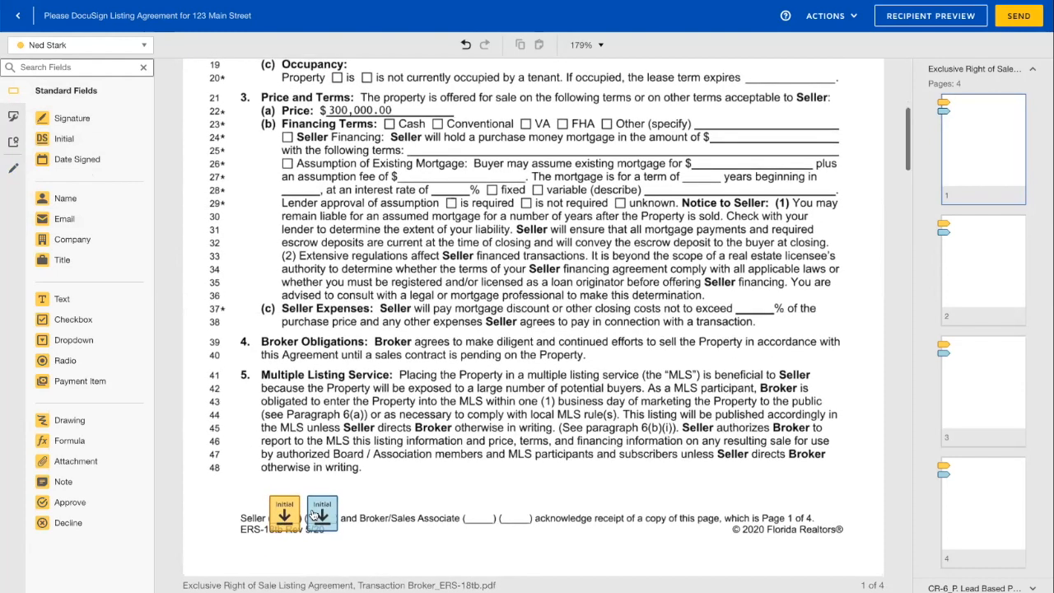
pyautogui.scroll(1, 275, 522)
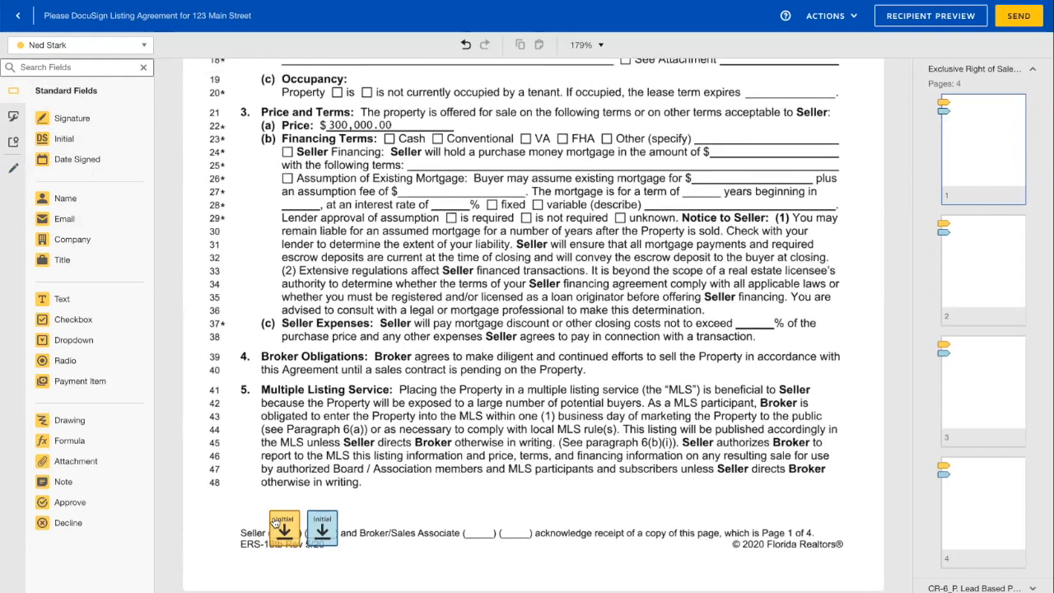
pyautogui.scroll(3, 275, 522)
pyautogui.scroll(1, 225, 437)
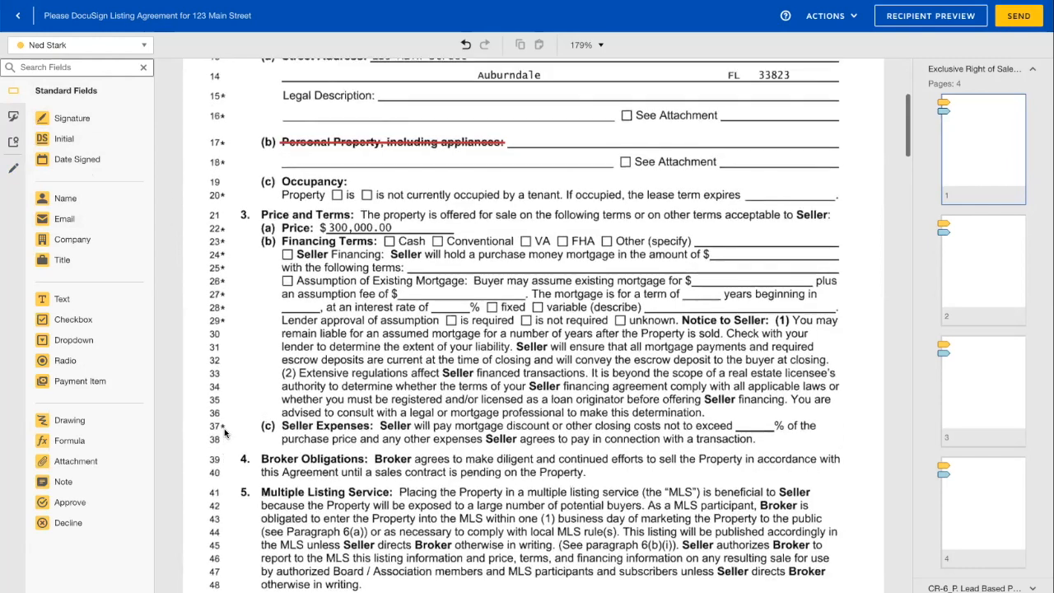
pyautogui.scroll(-3, 234, 445)
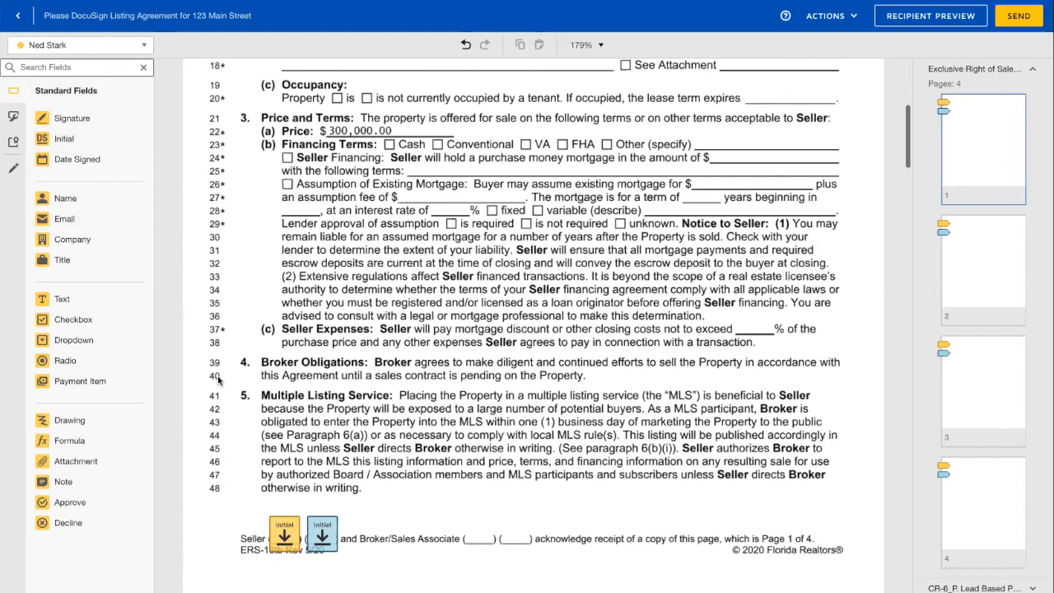
pyautogui.scroll(-2, 221, 382)
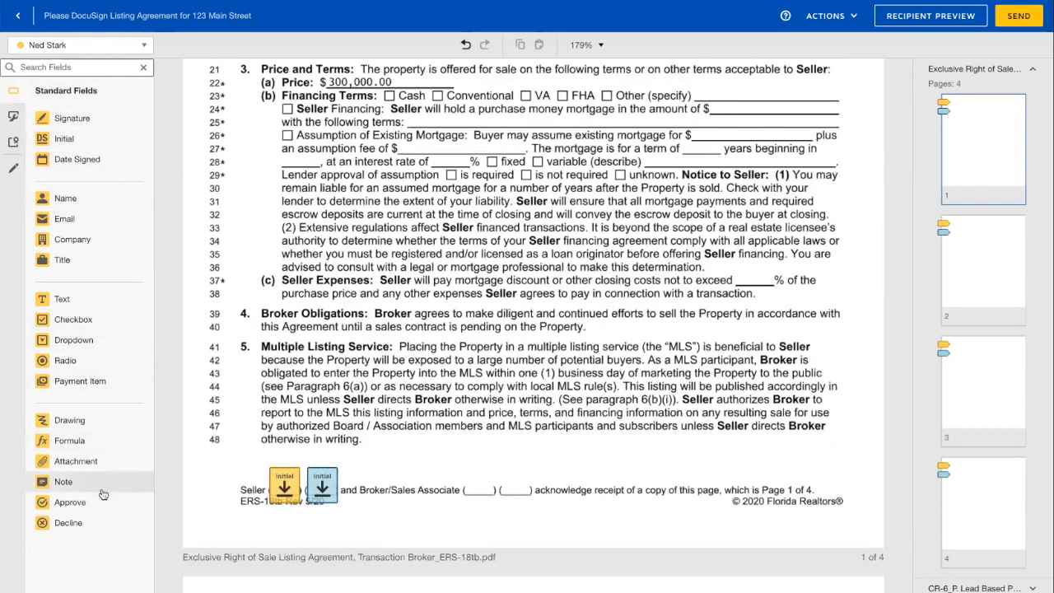
pyautogui.click(91, 48)
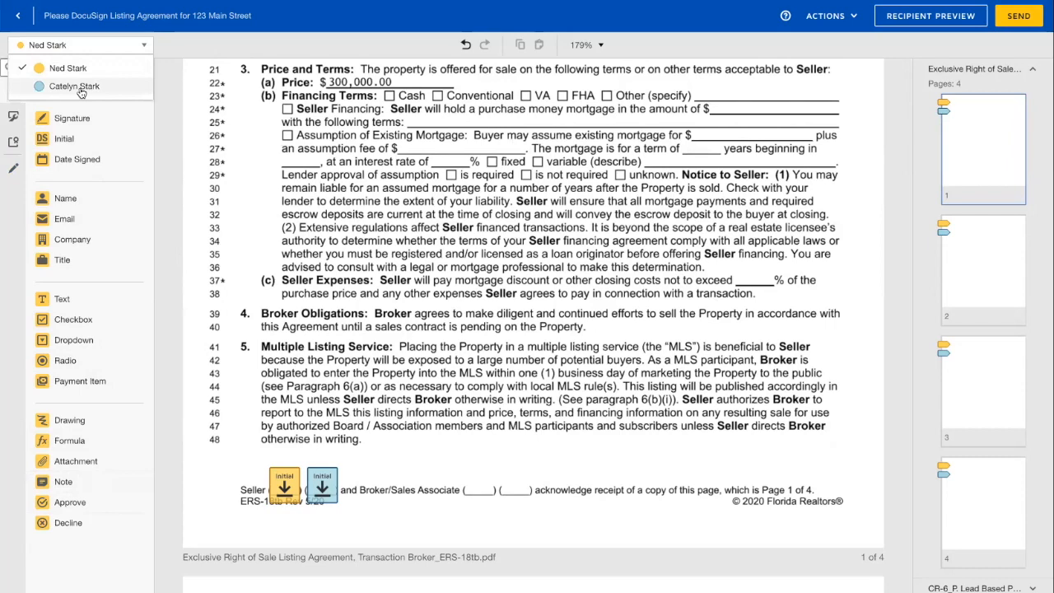
pyautogui.click(80, 90)
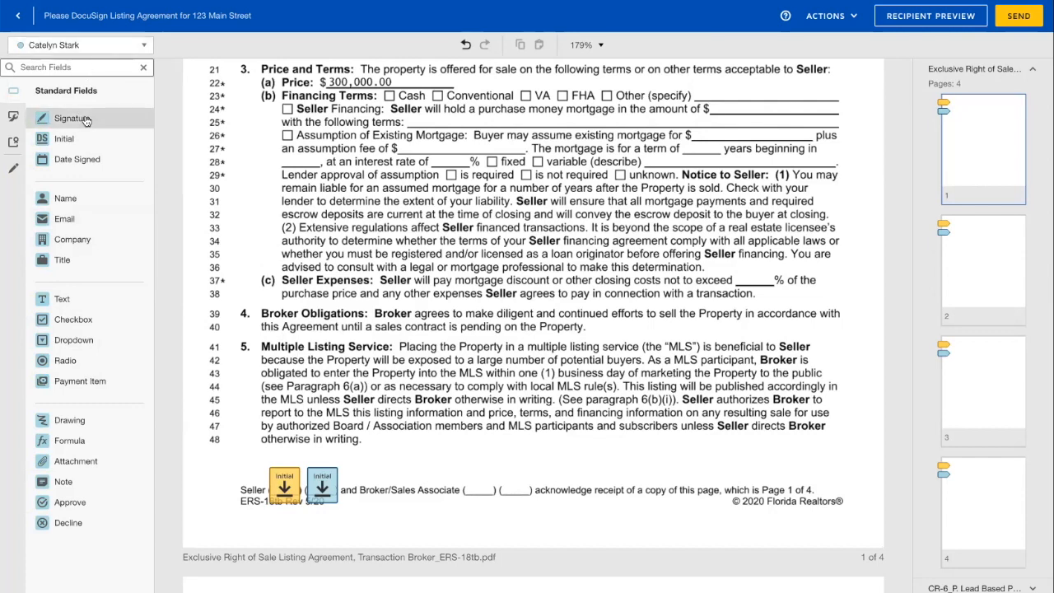
pyautogui.click(82, 46)
pyautogui.click(70, 68)
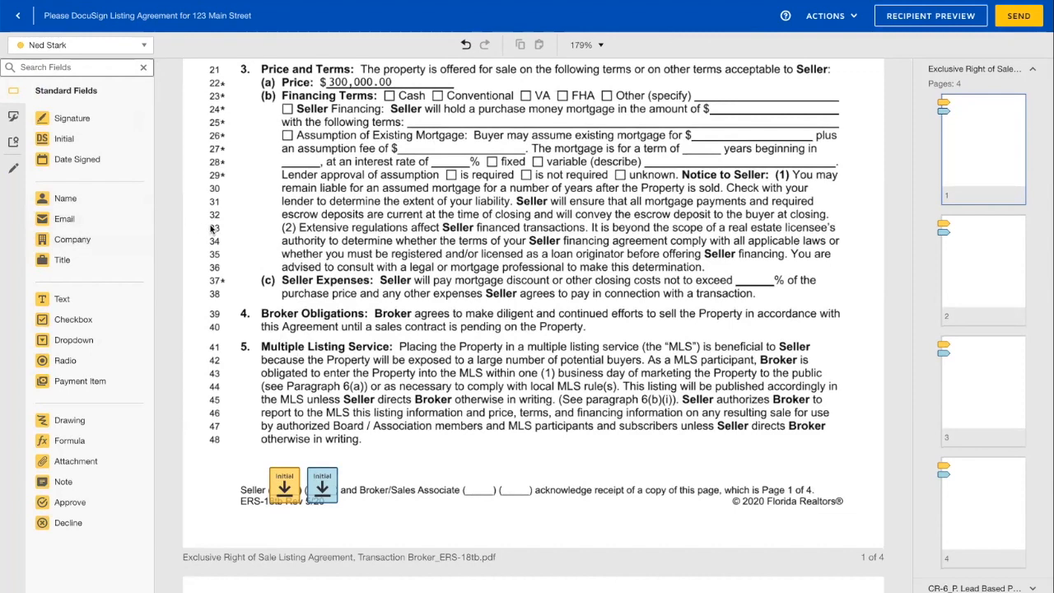
pyautogui.scroll(3, 221, 222)
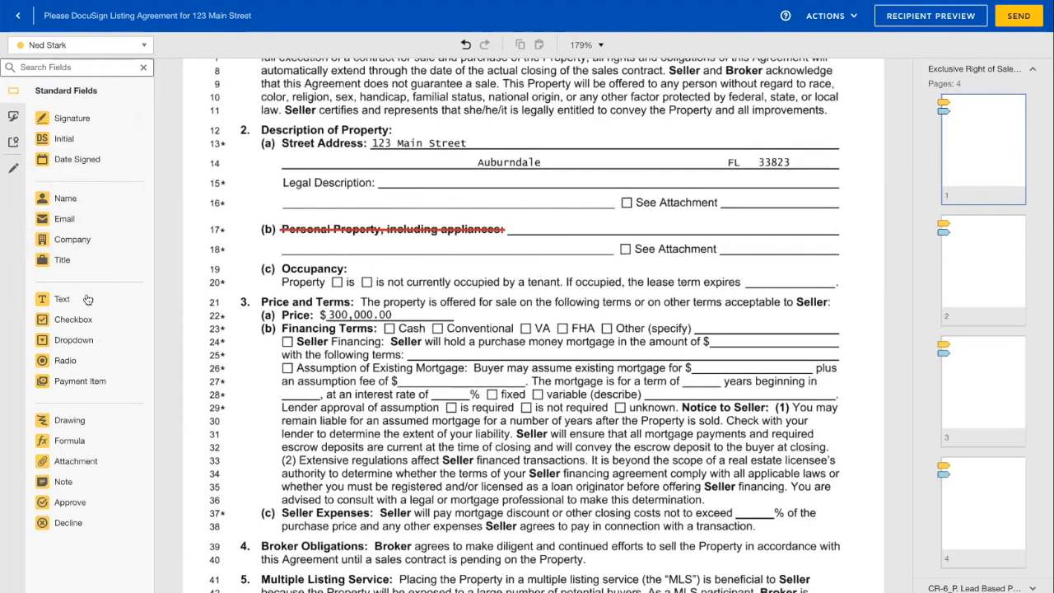
pyautogui.moveTo(84, 298); pyautogui.dragTo(688, 252)
pyautogui.moveTo(59, 155); pyautogui.dragTo(749, 263)
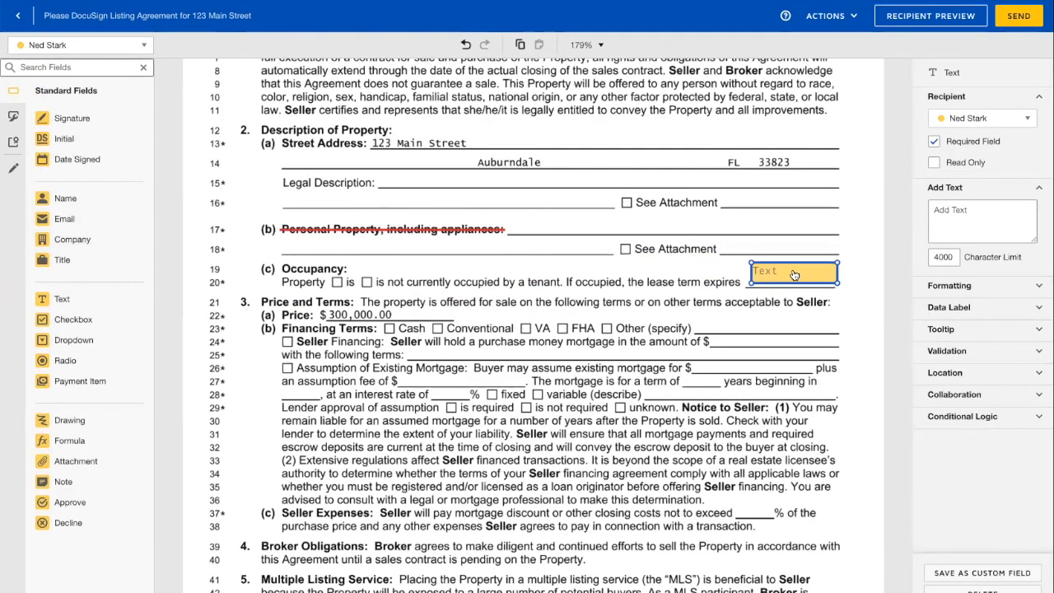
pyautogui.click(947, 402)
pyautogui.click(934, 414)
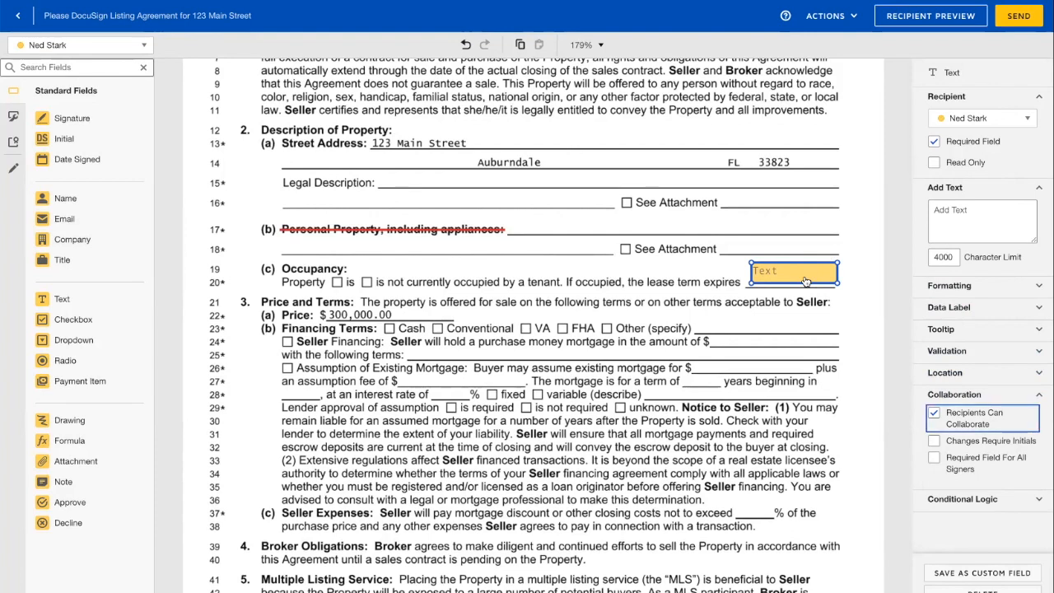
pyautogui.click(795, 310)
pyautogui.click(808, 281)
pyautogui.press('Delete')
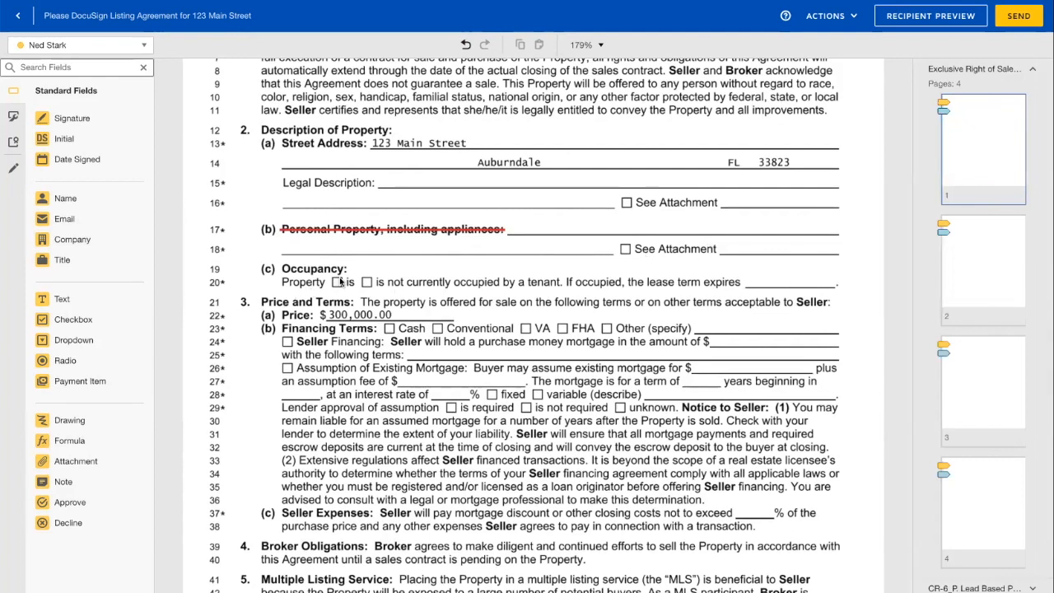
# - Scroll through all four listing agreement pages to the Comprehensive Rider's lead-based paint disclosure section
pyautogui.scroll(-3, 401, 284)
pyautogui.scroll(-2, 401, 284)
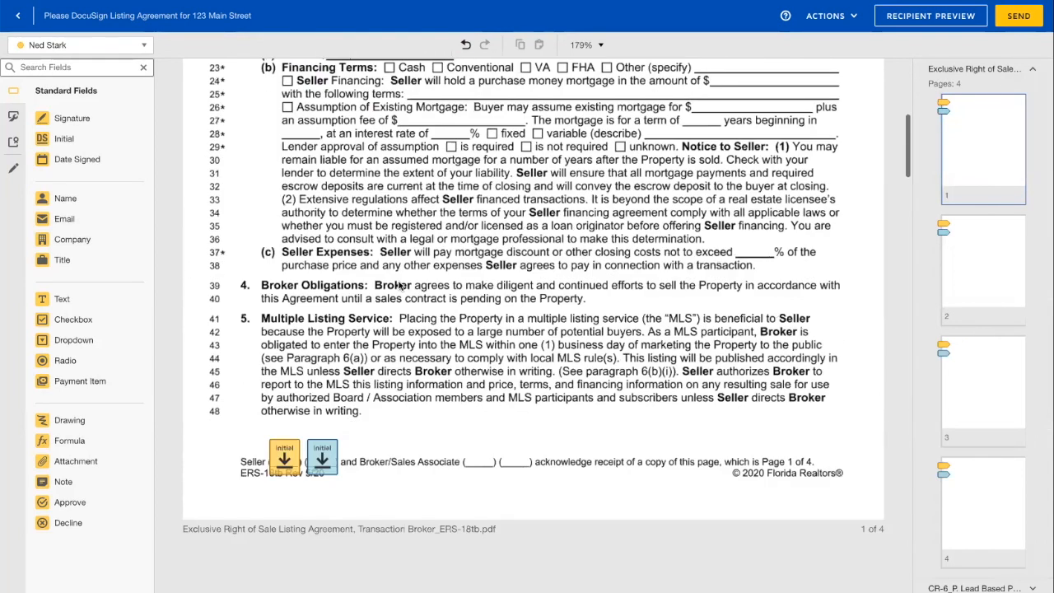
pyautogui.scroll(-8, 401, 284)
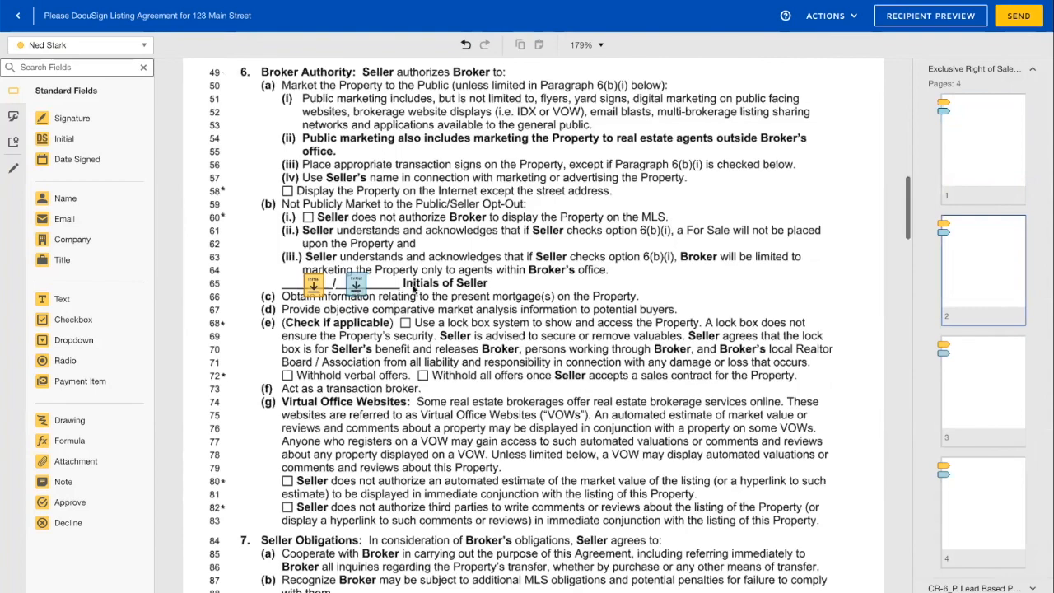
pyautogui.scroll(-4, 414, 287)
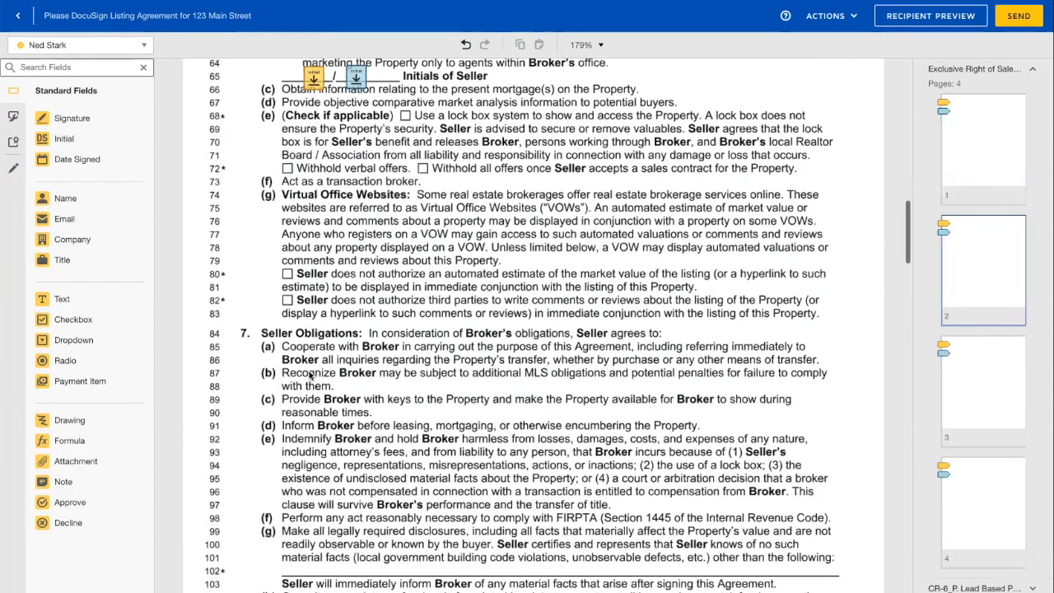
pyautogui.scroll(-5, 319, 401)
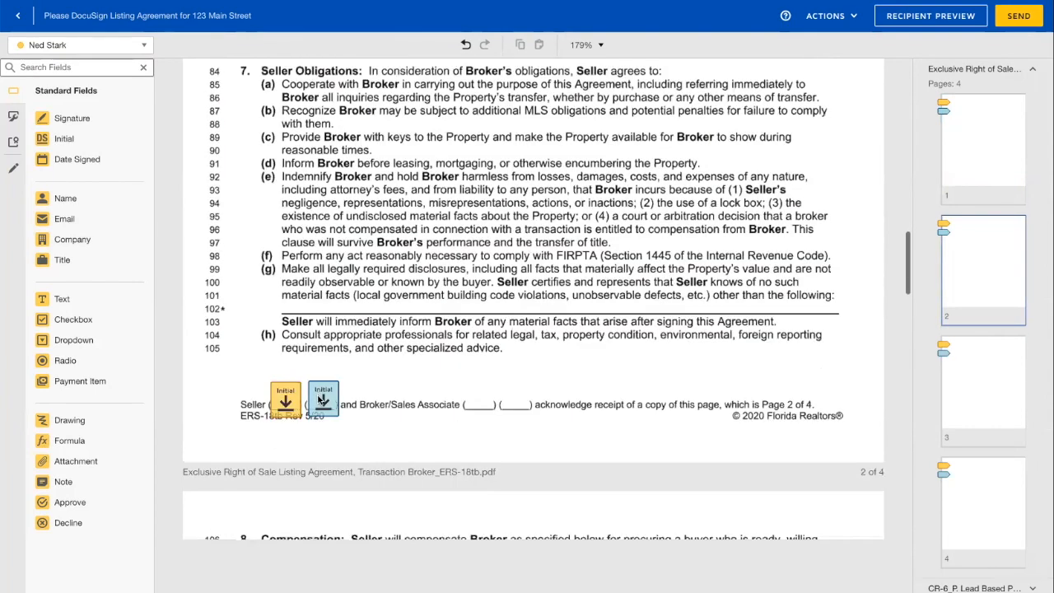
pyautogui.scroll(-12, 320, 401)
pyautogui.scroll(-15, 321, 399)
pyautogui.scroll(-7, 321, 396)
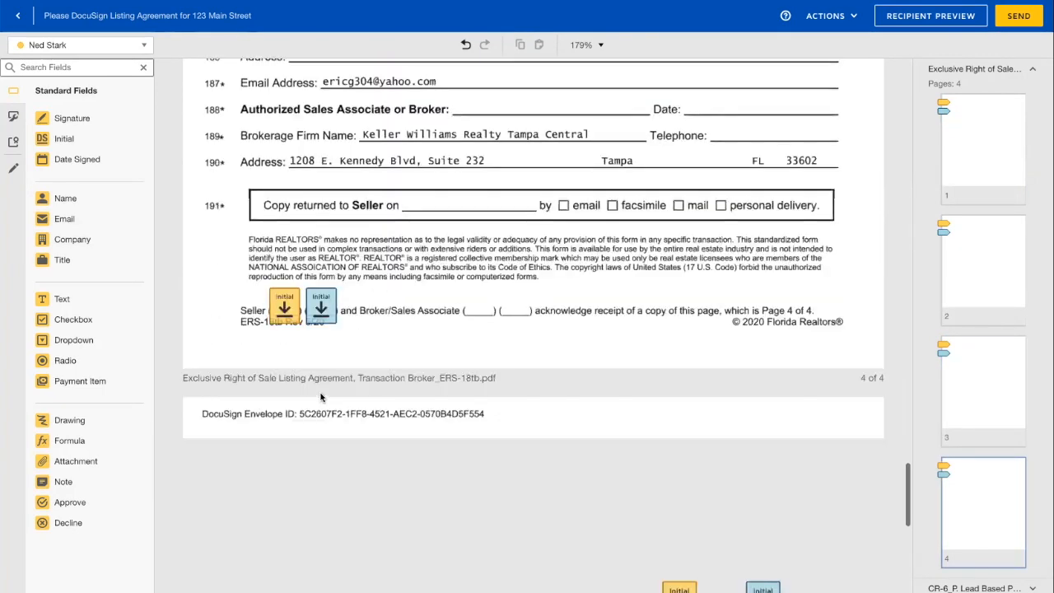
pyautogui.scroll(-4, 321, 397)
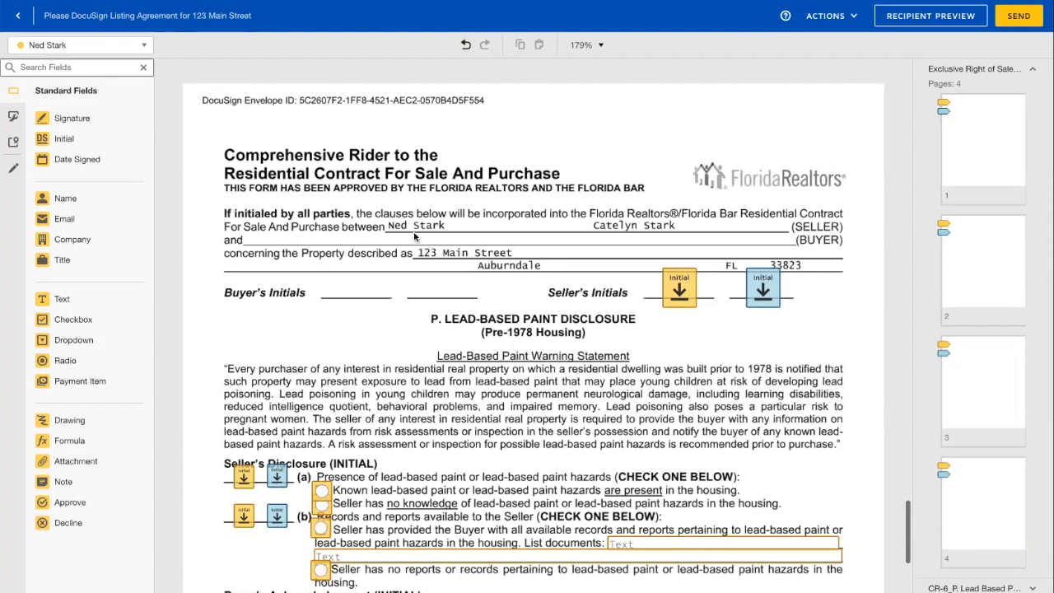
pyautogui.scroll(-1, 413, 231)
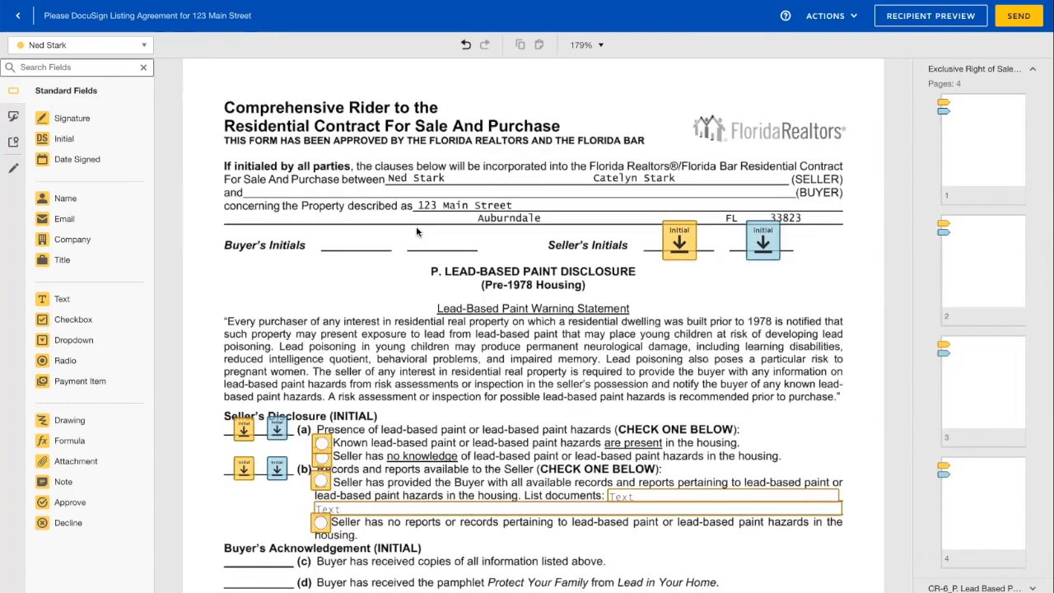
pyautogui.scroll(-2, 478, 209)
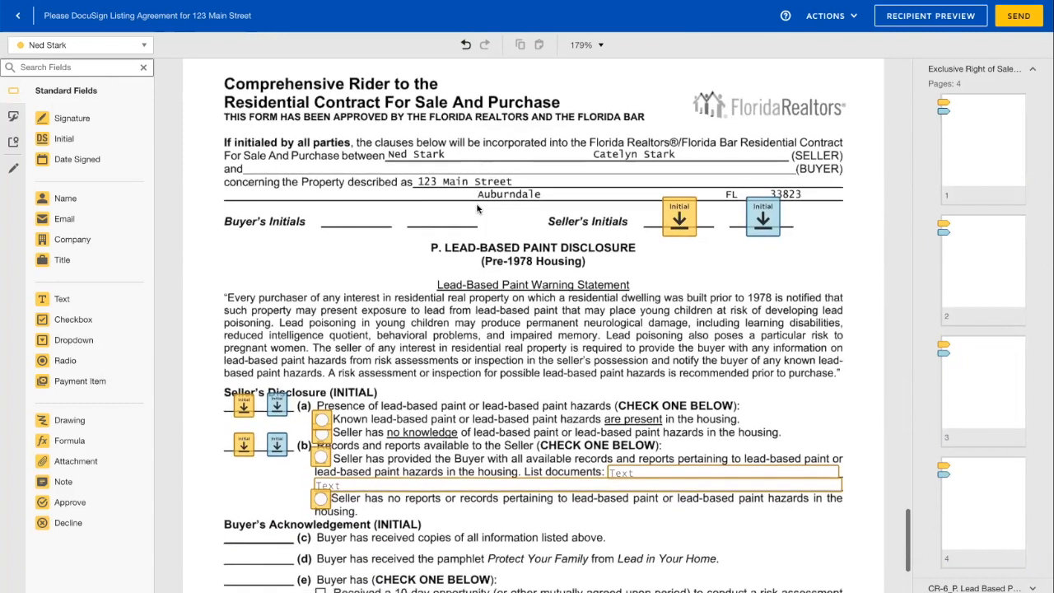
pyautogui.scroll(-1, 319, 362)
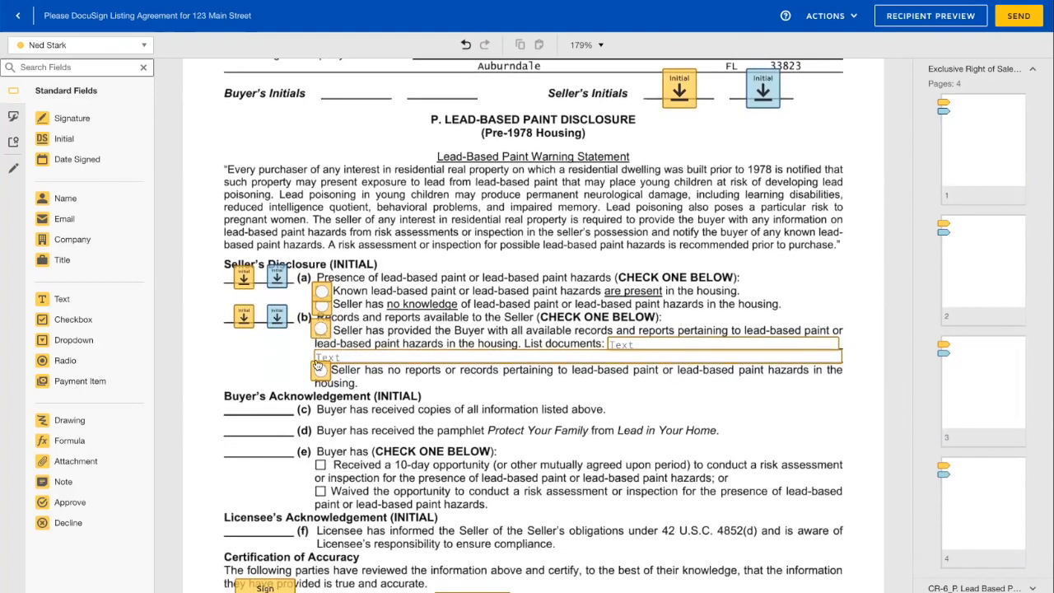
pyautogui.scroll(-1, 318, 365)
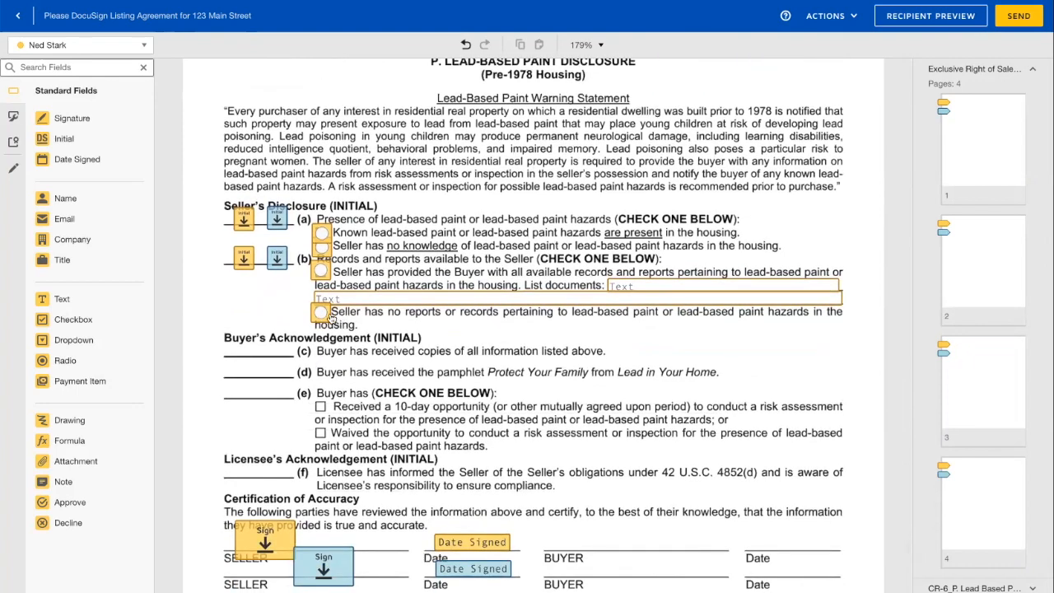
pyautogui.click(321, 315)
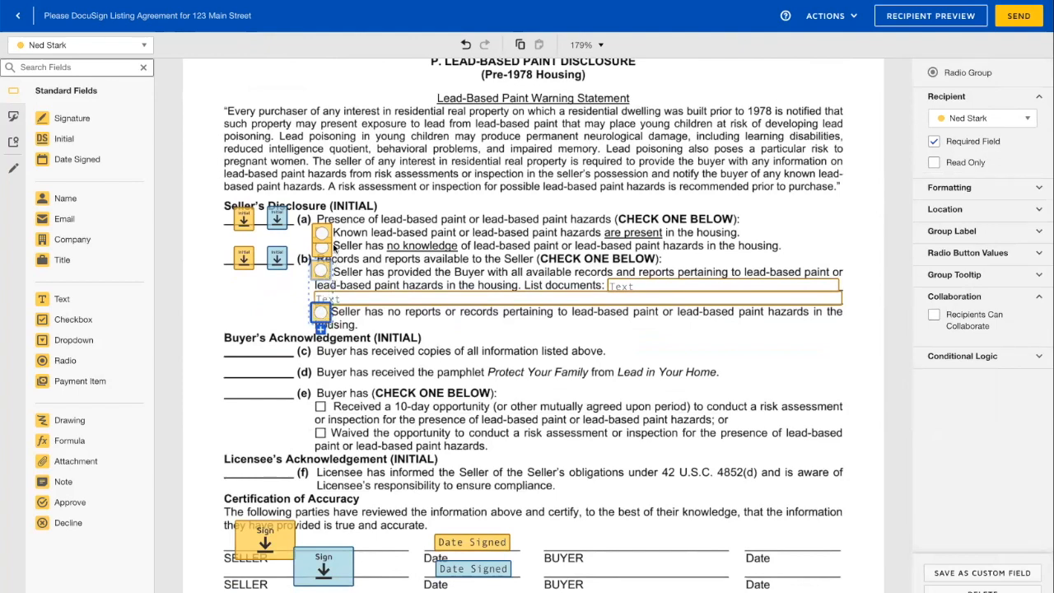
pyautogui.click(351, 328)
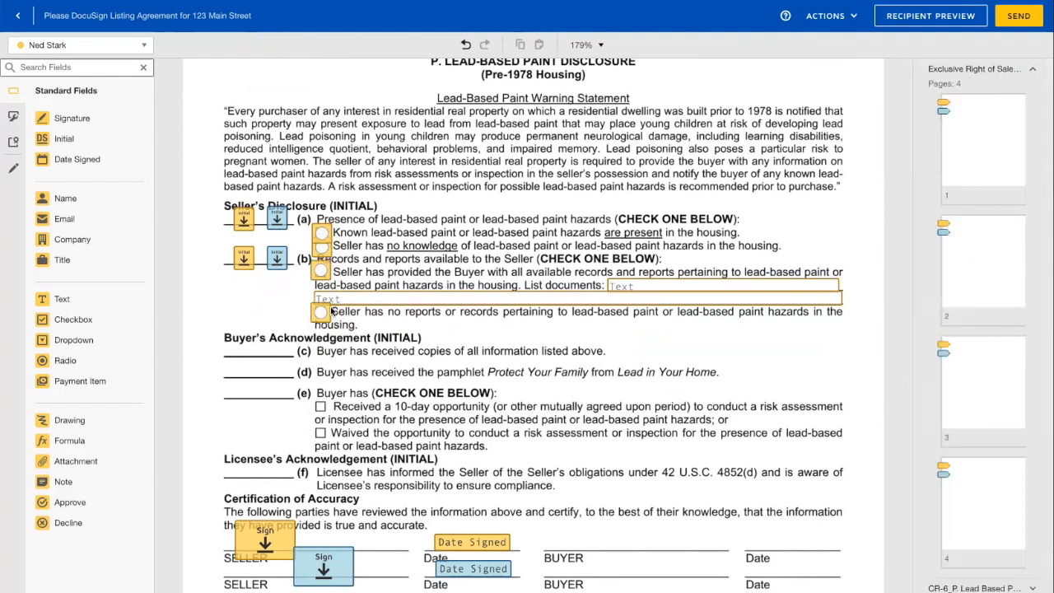
pyautogui.scroll(-1, 322, 275)
pyautogui.click(321, 227)
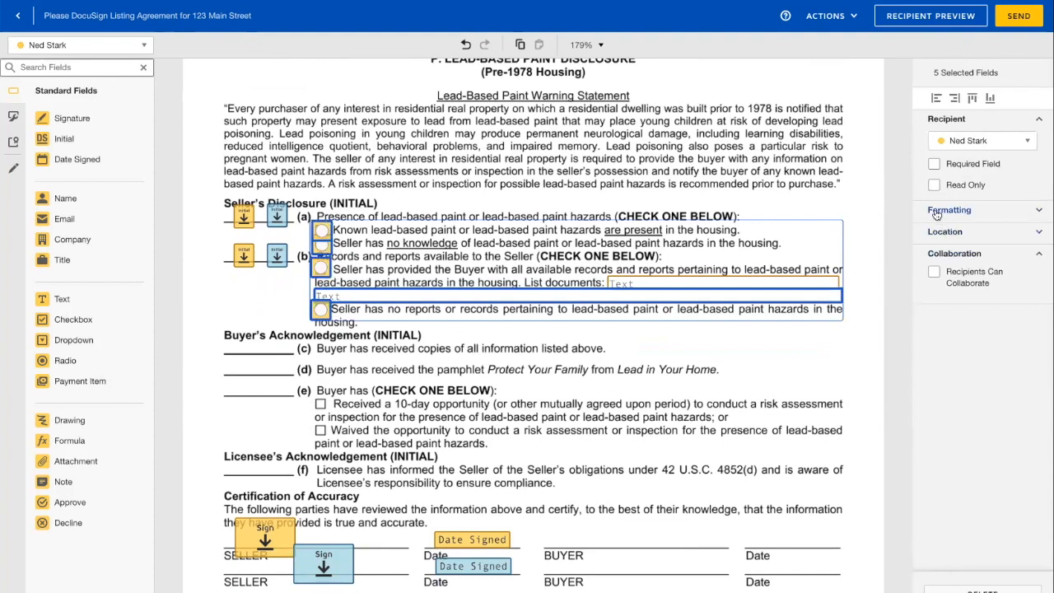
pyautogui.click(935, 164)
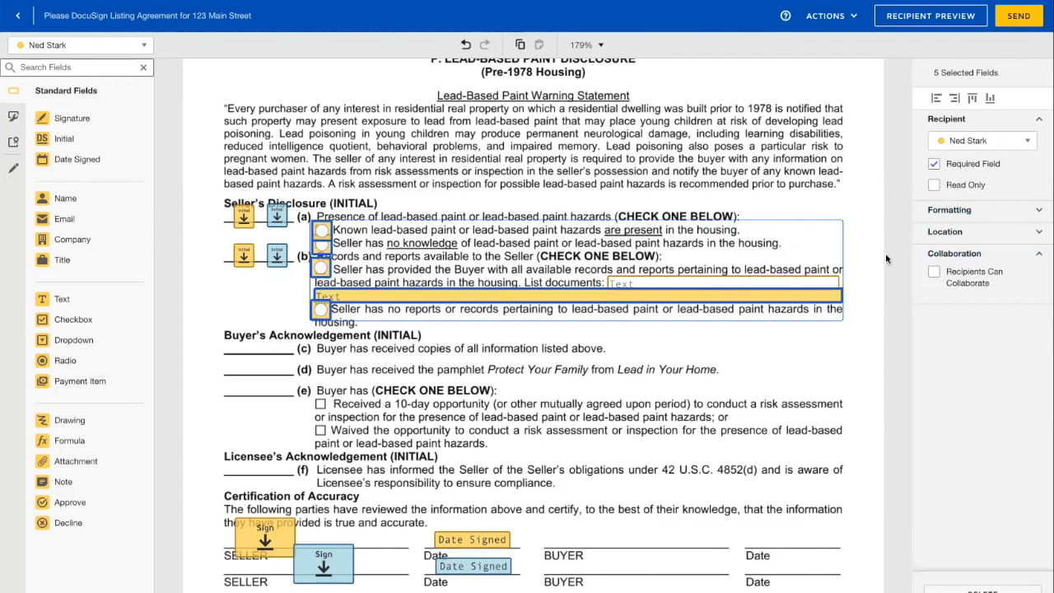
pyautogui.click(935, 273)
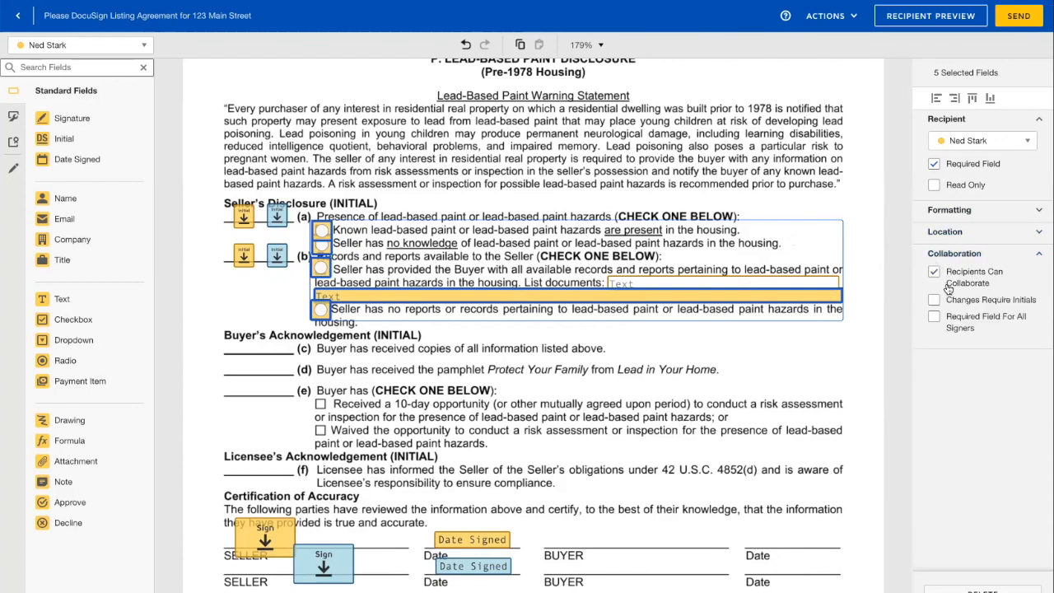
pyautogui.click(934, 274)
pyautogui.click(933, 273)
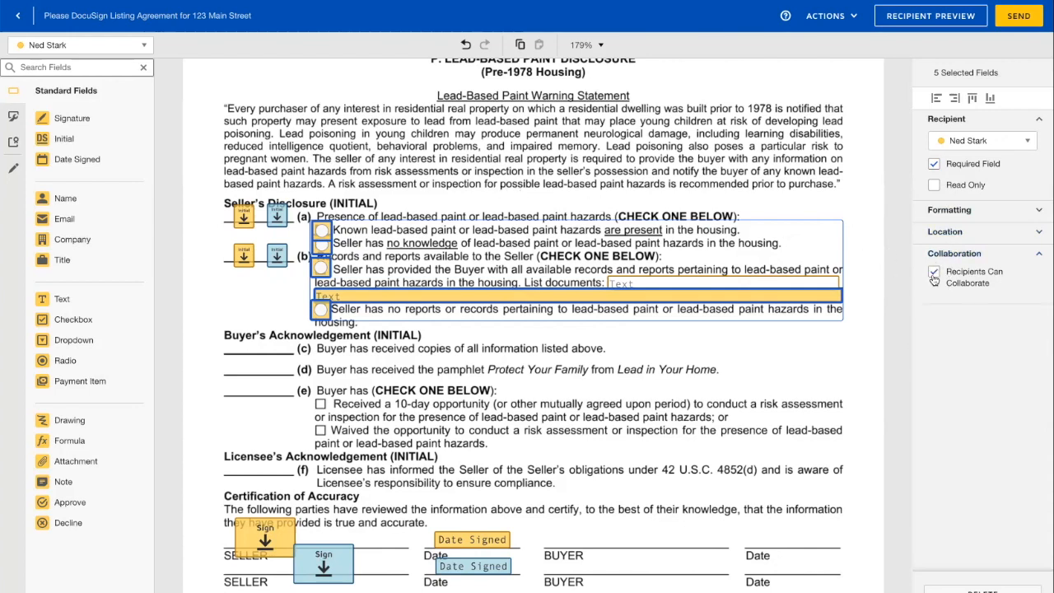
pyautogui.click(934, 164)
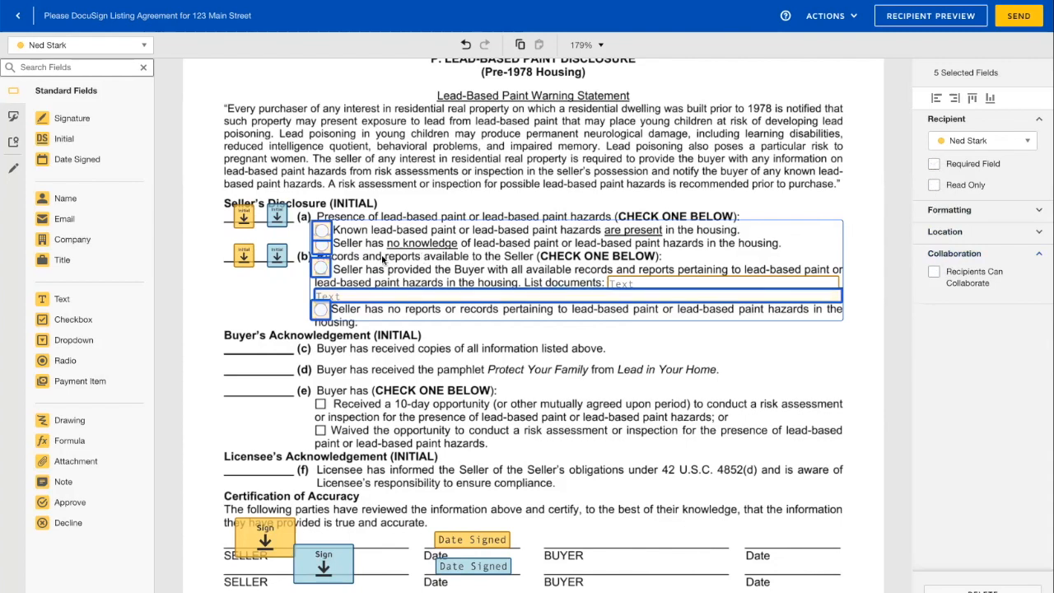
pyautogui.click(269, 298)
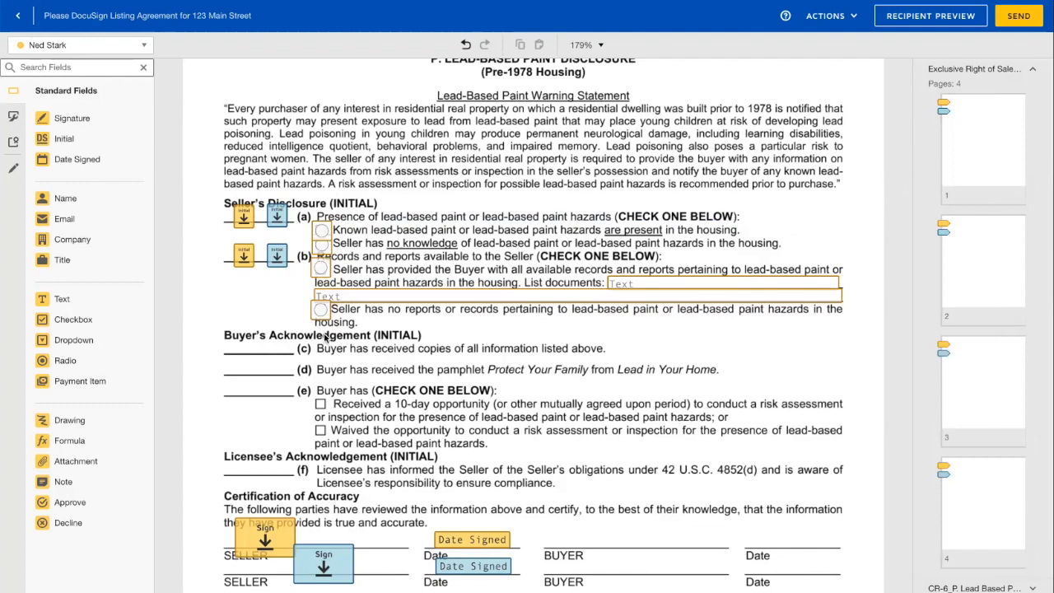
# - Return to the top of the listing agreement and send the two-document envelope to both sellers
pyautogui.scroll(-3, 346, 295)
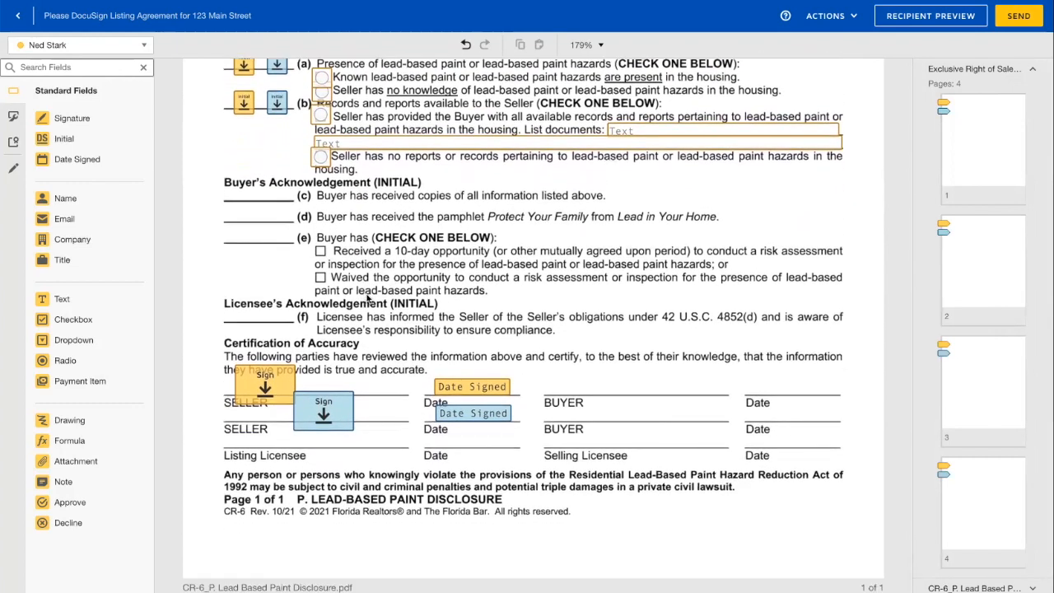
pyautogui.scroll(5, 362, 301)
pyautogui.scroll(1, 368, 298)
pyautogui.scroll(-2, 362, 297)
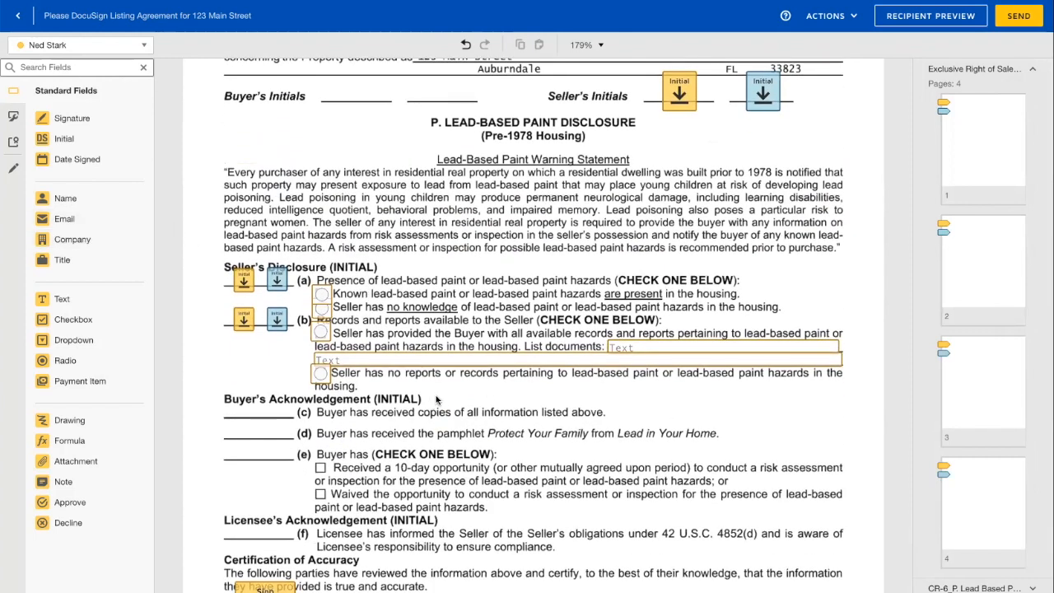
pyautogui.scroll(3, 438, 396)
pyautogui.scroll(5, 12, 169)
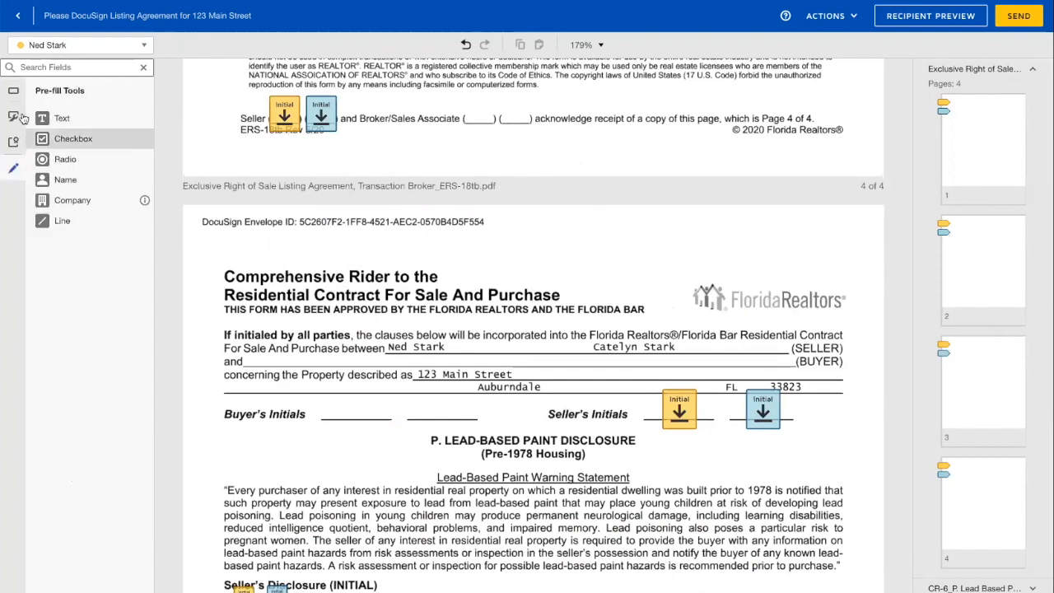
pyautogui.scroll(6, 437, 256)
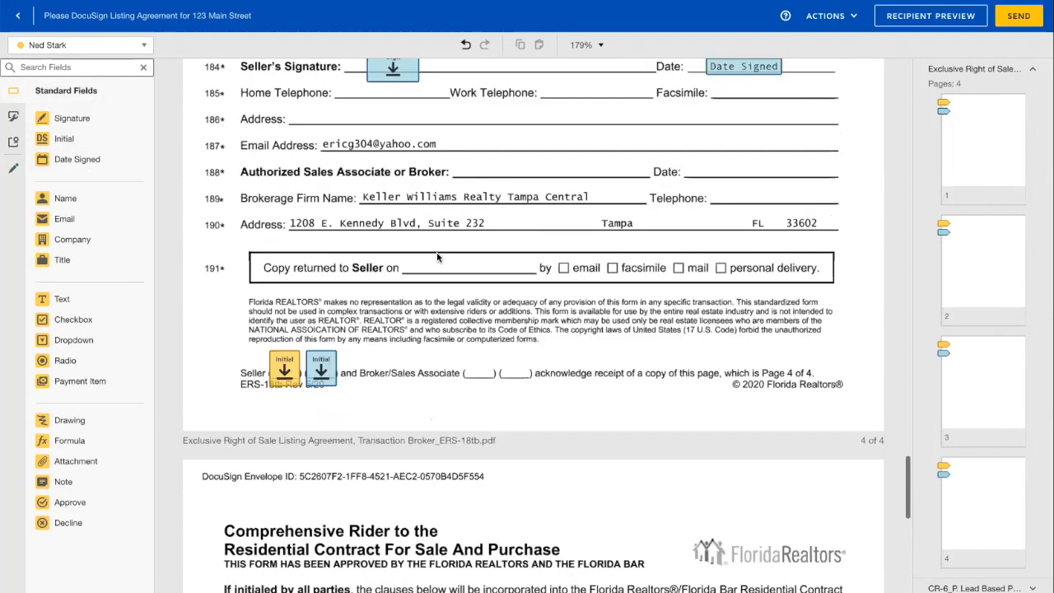
pyautogui.scroll(10, 437, 258)
pyautogui.scroll(20, 437, 258)
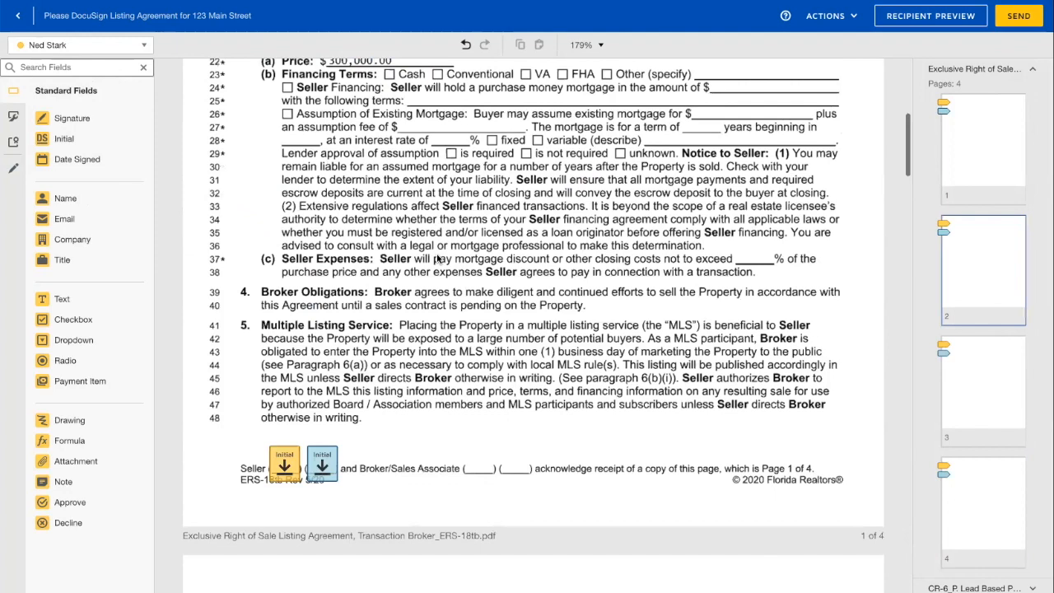
pyautogui.scroll(10, 556, 276)
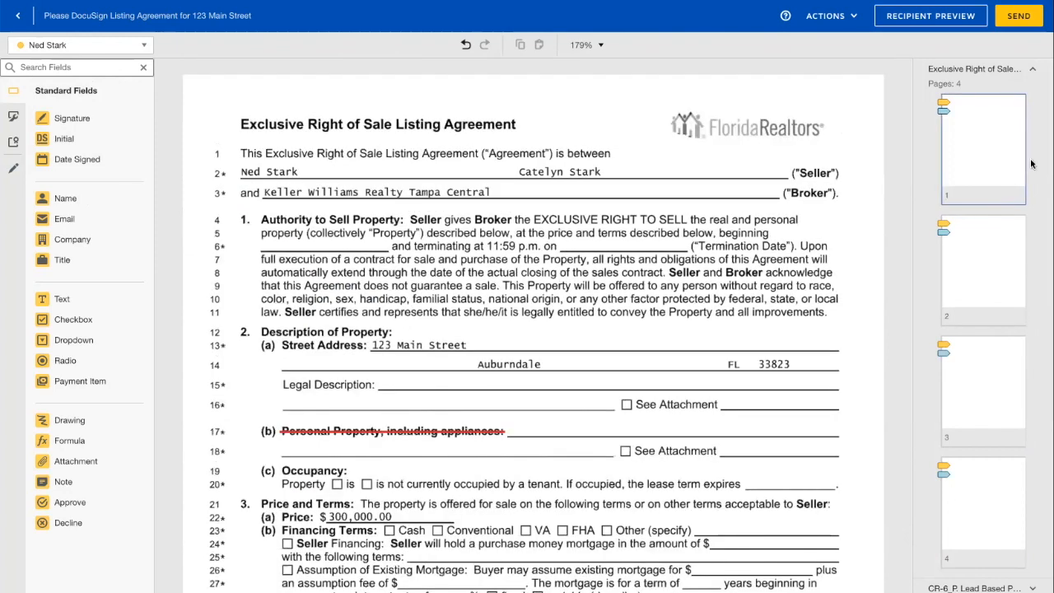
pyautogui.click(1015, 20)
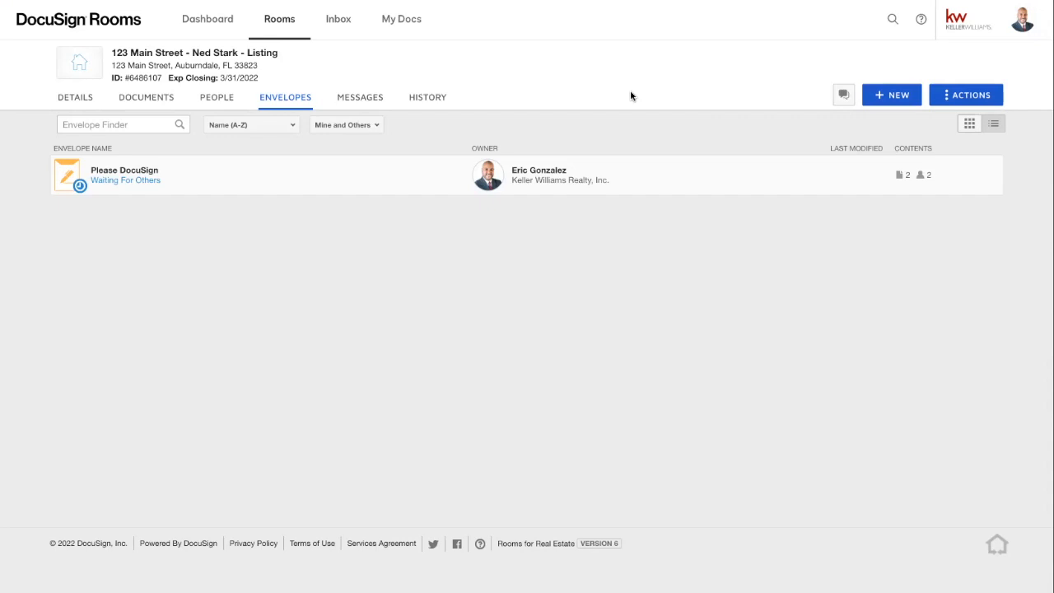
# - Check the owner's contact card, then open the Please DocuSign envelope awaiting both sellers
pyautogui.click(627, 186)
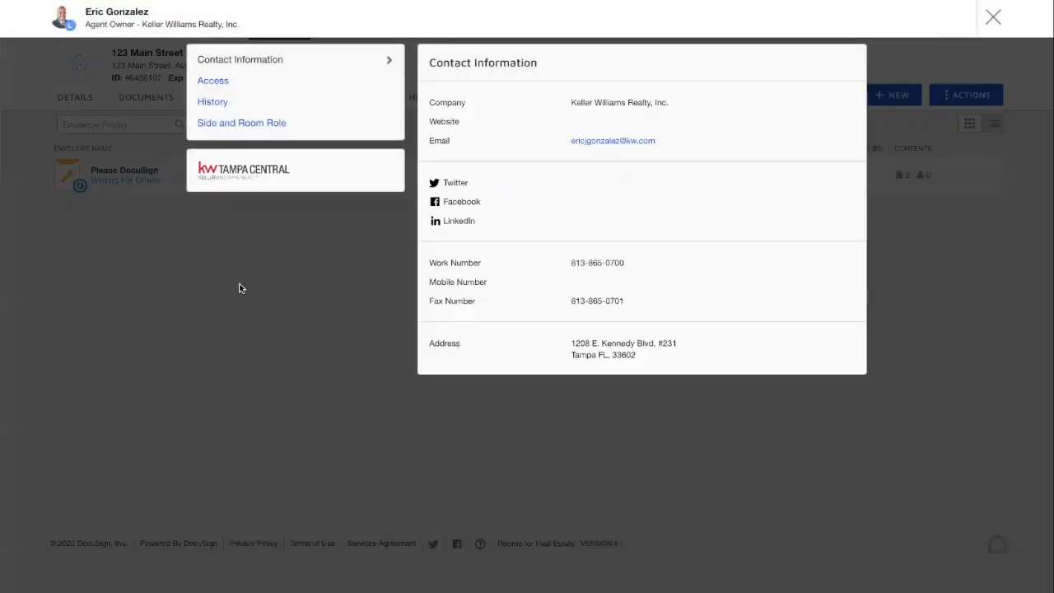
pyautogui.click(993, 20)
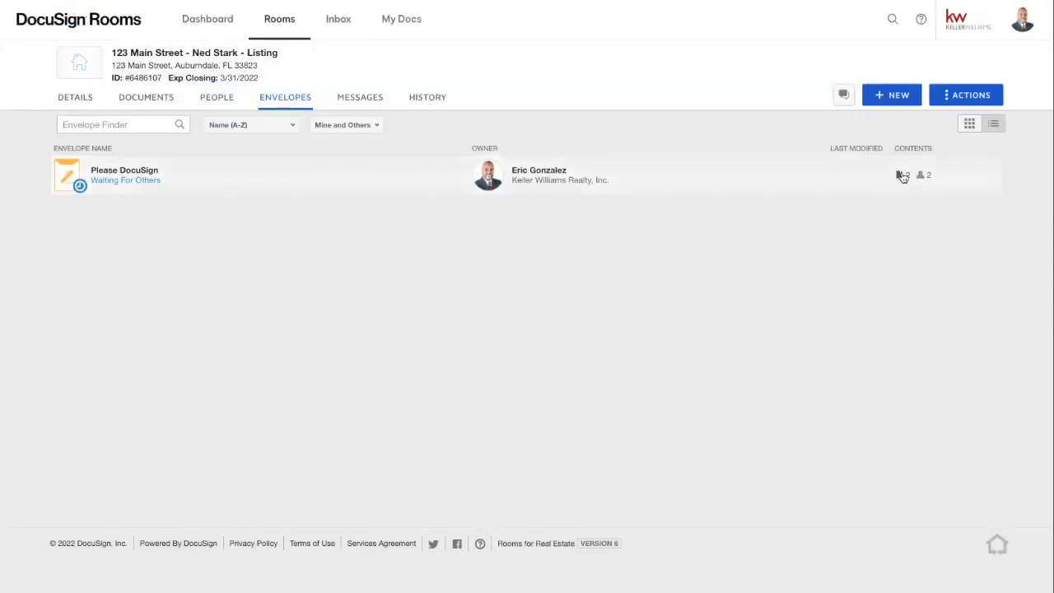
pyautogui.click(921, 177)
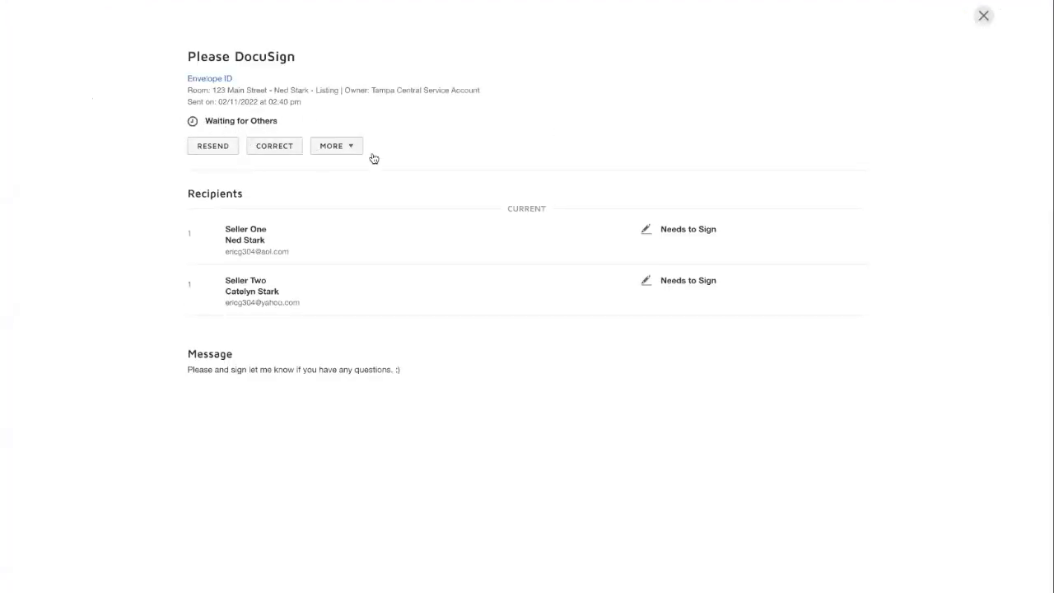
# - Dismiss the envelope's MORE actions list and close the Please DocuSign envelope details
pyautogui.click(337, 145)
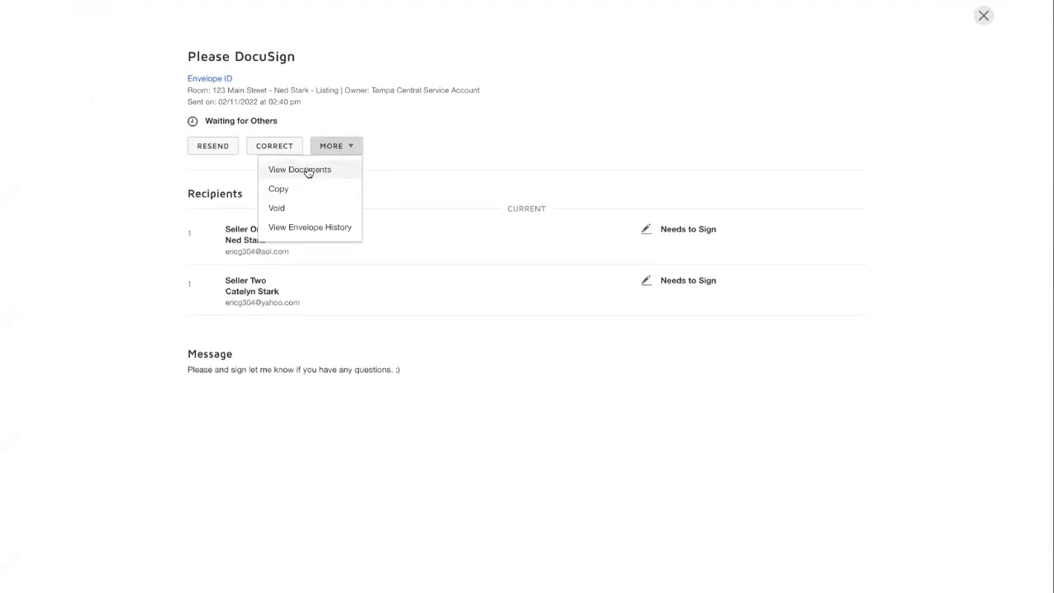
pyautogui.click(415, 143)
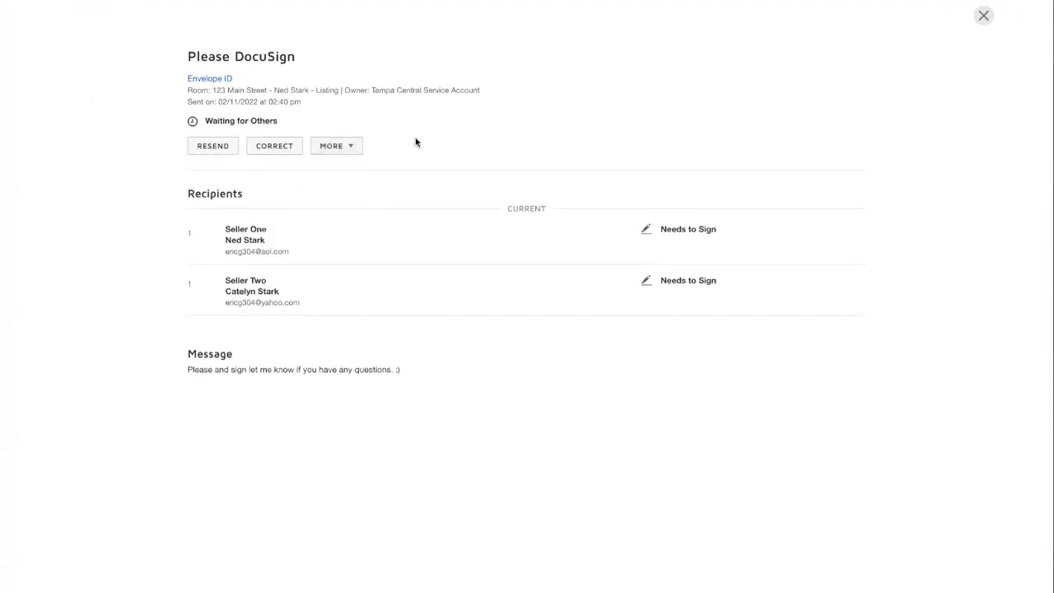
pyautogui.click(983, 15)
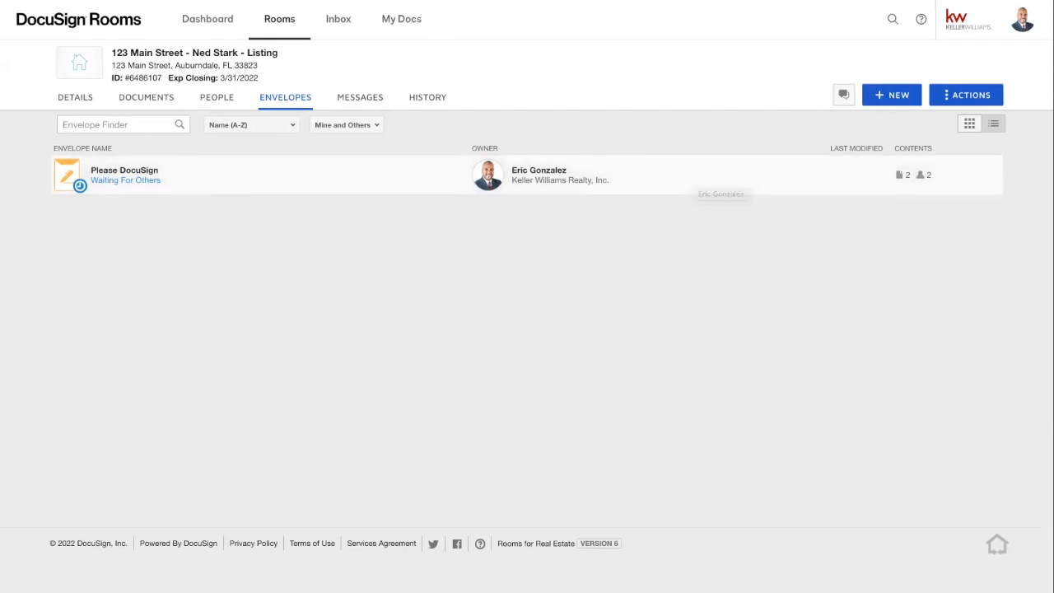
# - Reload the room, confirm both sellers signed Please DocuSign, and view the room's documents
pyautogui.press('super+r')
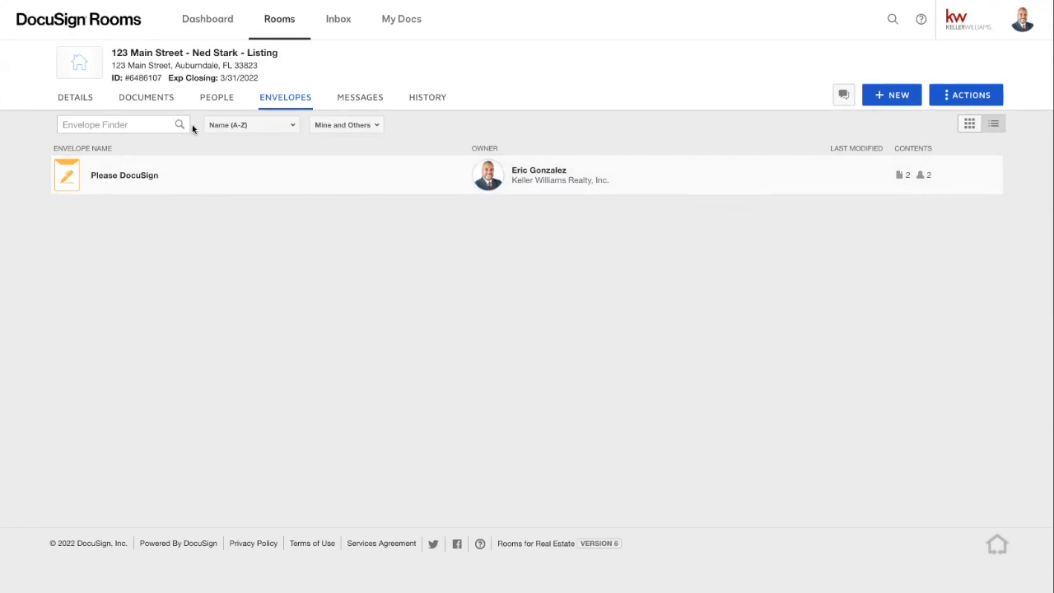
pyautogui.click(224, 99)
pyautogui.click(268, 99)
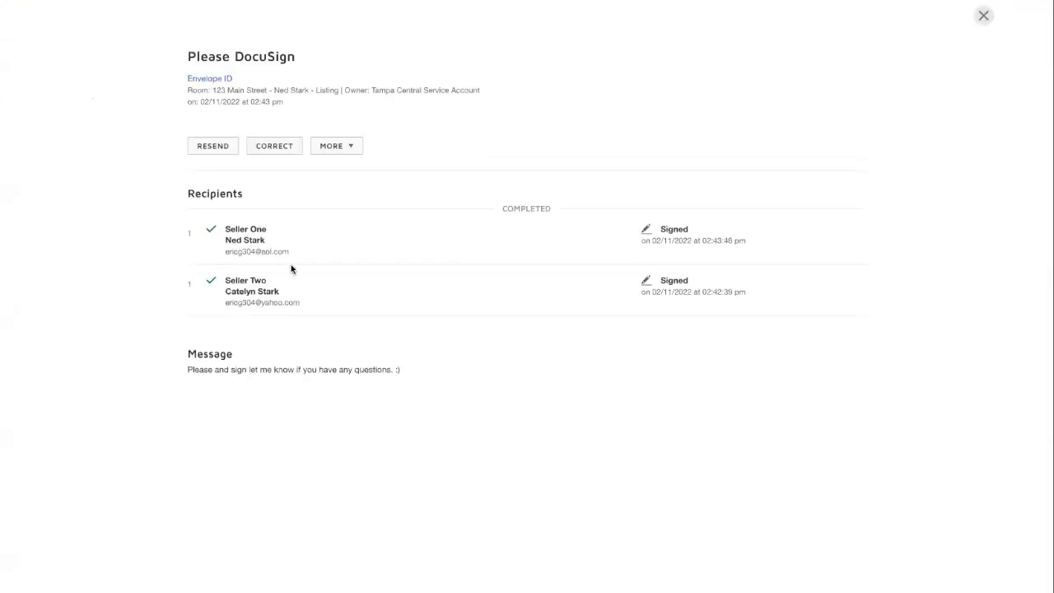
pyautogui.click(984, 15)
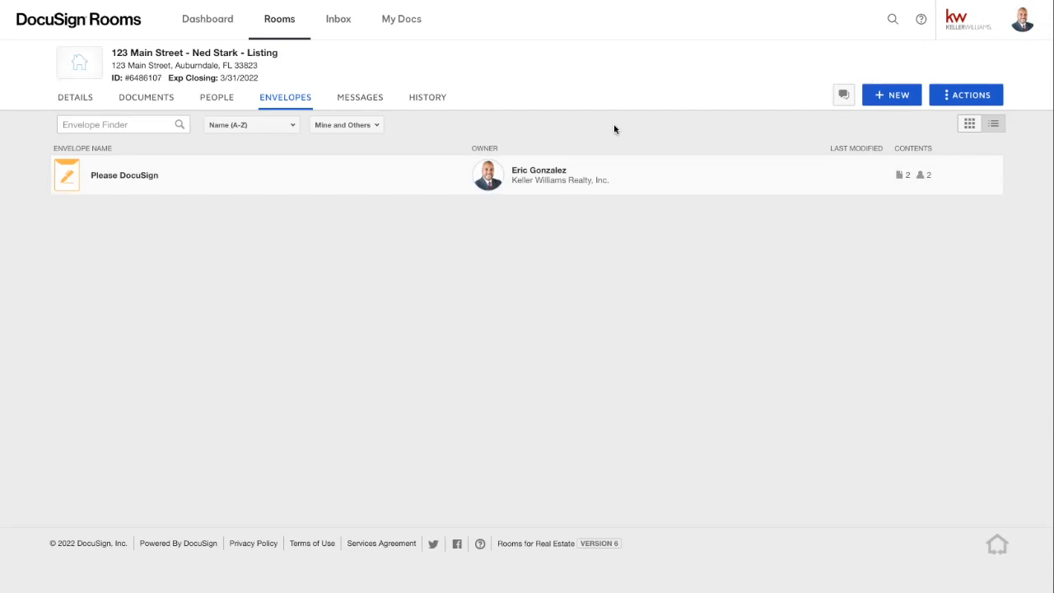
pyautogui.click(157, 99)
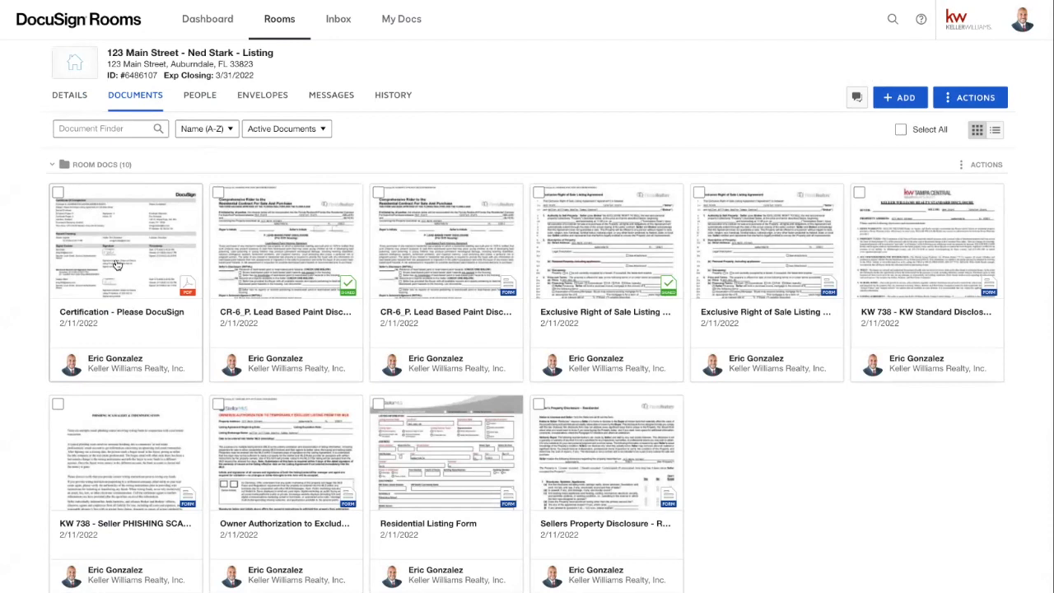
# - Select the Certification - Please DocuSign card and archive it, leaving 9 active documents
pyautogui.click(58, 192)
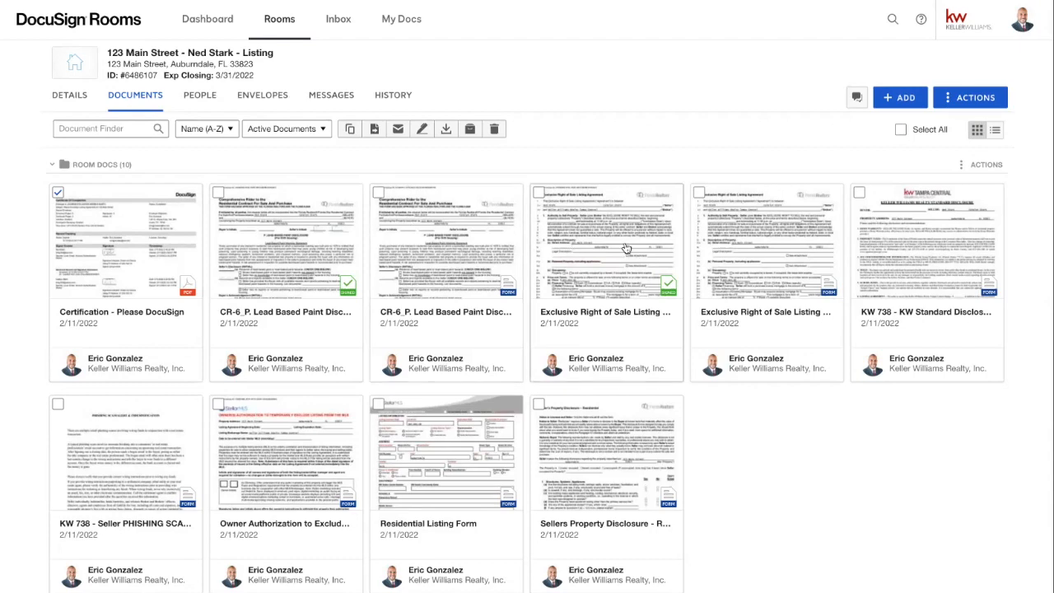
pyautogui.click(472, 132)
pyautogui.click(568, 165)
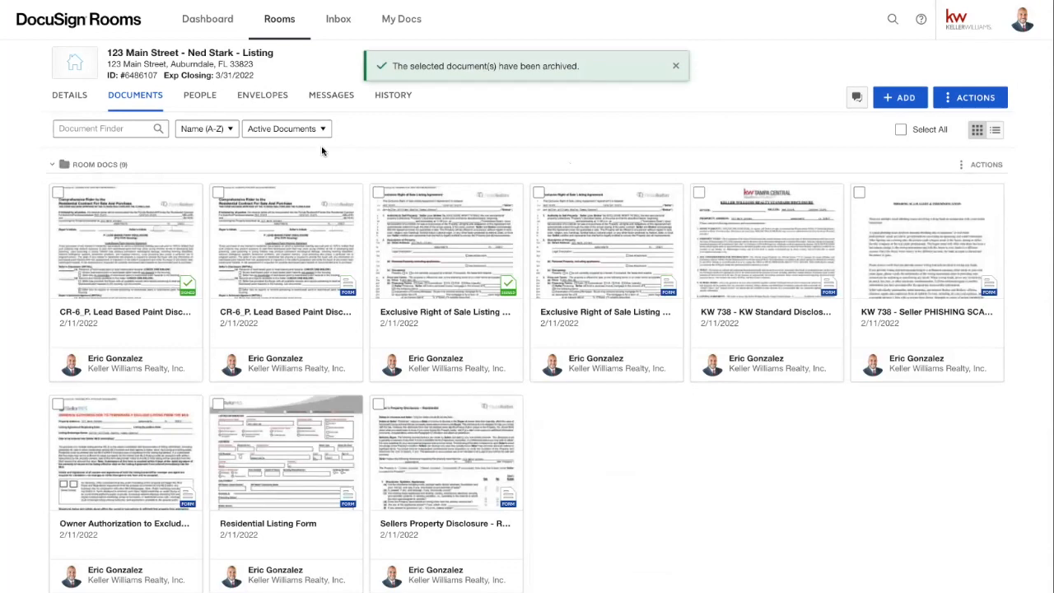
# - Select the unsigned CR-6 lead paint disclosure and Exclusive Right of Sale listing cards
pyautogui.click(272, 131)
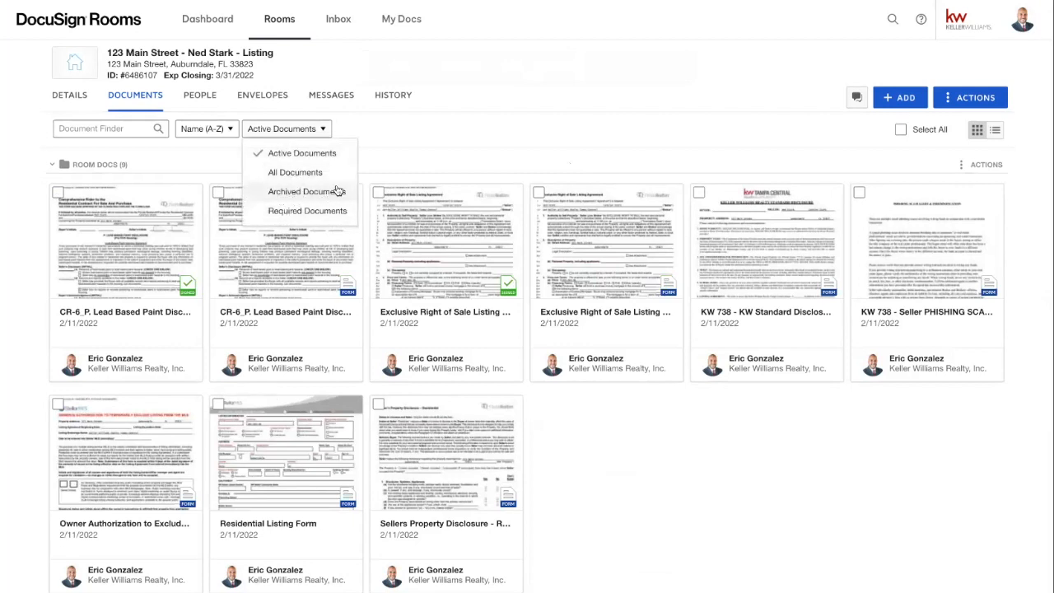
pyautogui.click(406, 145)
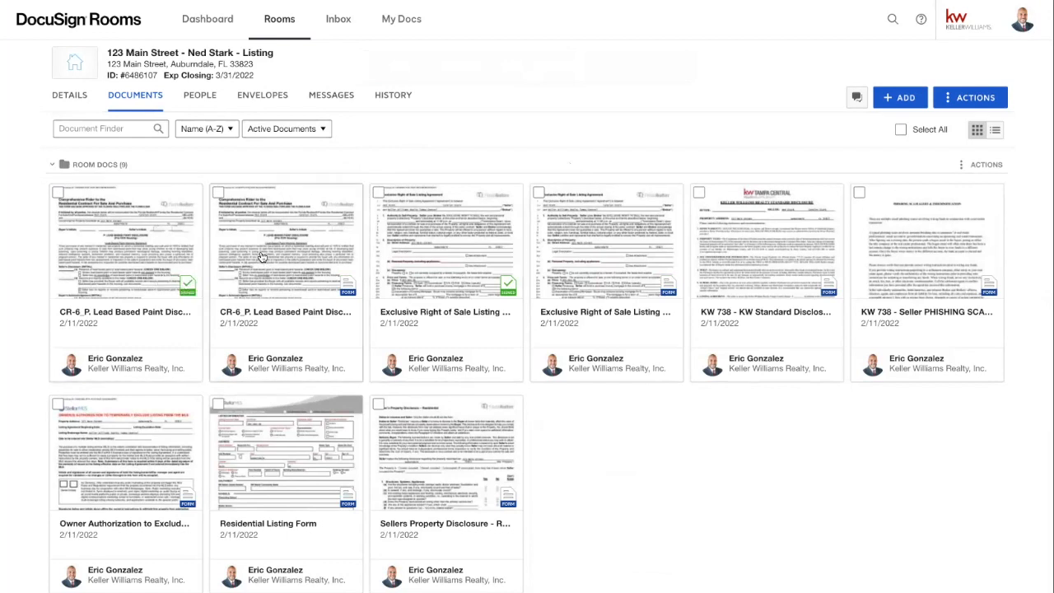
pyautogui.scroll(-1, 262, 257)
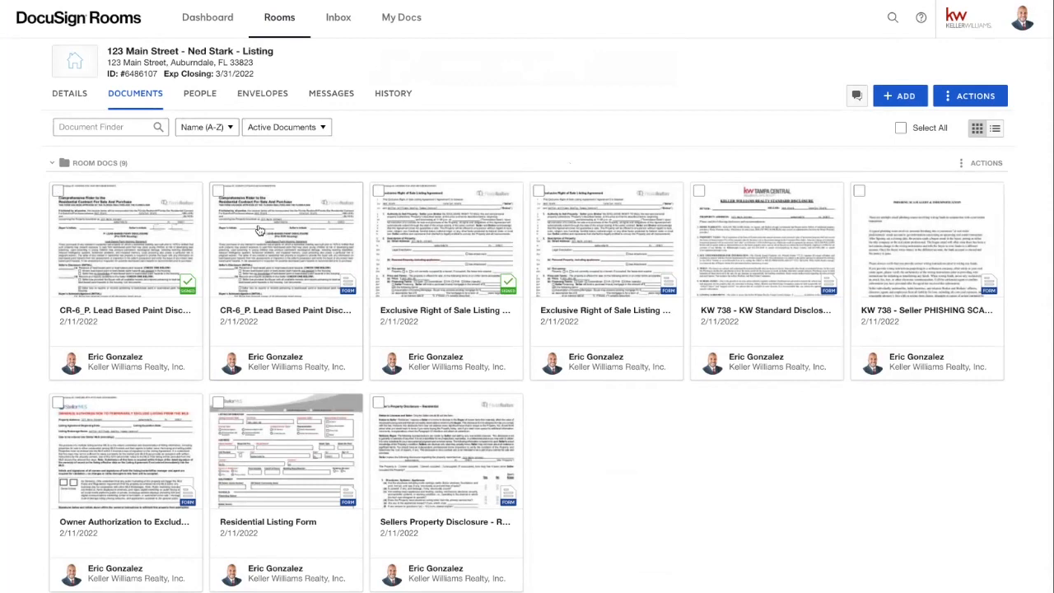
pyautogui.click(218, 191)
pyautogui.click(539, 191)
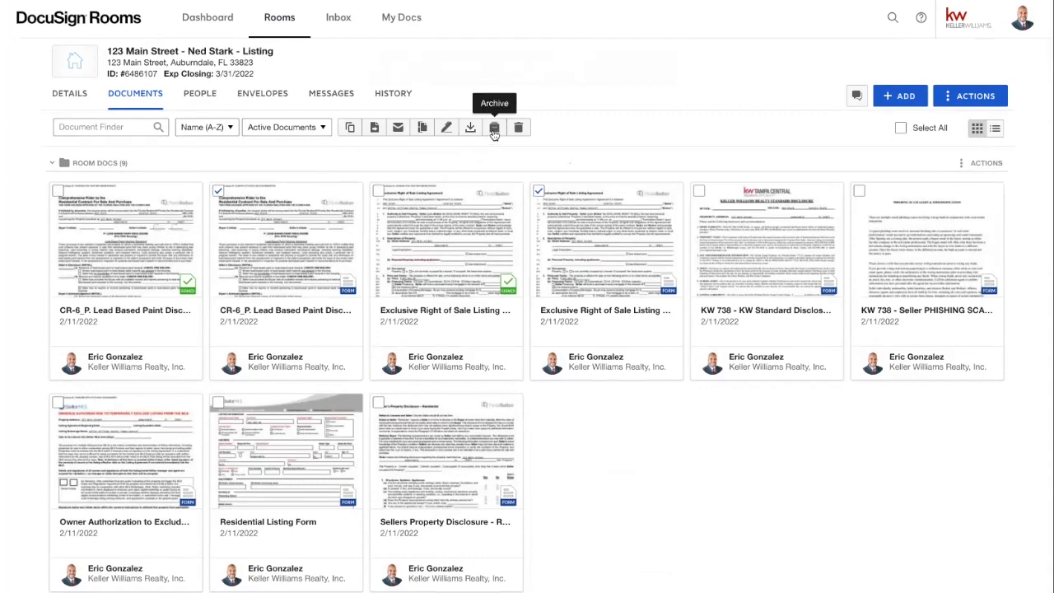
# - Archive both unsigned copies, leaving seven documents, and preview the signed CR-6 disclosure
pyautogui.click(494, 127)
pyautogui.click(550, 202)
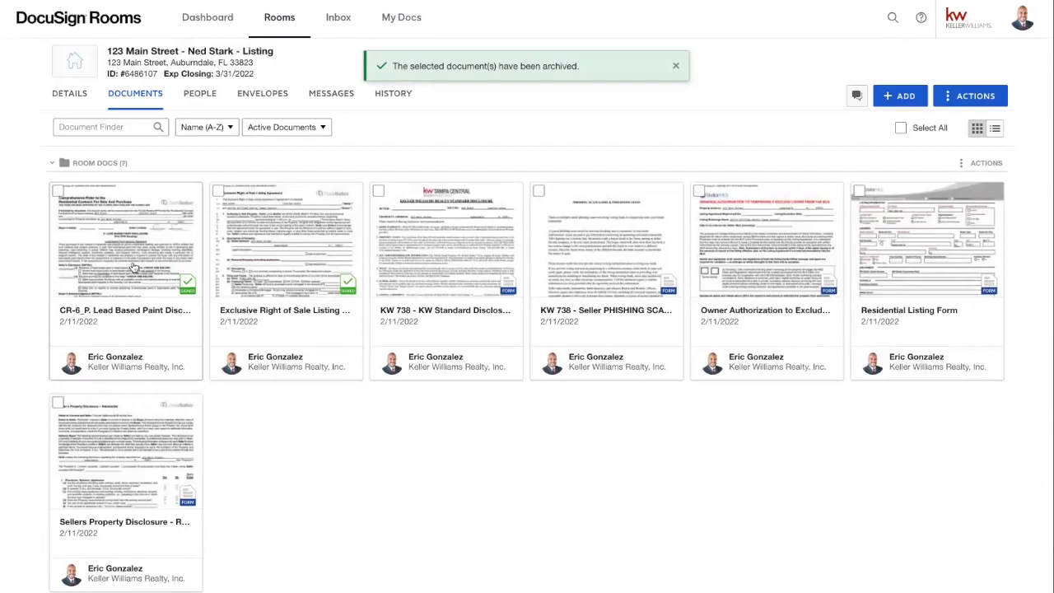
pyautogui.click(106, 259)
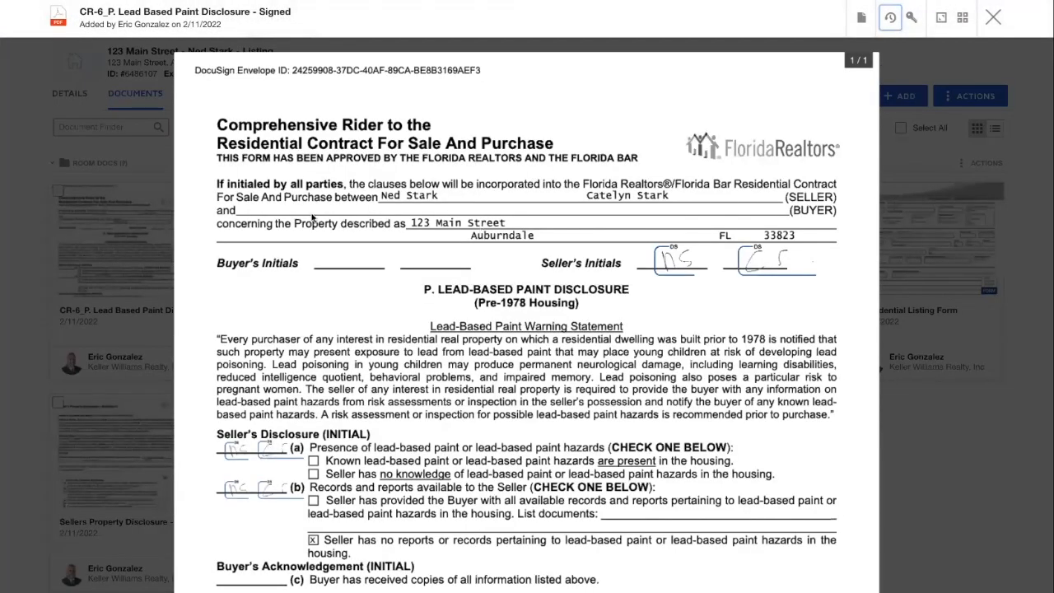
pyautogui.click(993, 18)
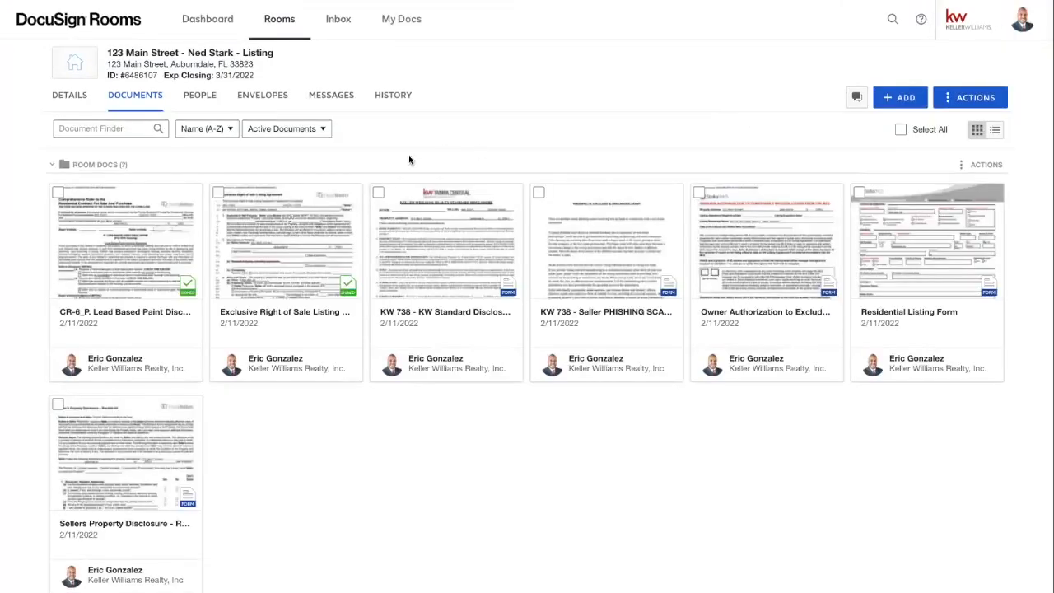
pyautogui.click(321, 209)
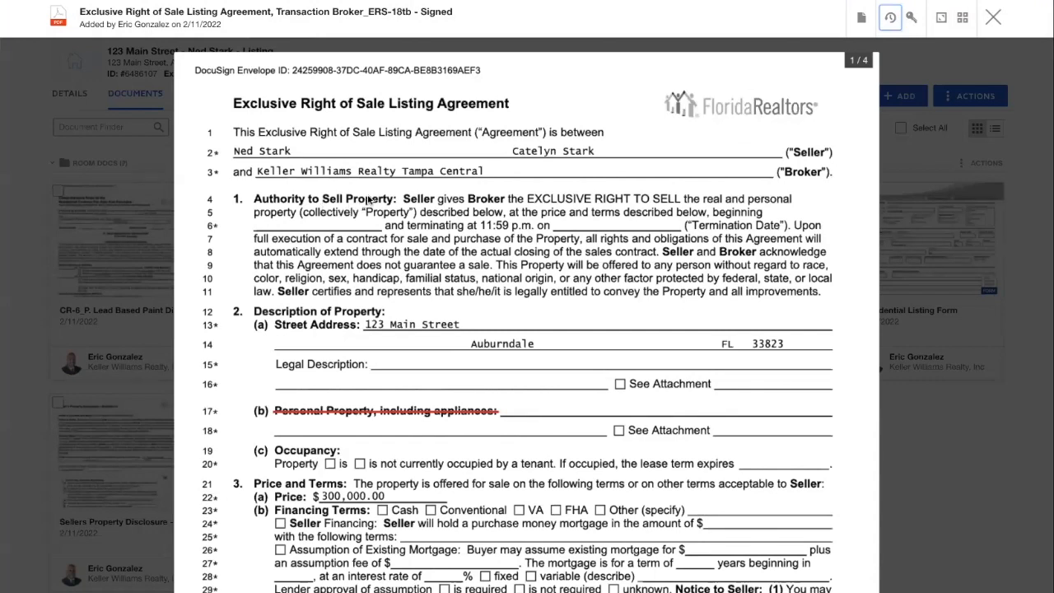
pyautogui.scroll(-1, 370, 193)
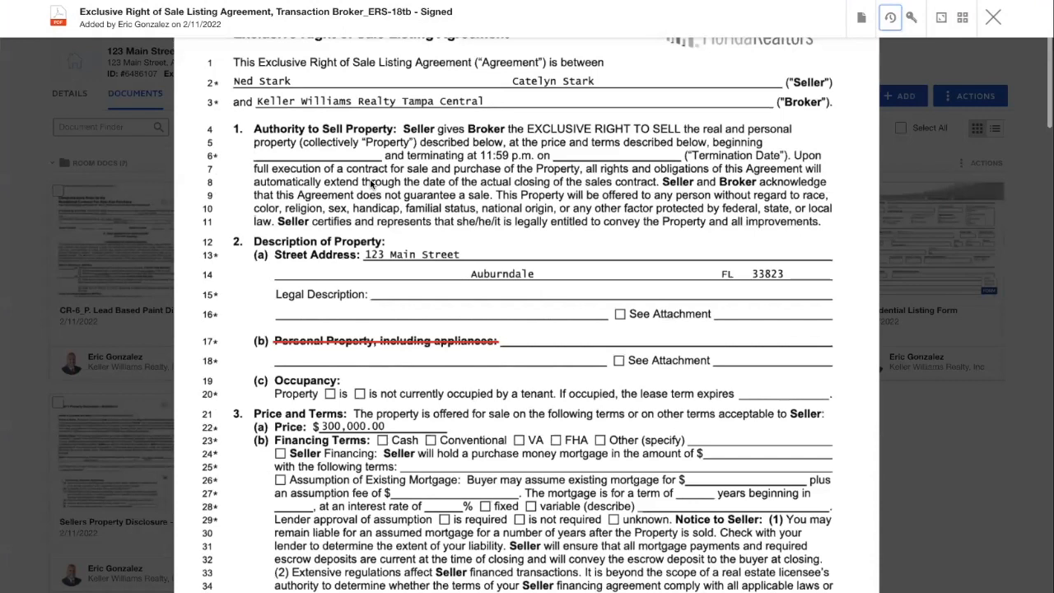
pyautogui.scroll(-4, 370, 186)
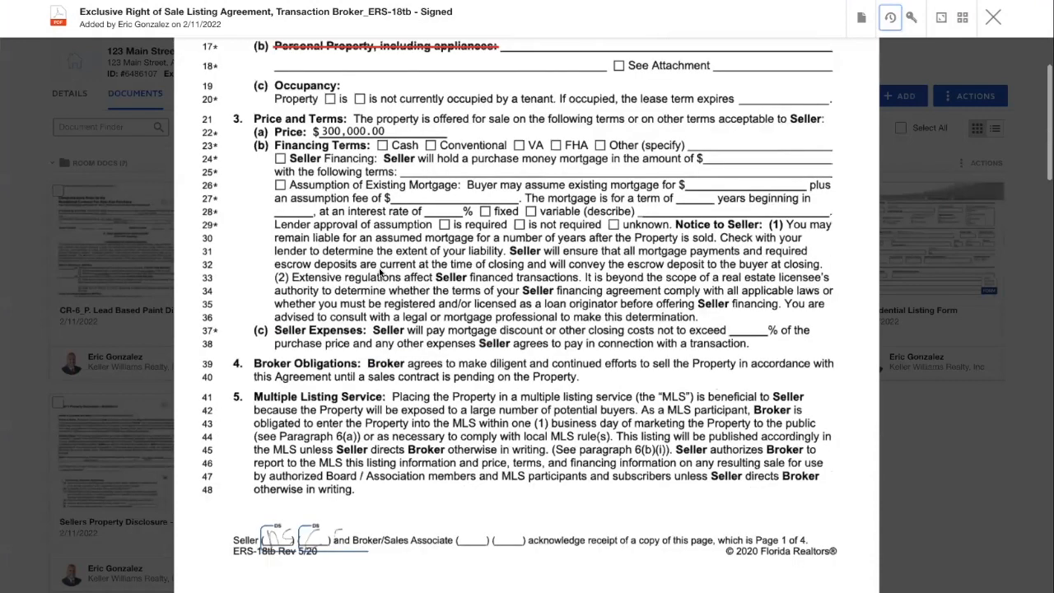
pyautogui.scroll(-1, 381, 276)
pyautogui.scroll(6, 695, 156)
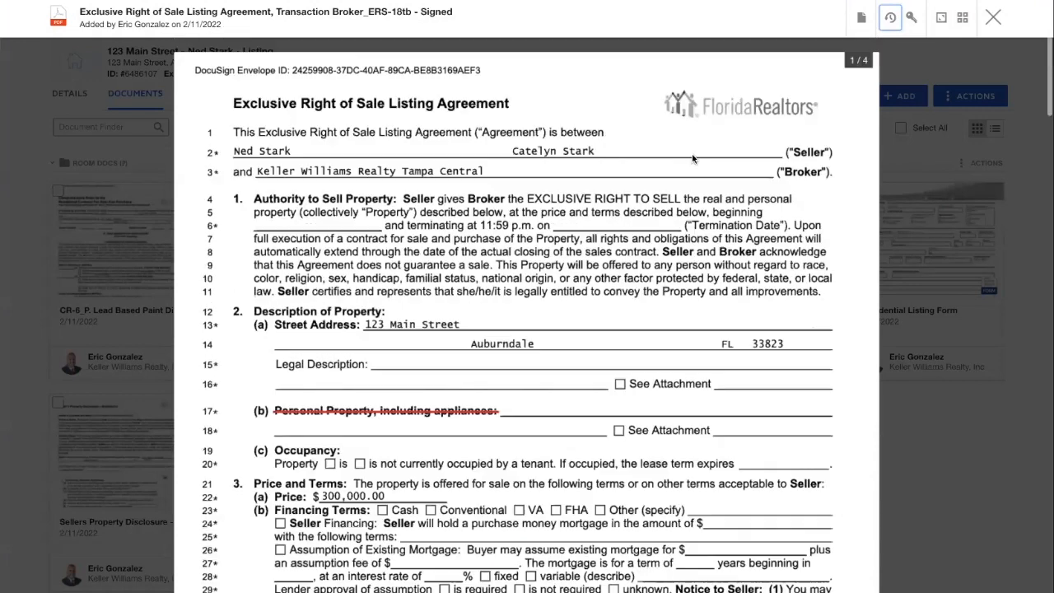
pyautogui.scroll(-1, 1002, 56)
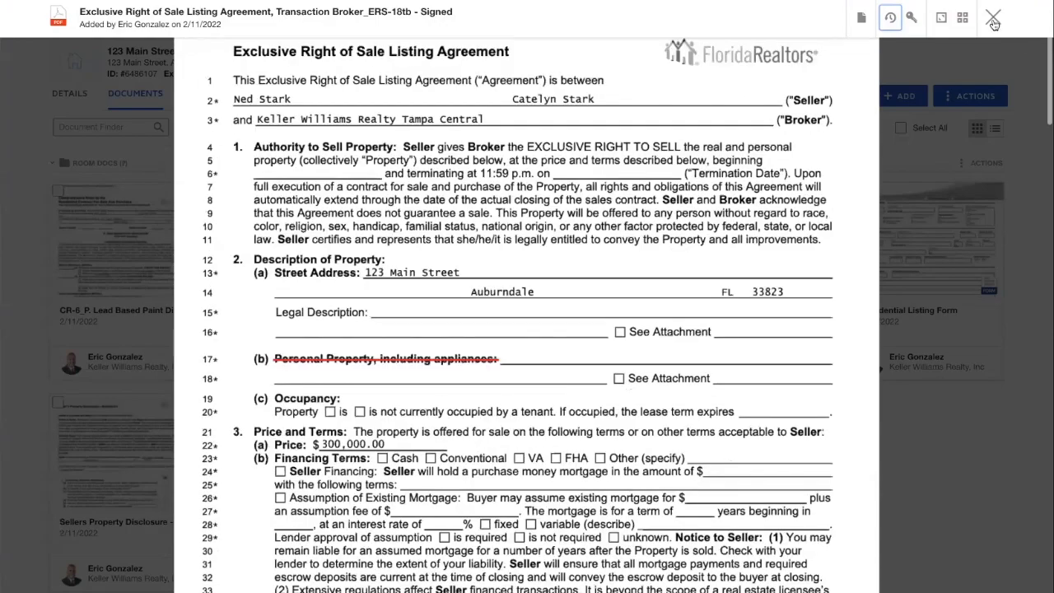
pyautogui.press('Escape')
pyautogui.click(217, 191)
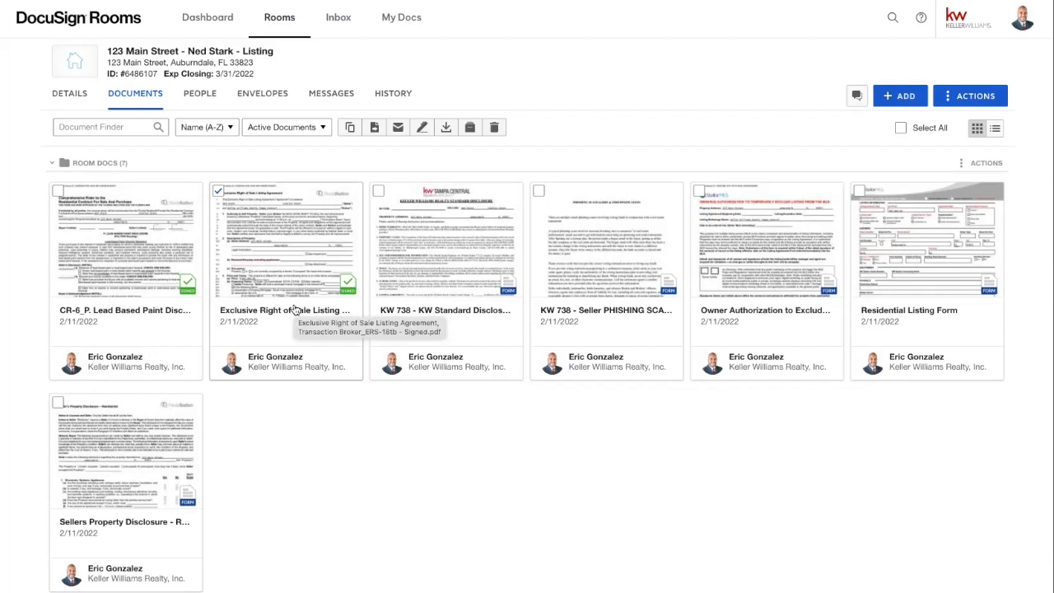
pyautogui.click(218, 192)
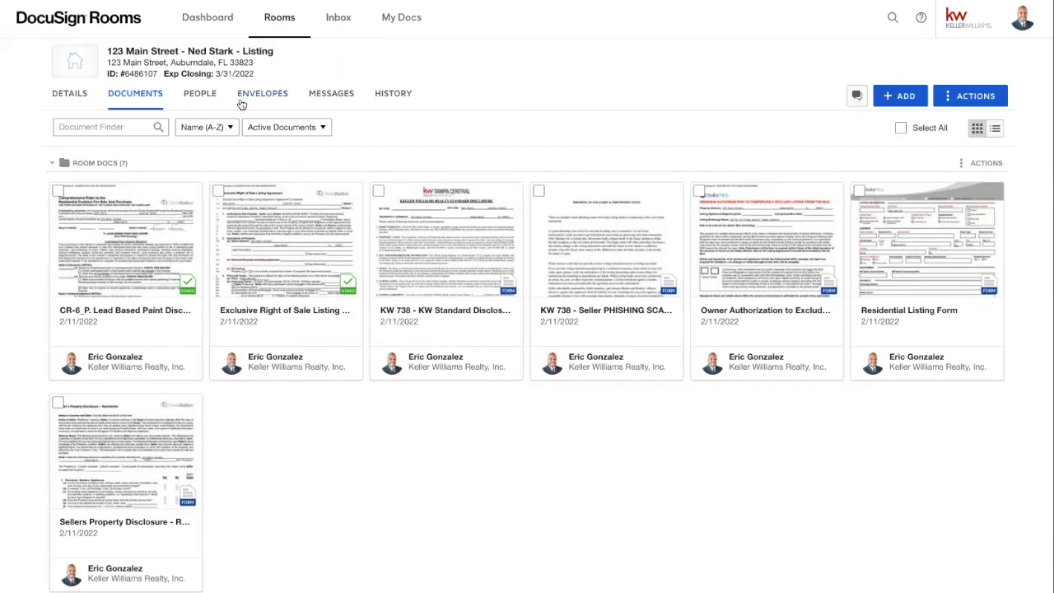
pyautogui.click(242, 103)
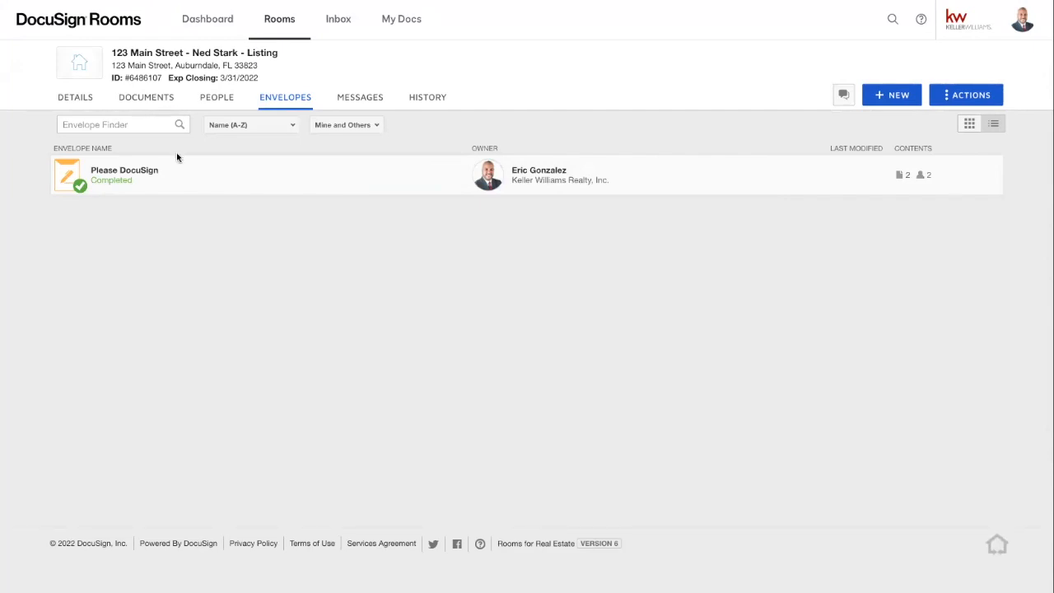
pyautogui.click(156, 101)
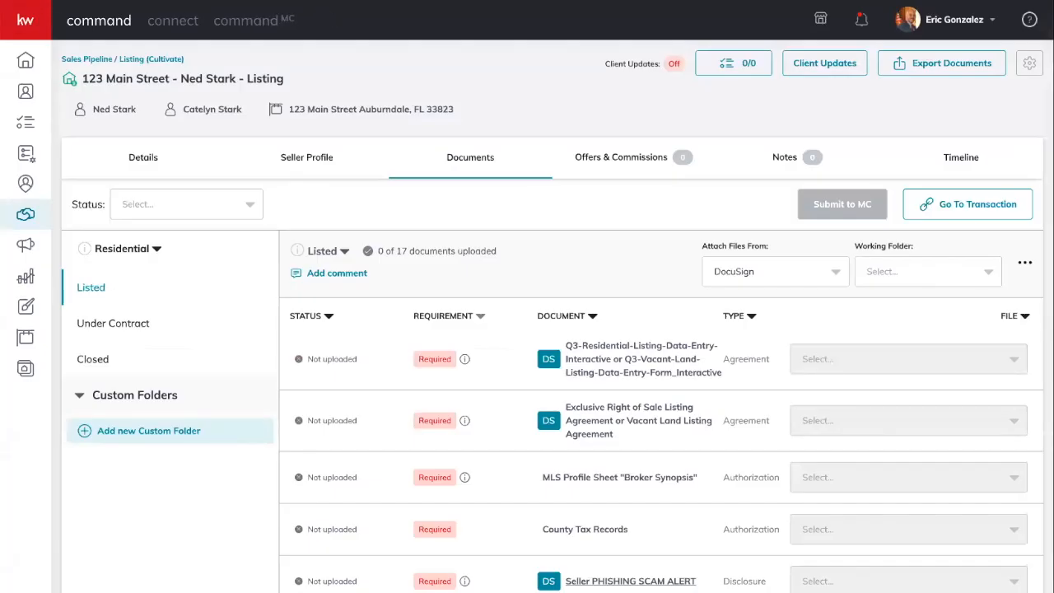
# - Reload the 123 Main Street Listed checklist, sort it by Requirement, and review attachment sources
pyautogui.press('F5')
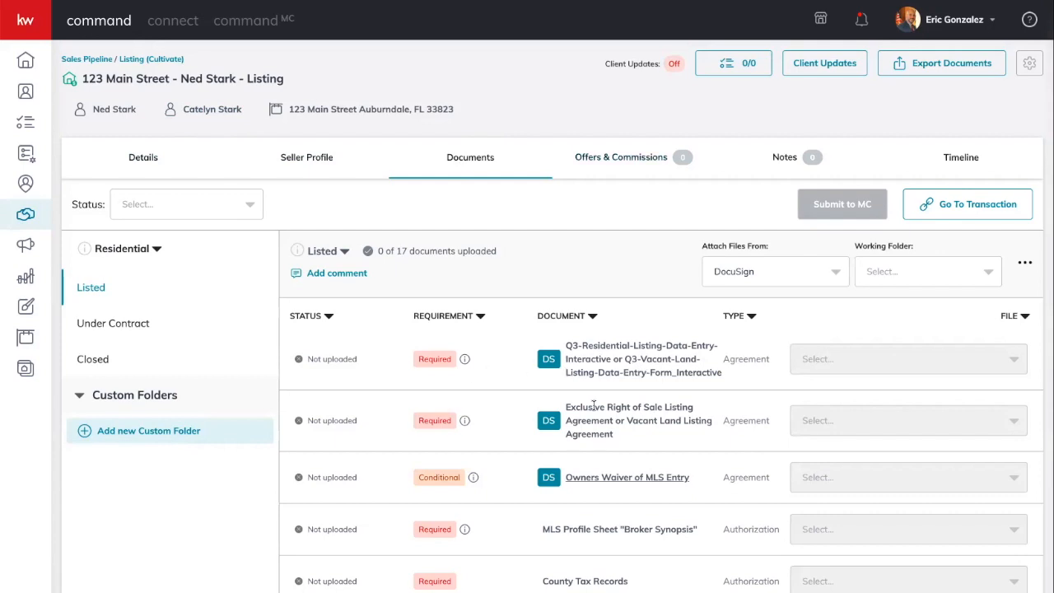
pyautogui.scroll(-3, 576, 395)
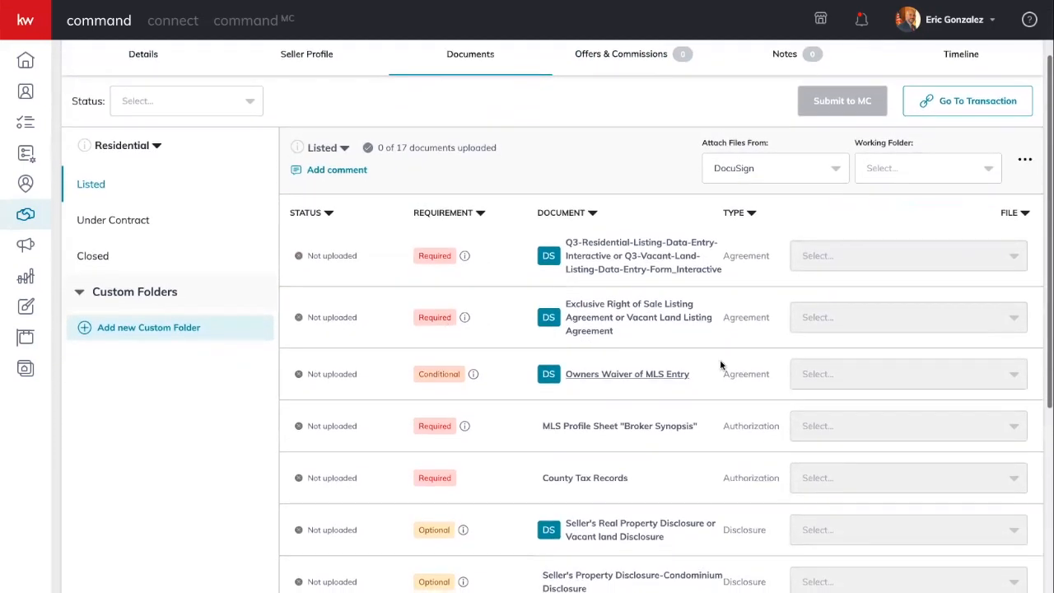
pyautogui.click(427, 214)
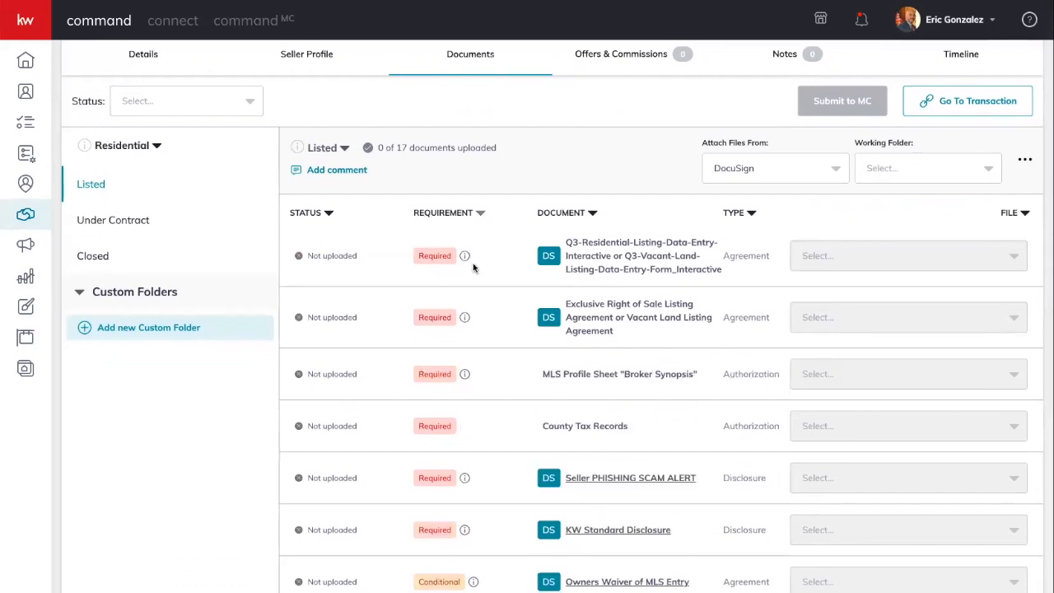
pyautogui.scroll(-1, 473, 262)
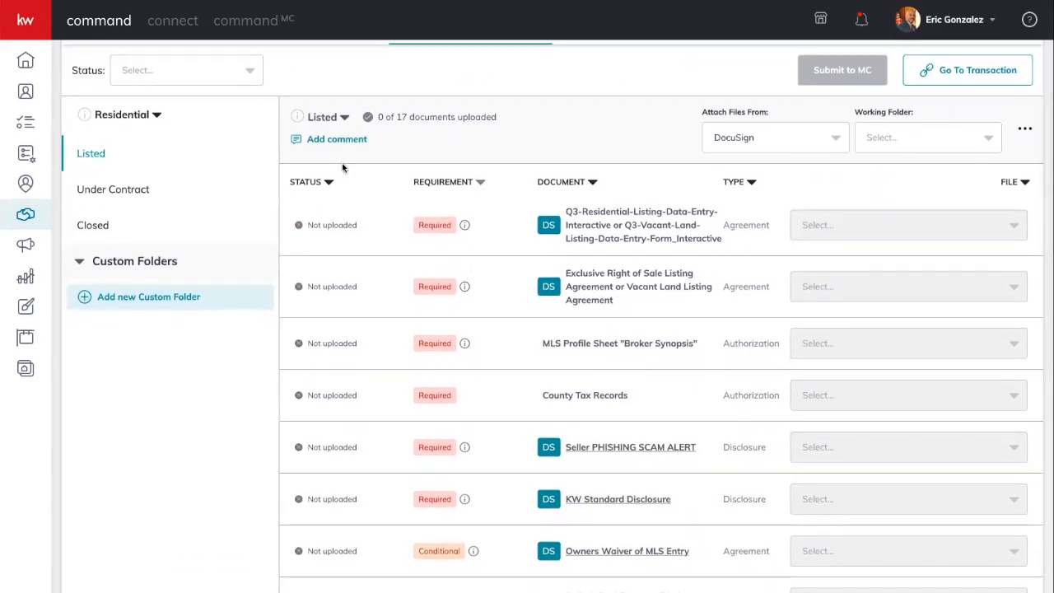
pyautogui.click(724, 138)
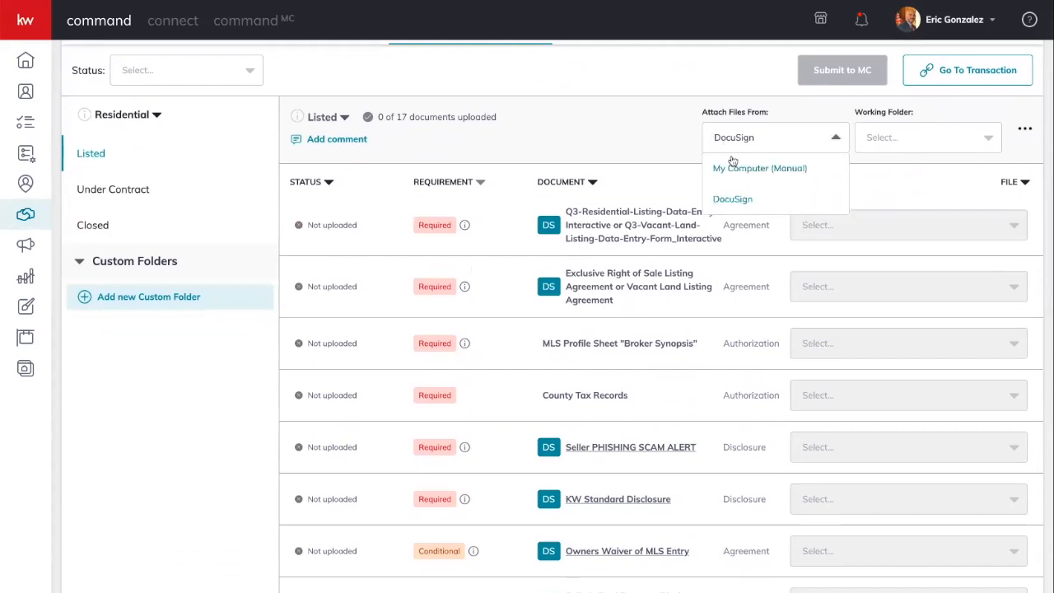
# - Attach the signed ERS-18tb PDF from DocuSign's Room Docs folder to the Exclusive Right of Sale item
pyautogui.click(729, 203)
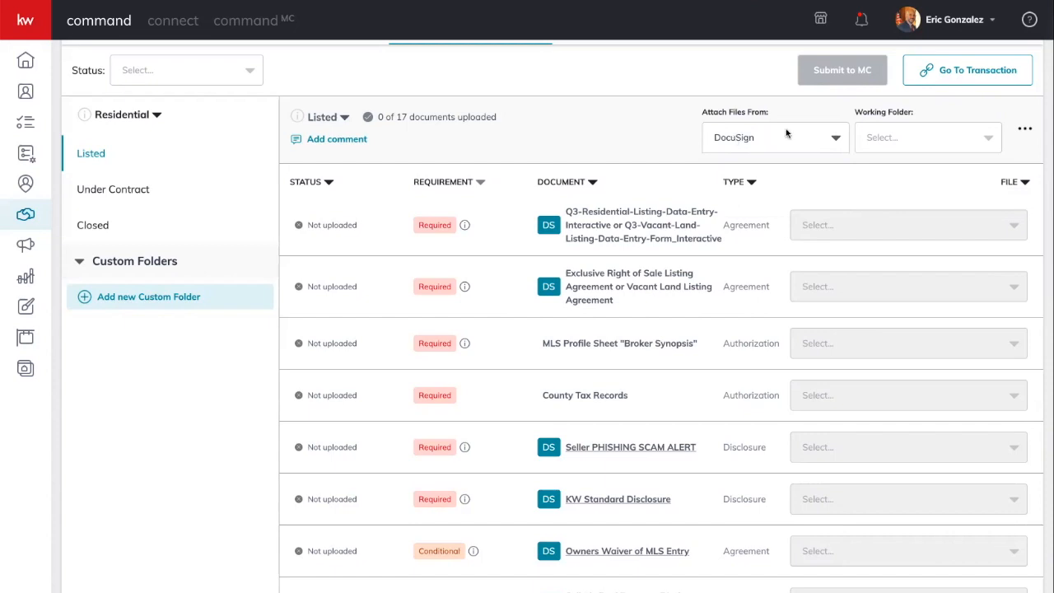
pyautogui.click(909, 139)
pyautogui.click(881, 170)
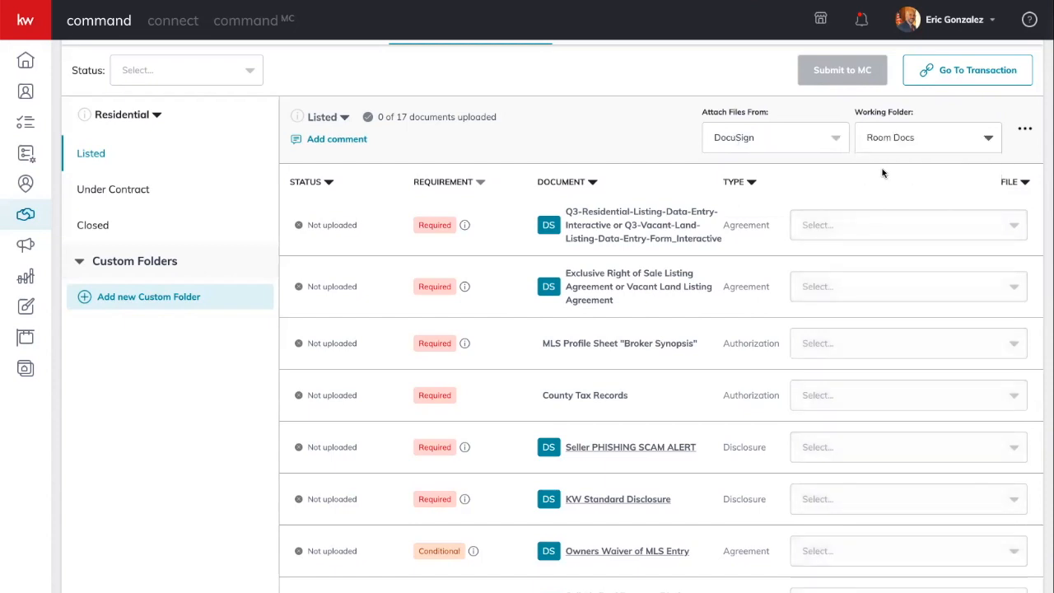
pyautogui.click(837, 295)
pyautogui.scroll(-1, 860, 354)
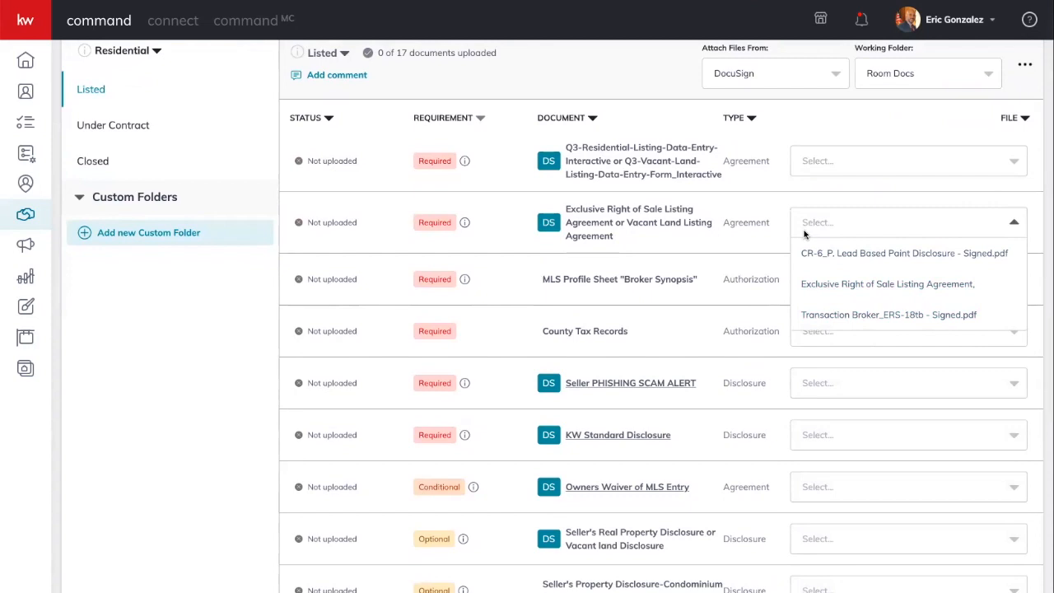
pyautogui.click(846, 284)
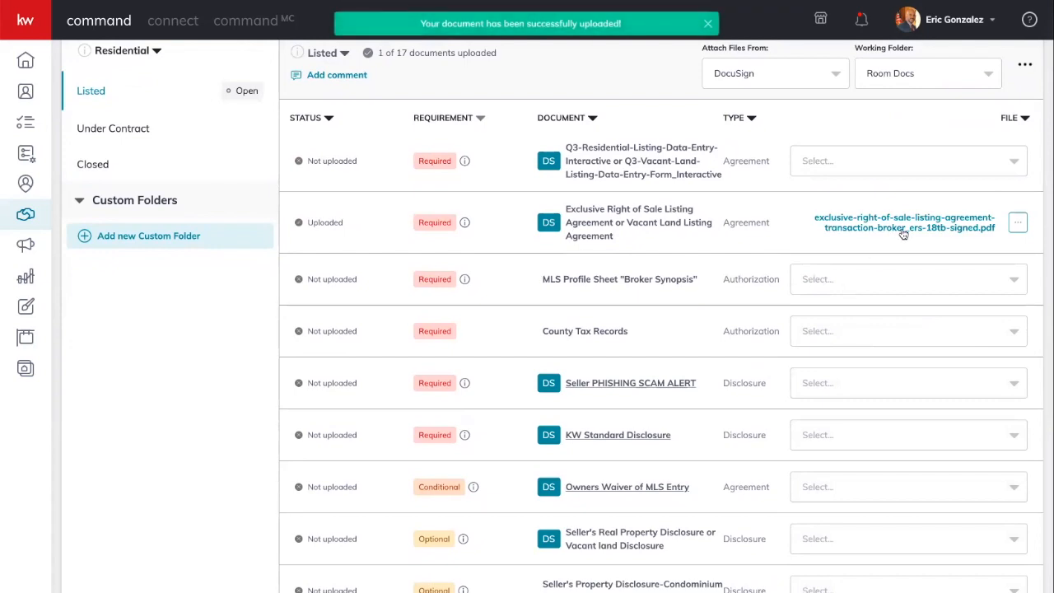
pyautogui.scroll(1, 903, 232)
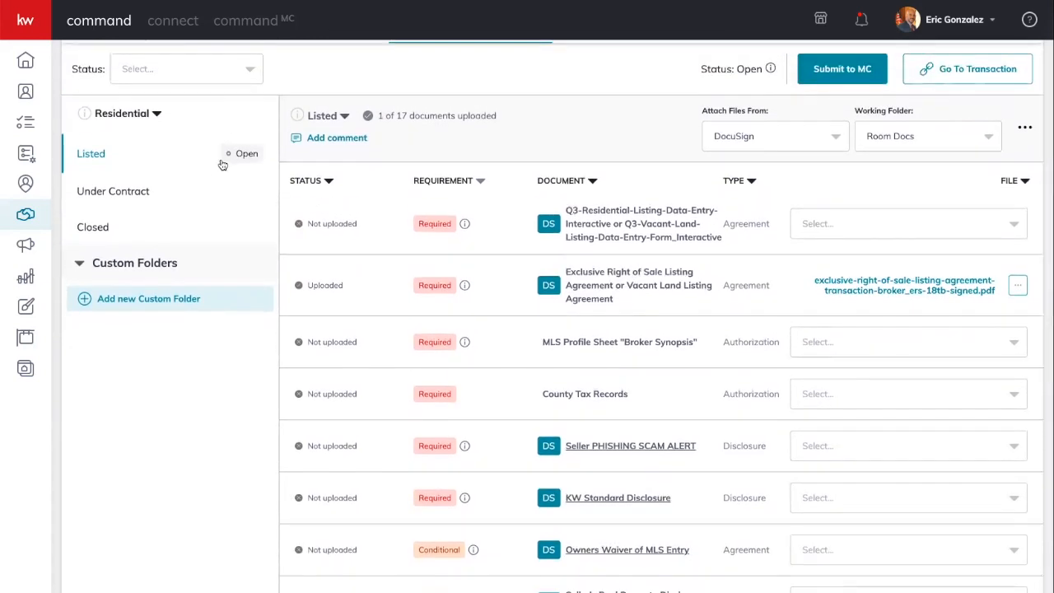
pyautogui.scroll(1, 225, 168)
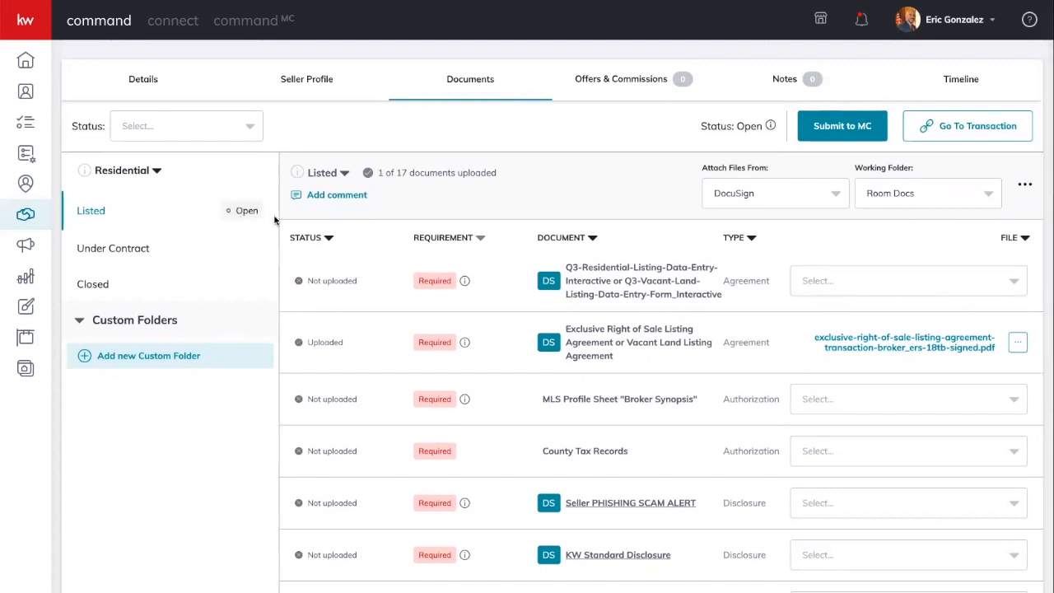
pyautogui.click(851, 349)
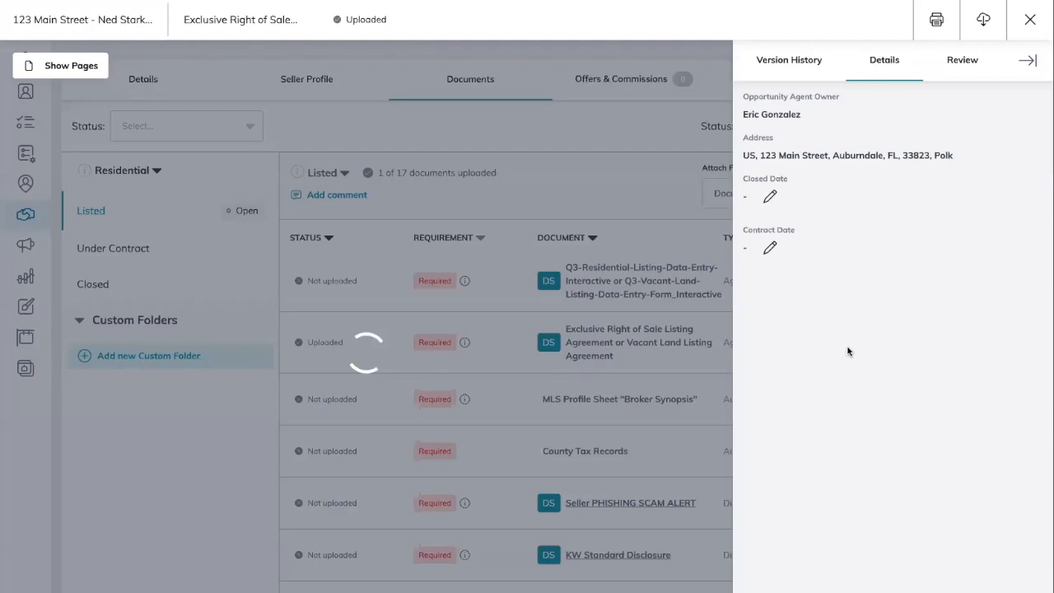
pyautogui.scroll(-3, 534, 317)
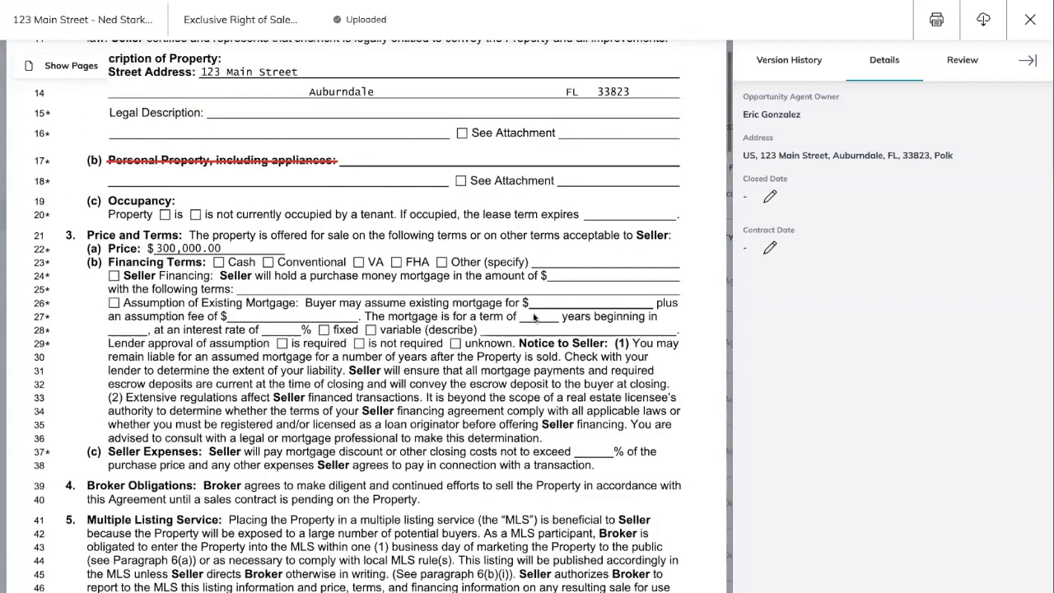
pyautogui.scroll(-5, 534, 317)
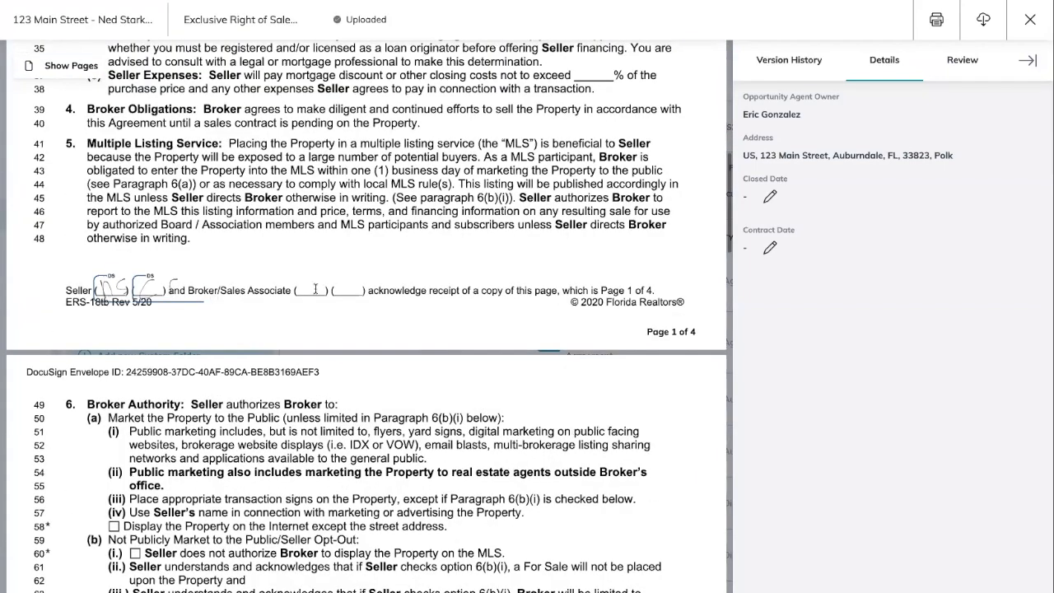
pyautogui.scroll(3, 225, 208)
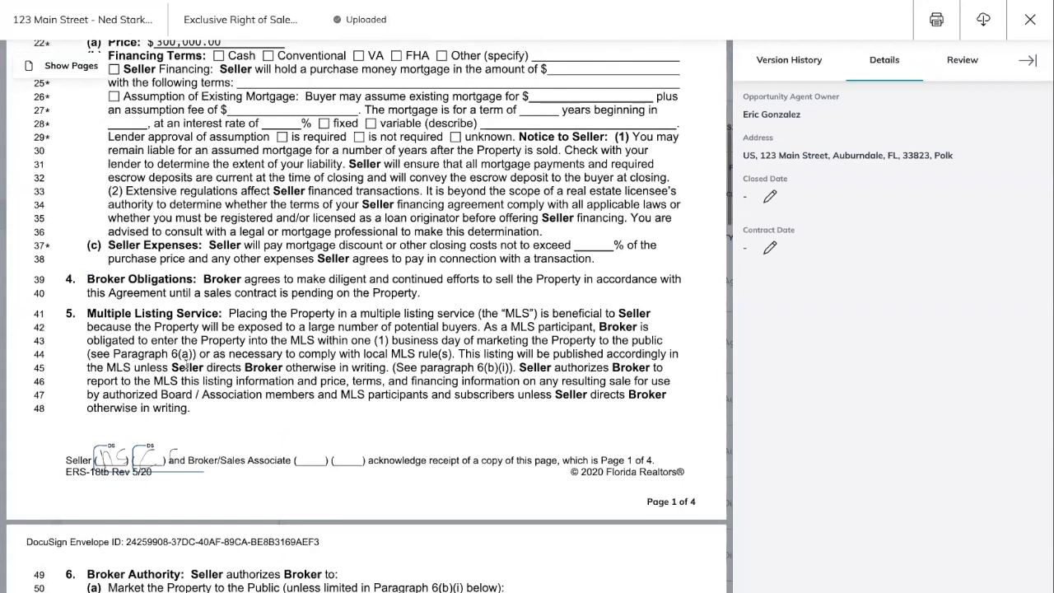
pyautogui.scroll(5, 201, 360)
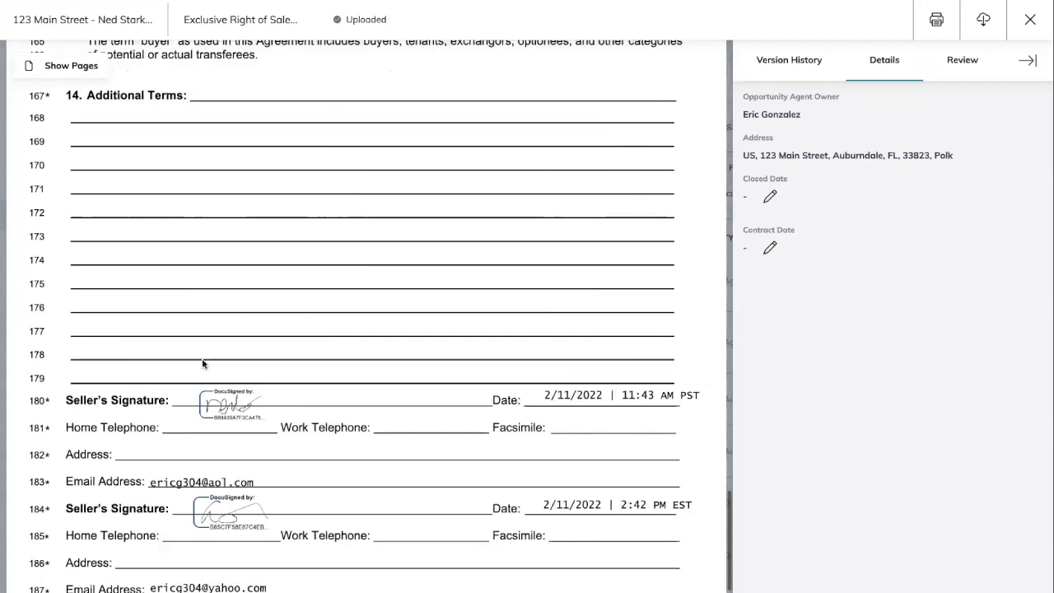
pyautogui.scroll(-3, 236, 338)
pyautogui.scroll(5, 235, 338)
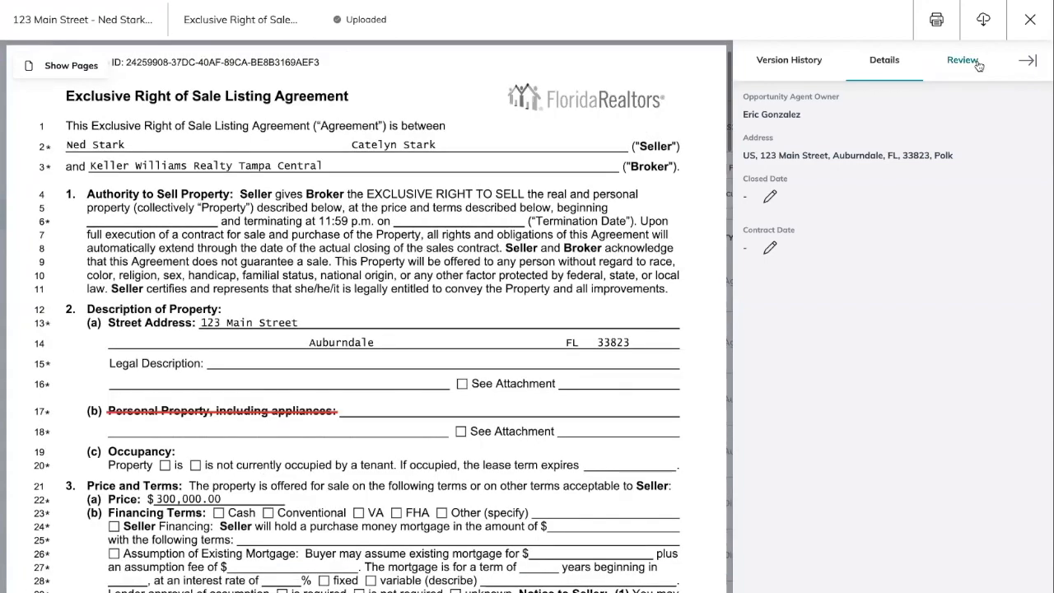
pyautogui.click(1030, 19)
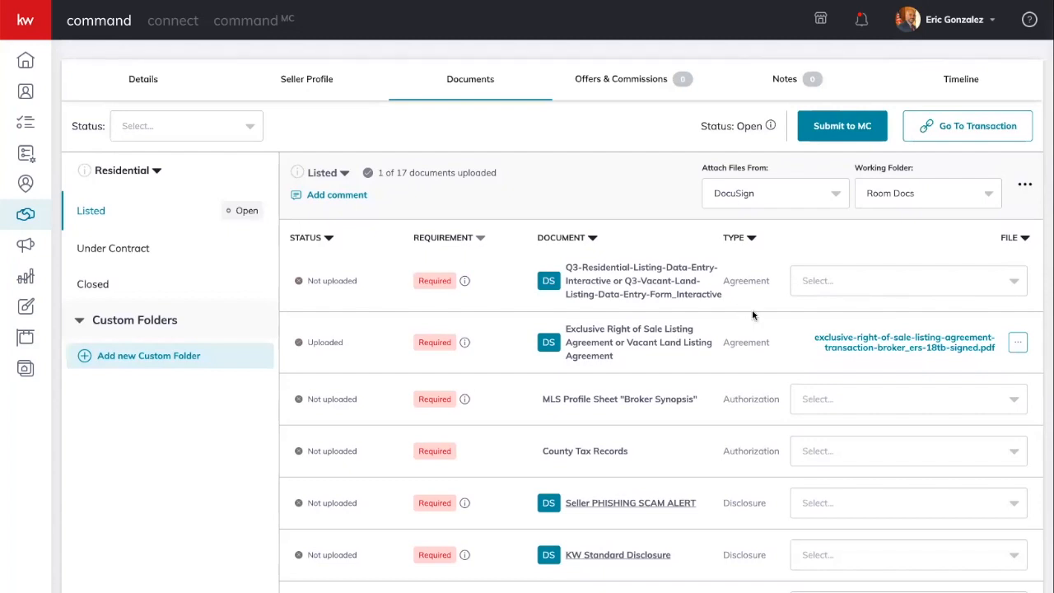
# - Attach the signed CR-6_P PDF to the Lead Based Paint Warning Statement item and preview it
pyautogui.click(1016, 343)
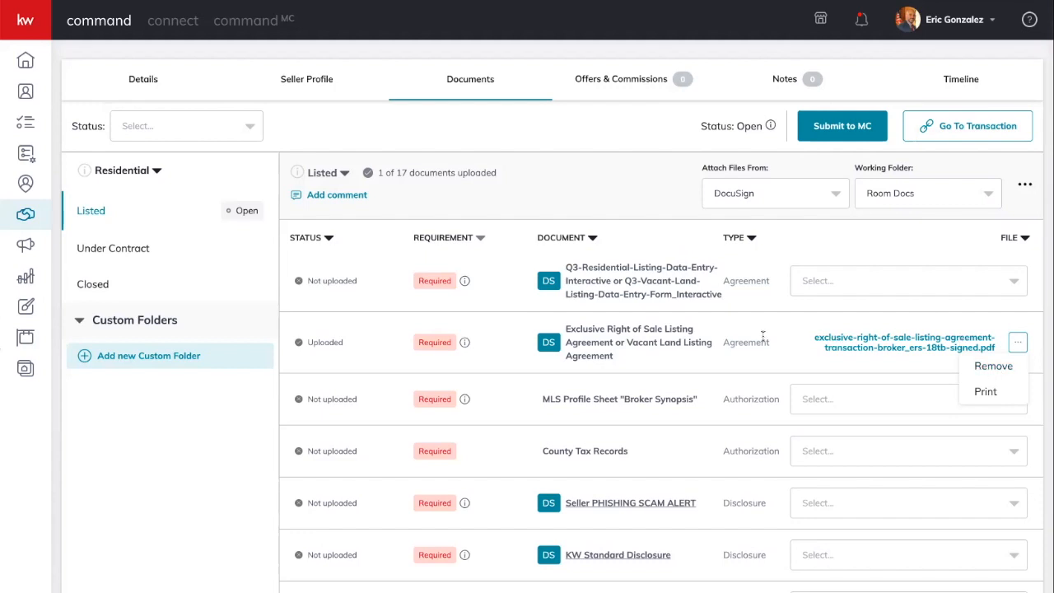
pyautogui.scroll(-6, 778, 348)
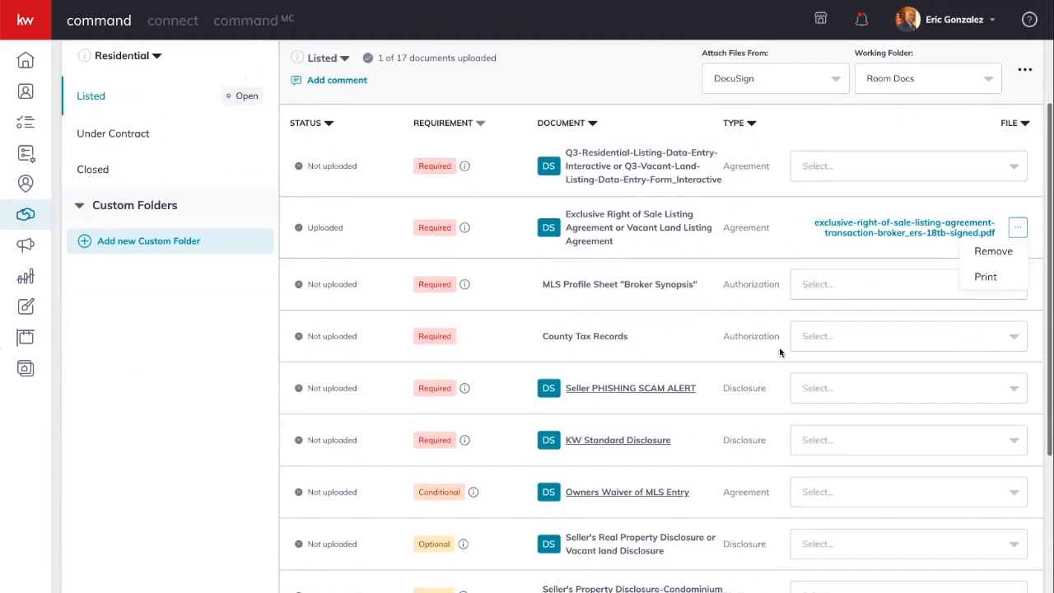
pyautogui.scroll(-1, 778, 348)
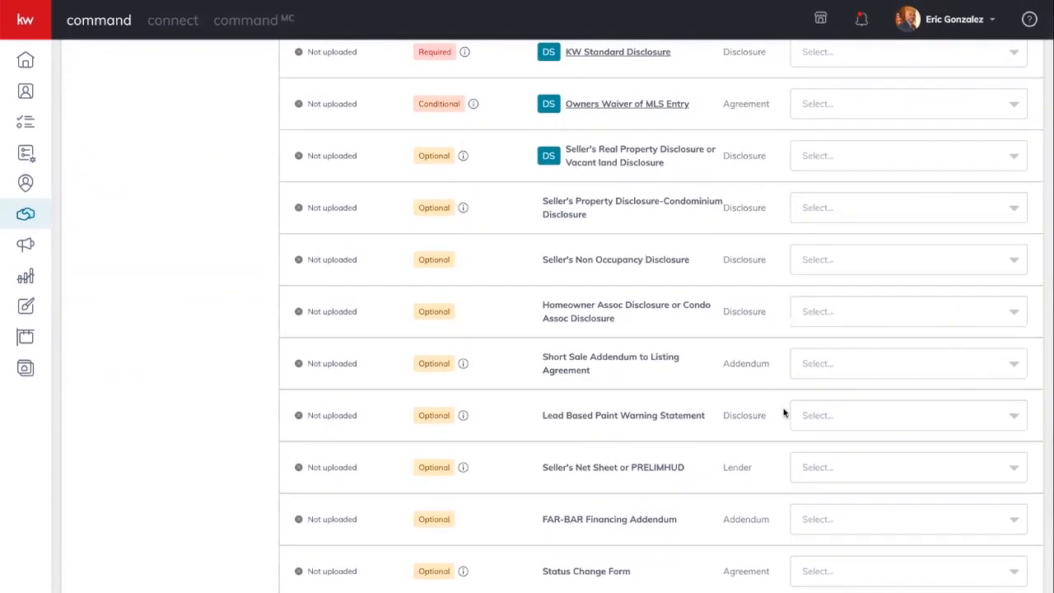
pyautogui.click(811, 415)
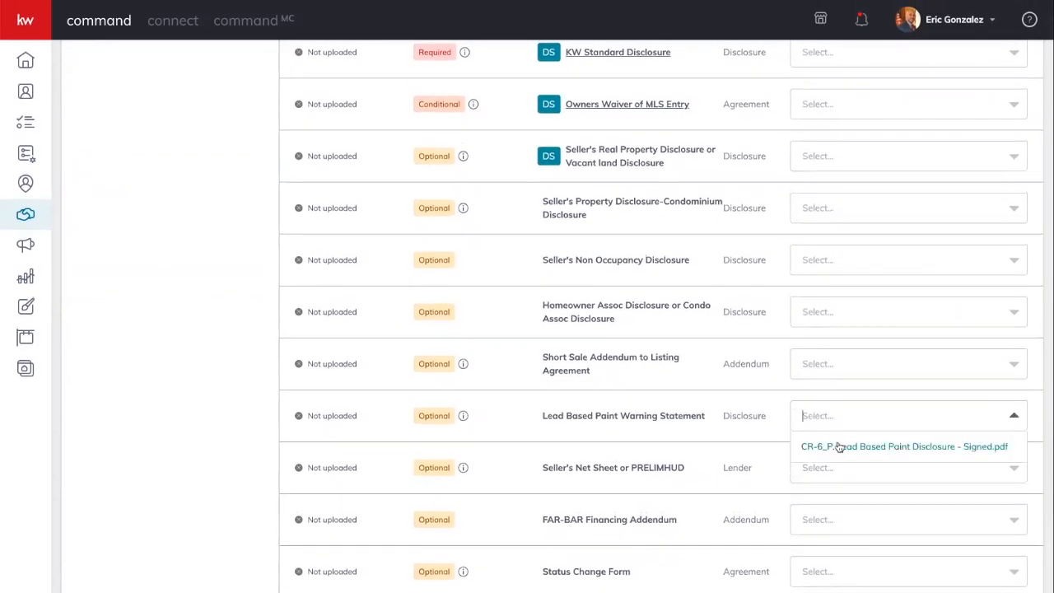
pyautogui.click(895, 450)
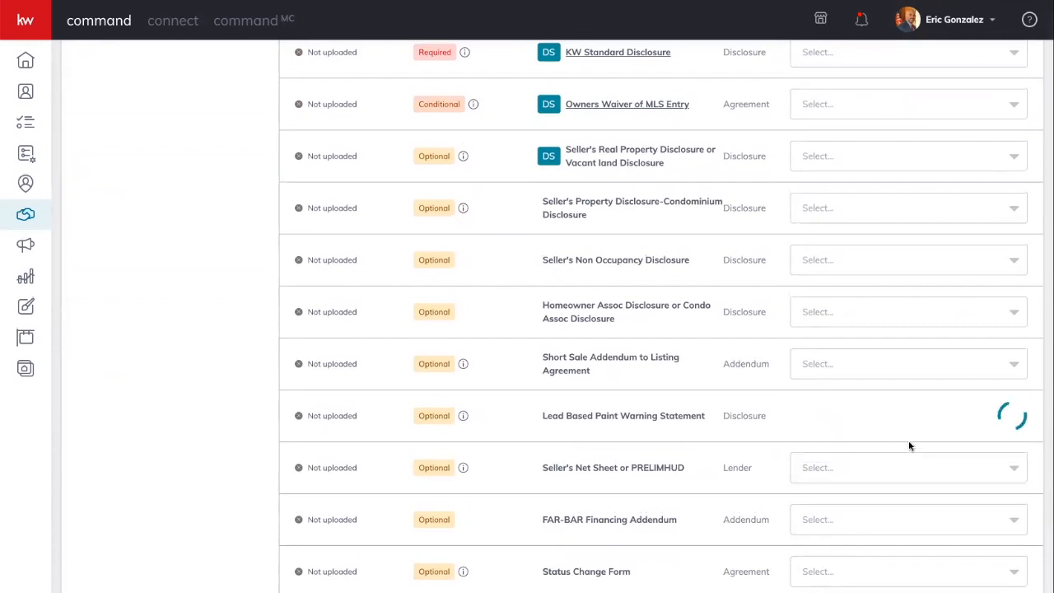
pyautogui.click(852, 415)
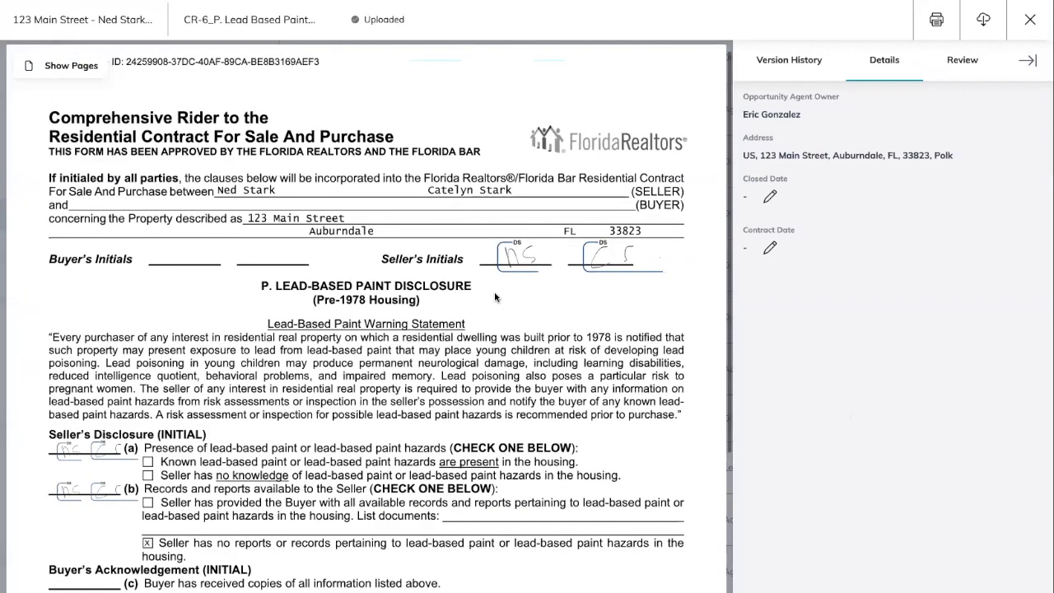
pyautogui.click(1029, 20)
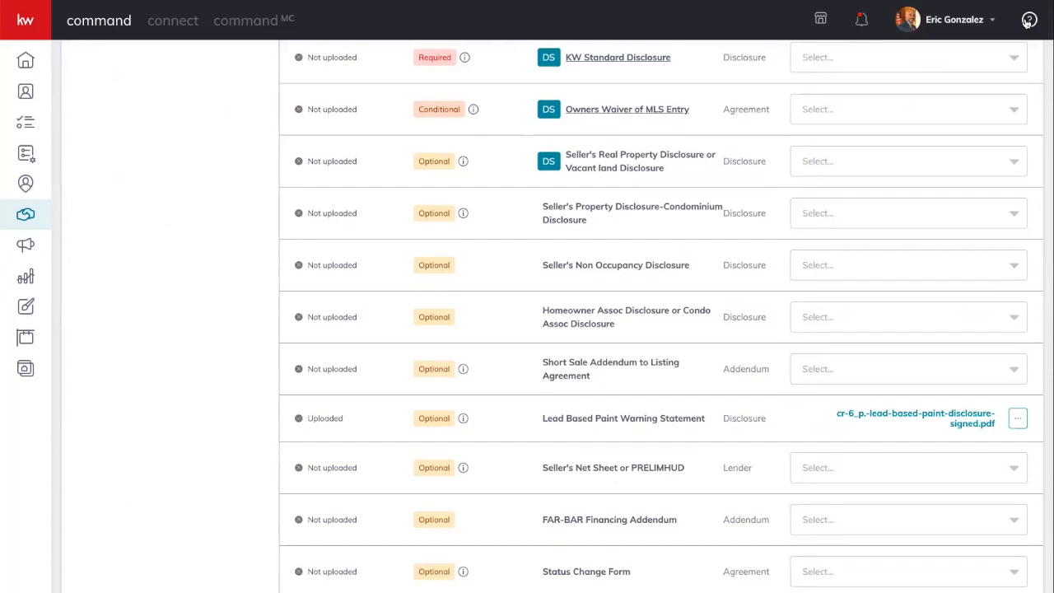
# - Submit the 123 Main Street Listed checklist to MC and confirm the submission
pyautogui.scroll(7, 929, 131)
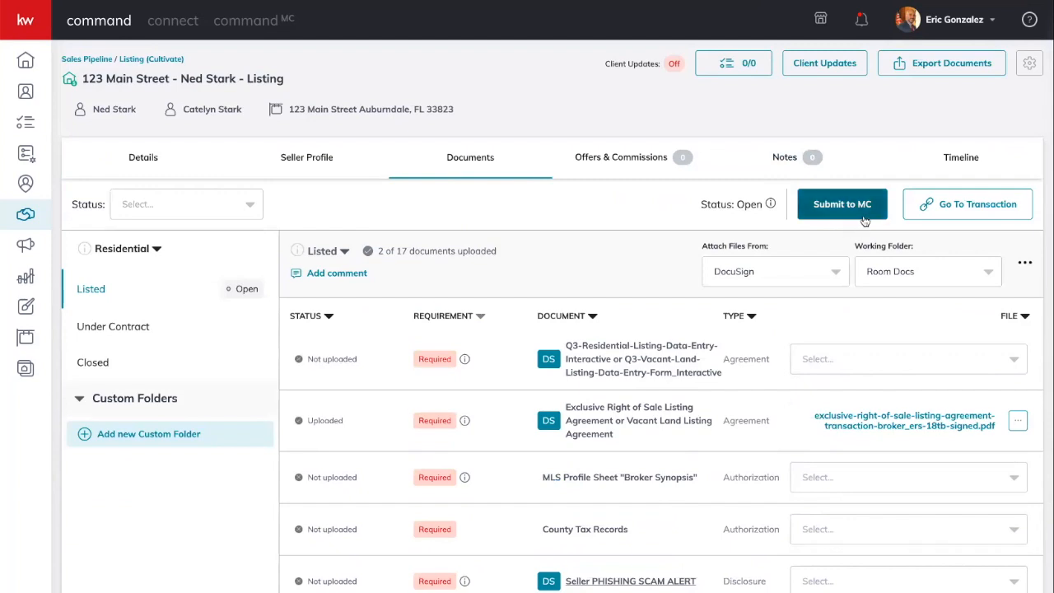
pyautogui.click(857, 215)
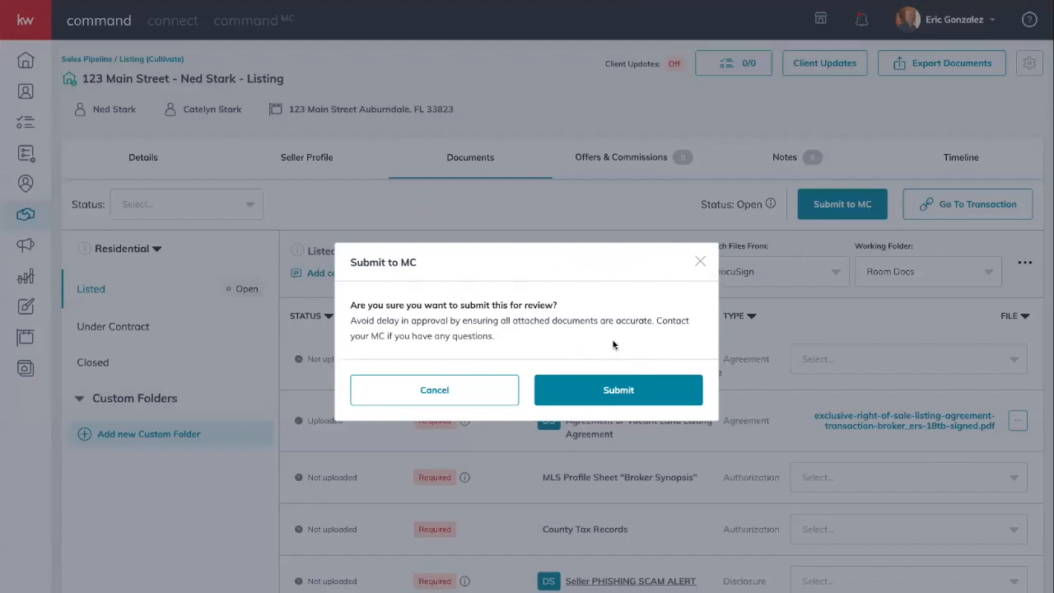
pyautogui.click(617, 389)
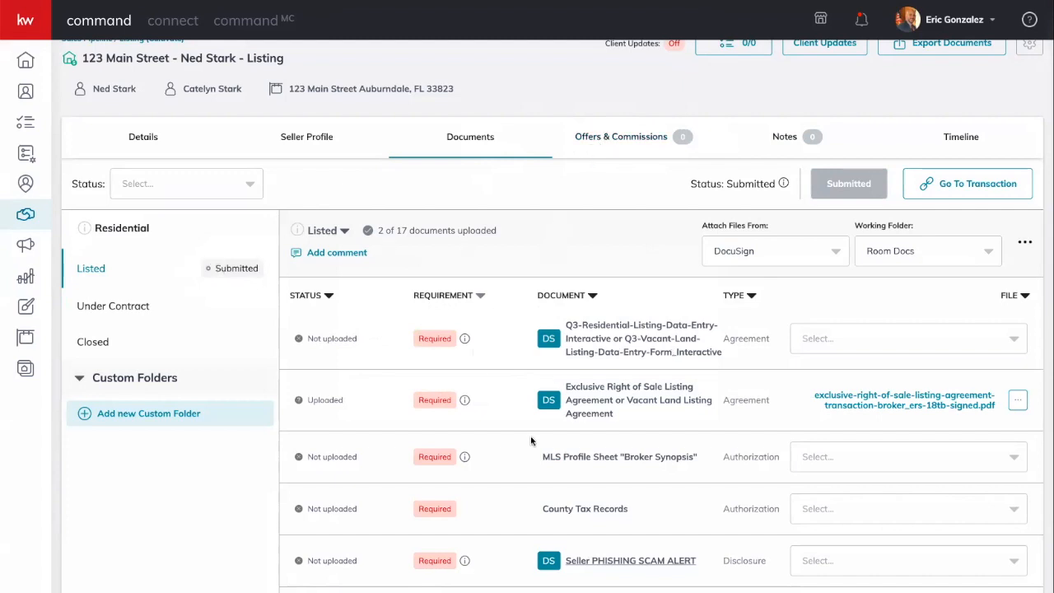
pyautogui.click(1017, 400)
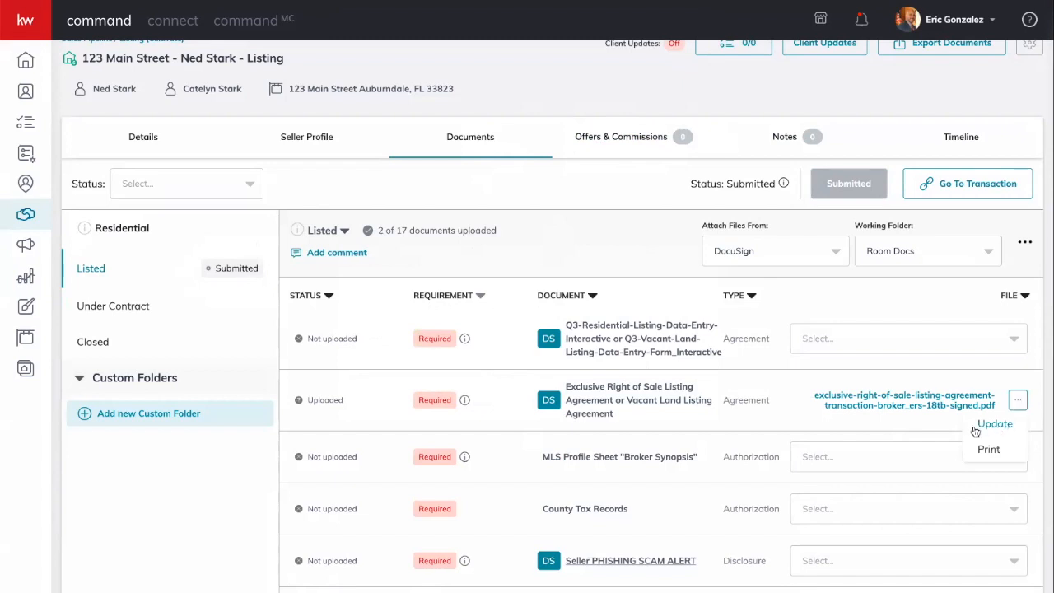
pyautogui.click(884, 424)
pyautogui.scroll(1, 706, 371)
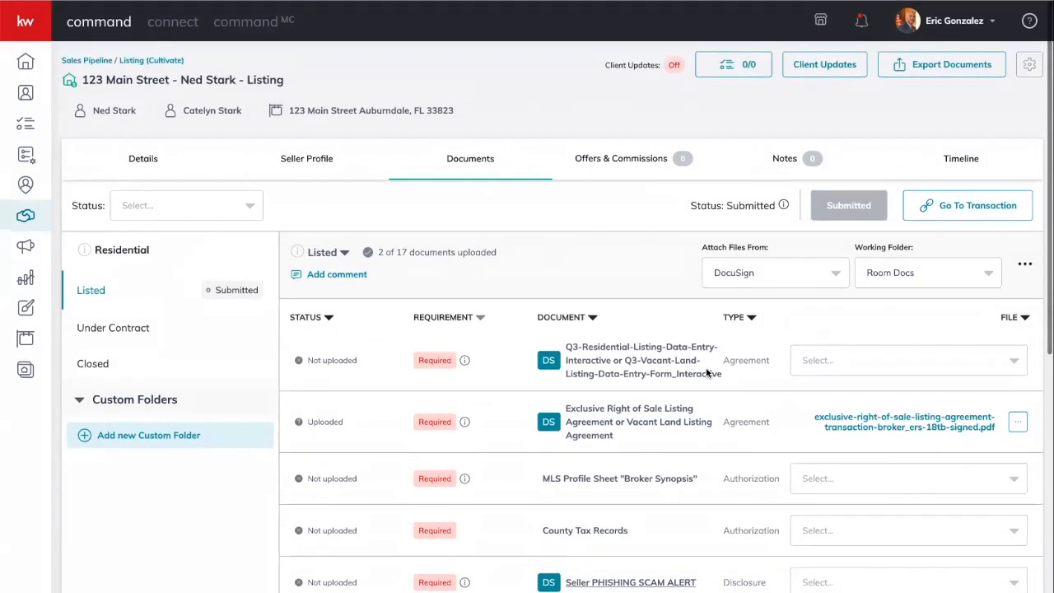